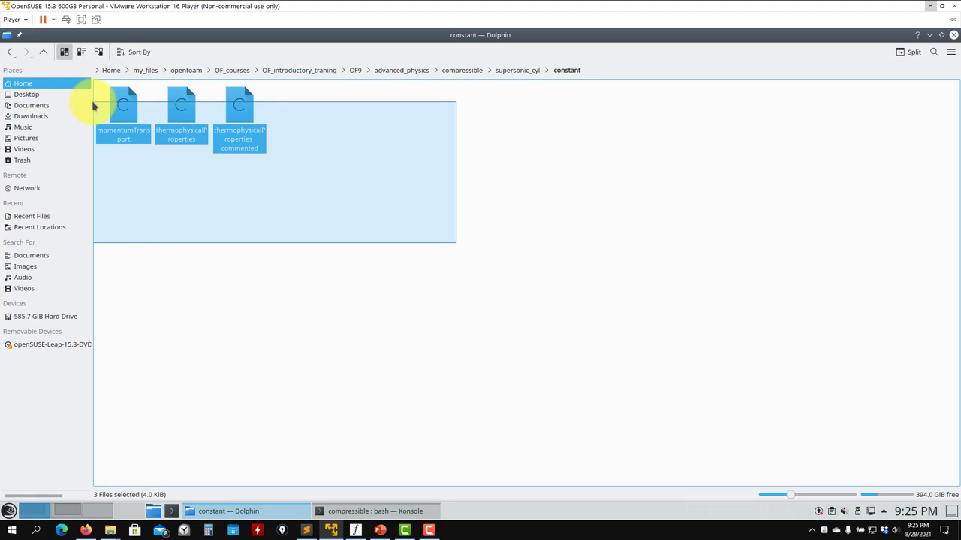
Select momentumTransport and thermophysicalProperties together and open both with Text Editor
click(191, 195)
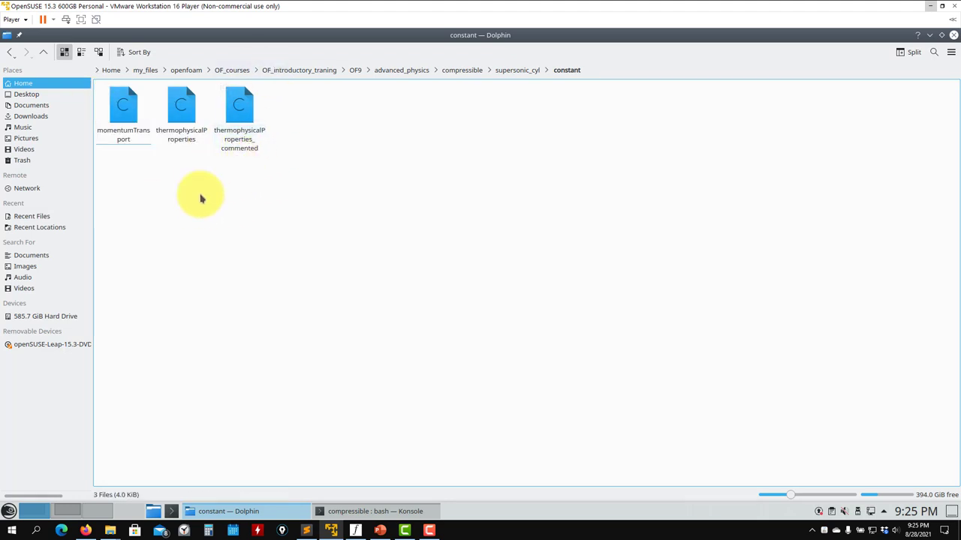
drag(201, 179, 98, 99)
right_click(122, 109)
mouse_move(164, 129)
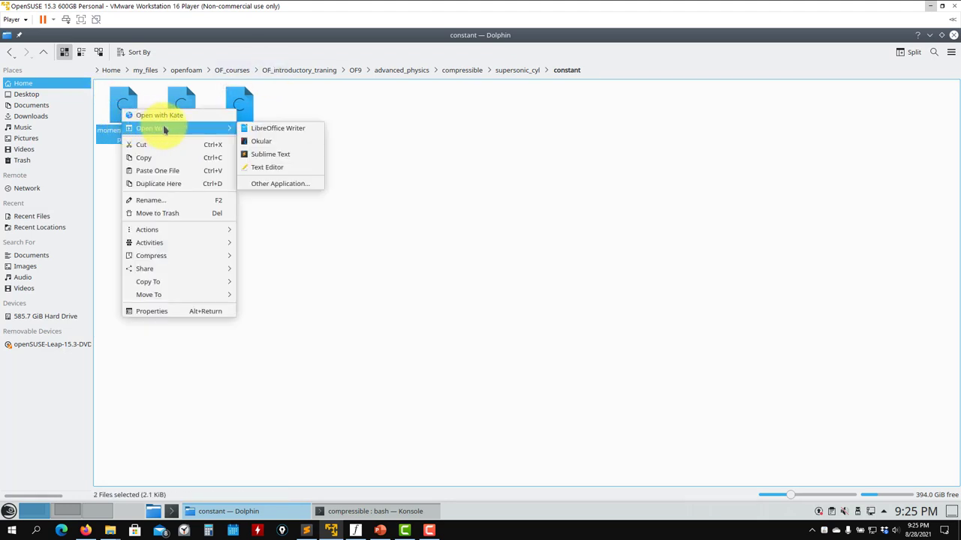
click(271, 168)
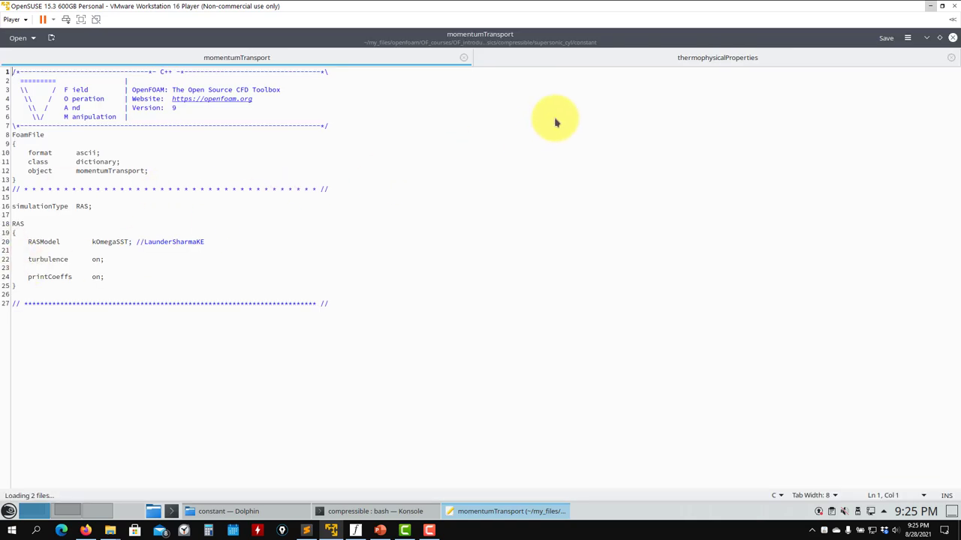
Note the kOmegaSST model, review thermophysicalProperties' constant mu and Pr lines, and save it
click(105, 241)
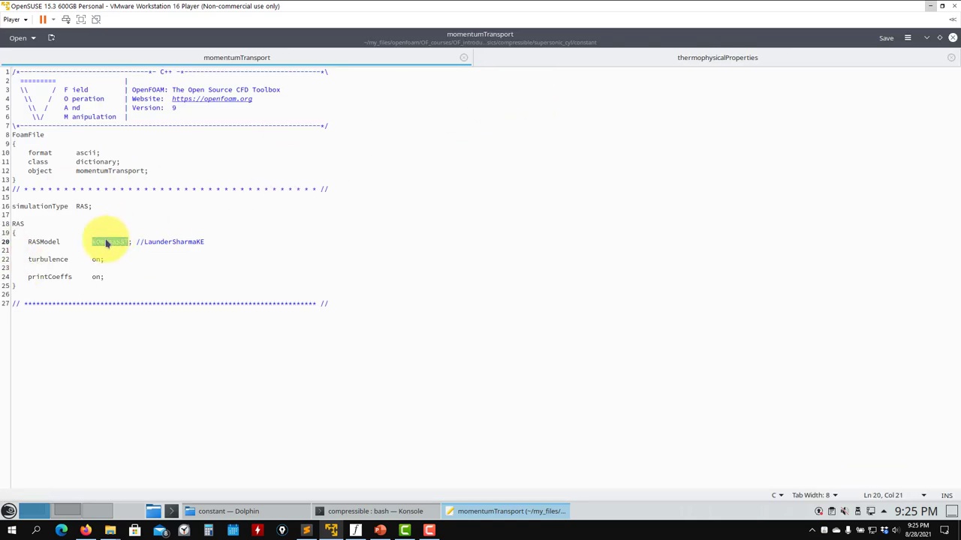
click(566, 63)
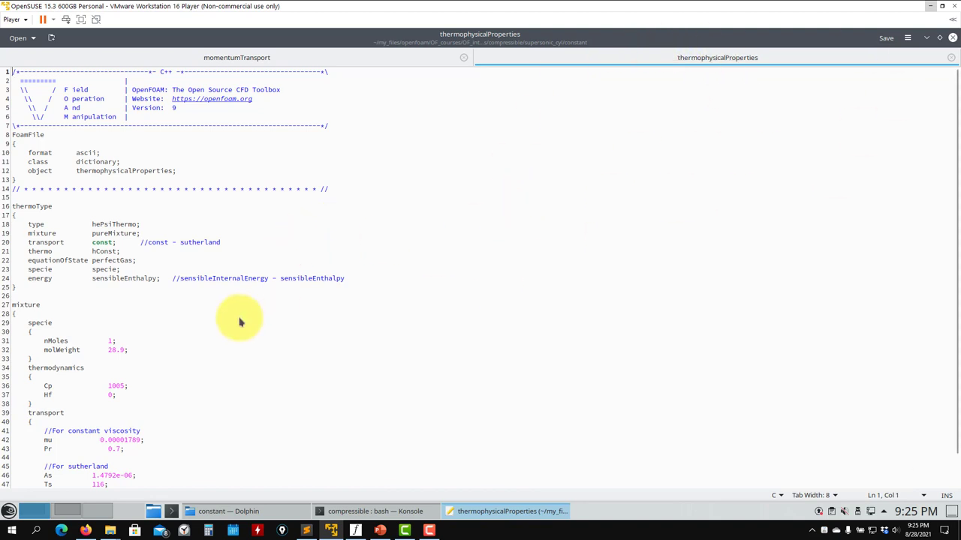
scroll(240, 323, down, 2)
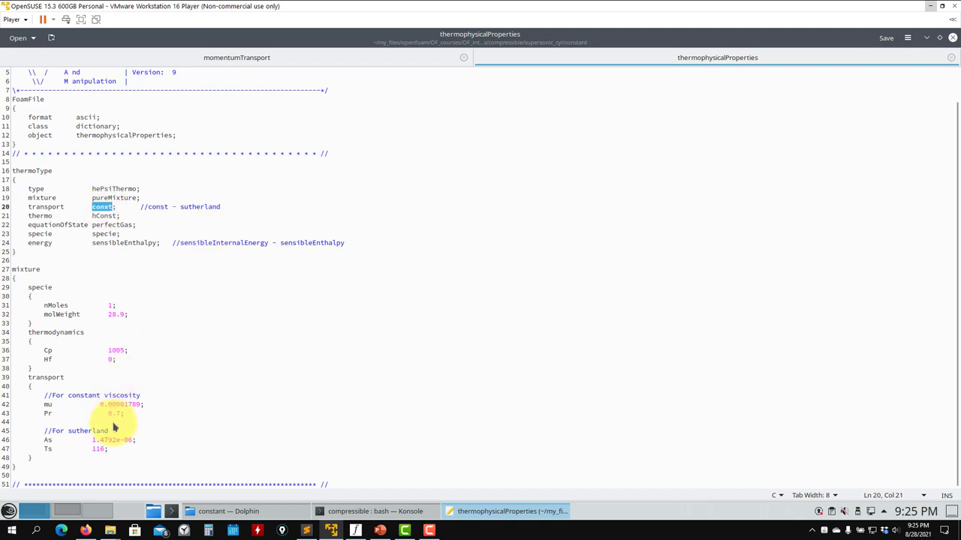
drag(123, 415, 4, 406)
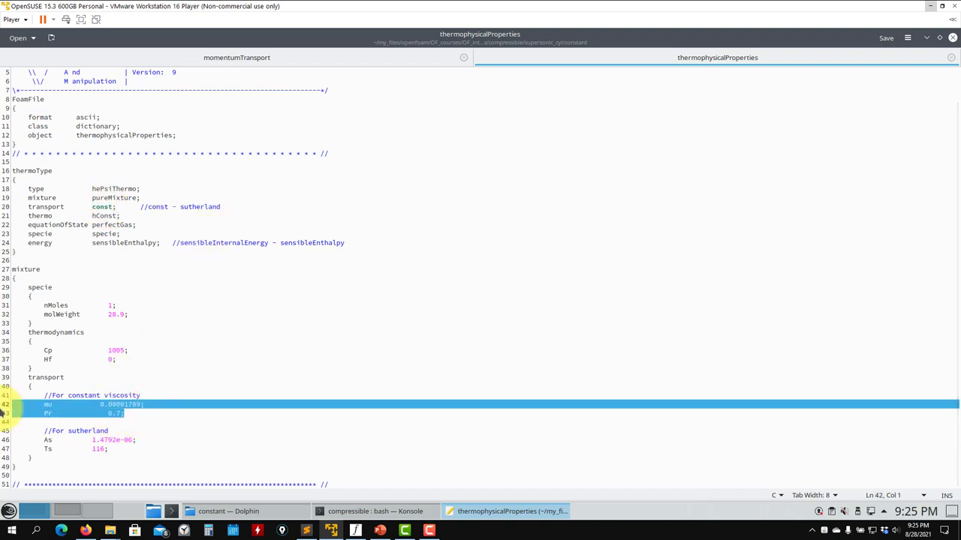
click(99, 406)
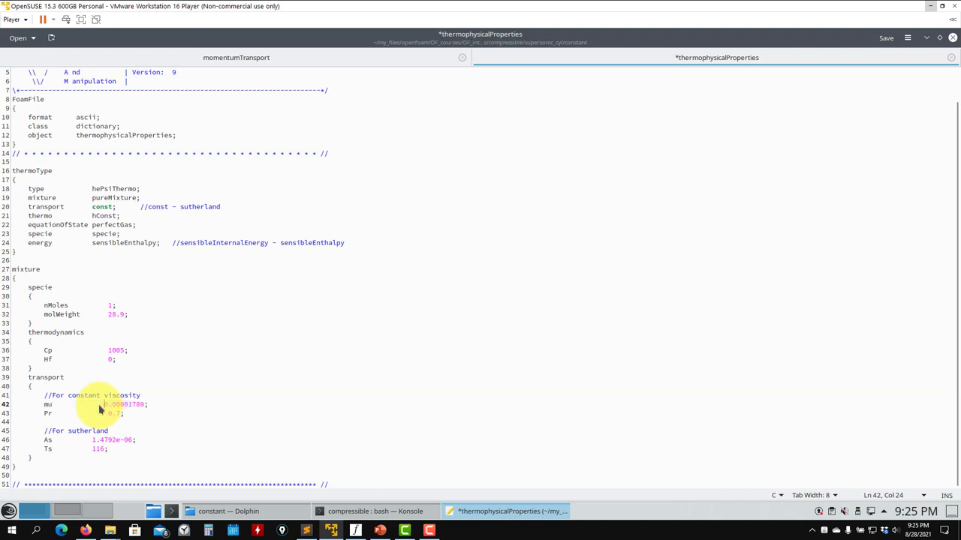
key(ctrl+s)
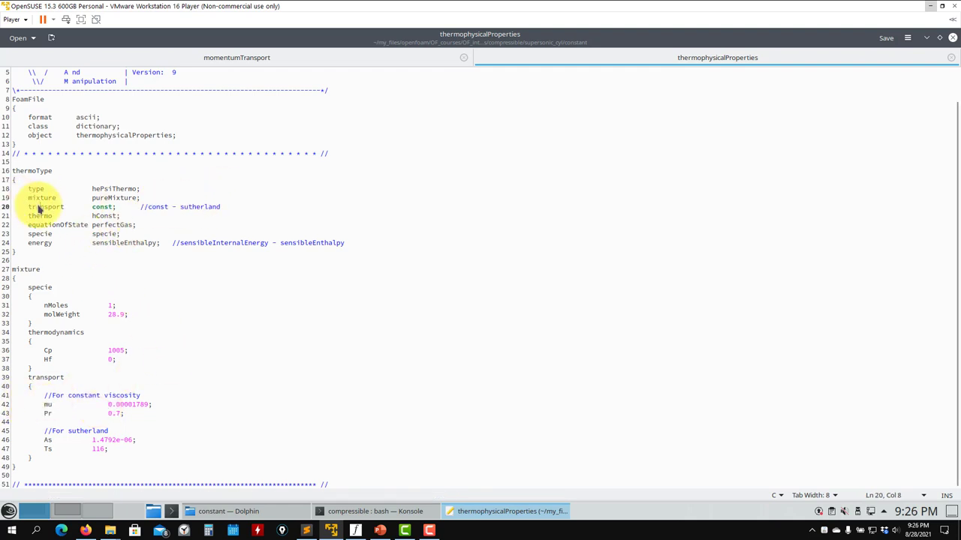
Highlight the sutherland transport comment and sensibleEnthalpy energy setting, then return to Dolphin
double_click(194, 209)
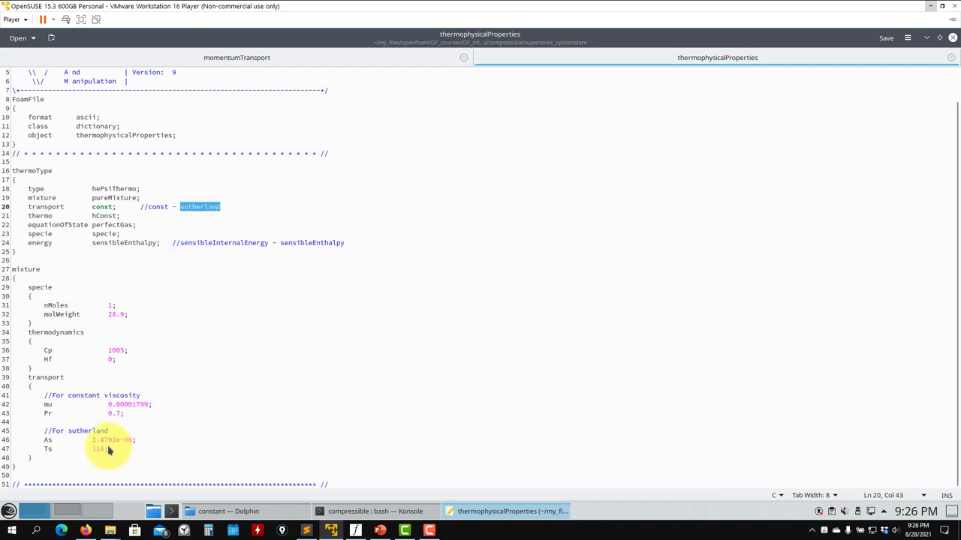
double_click(128, 244)
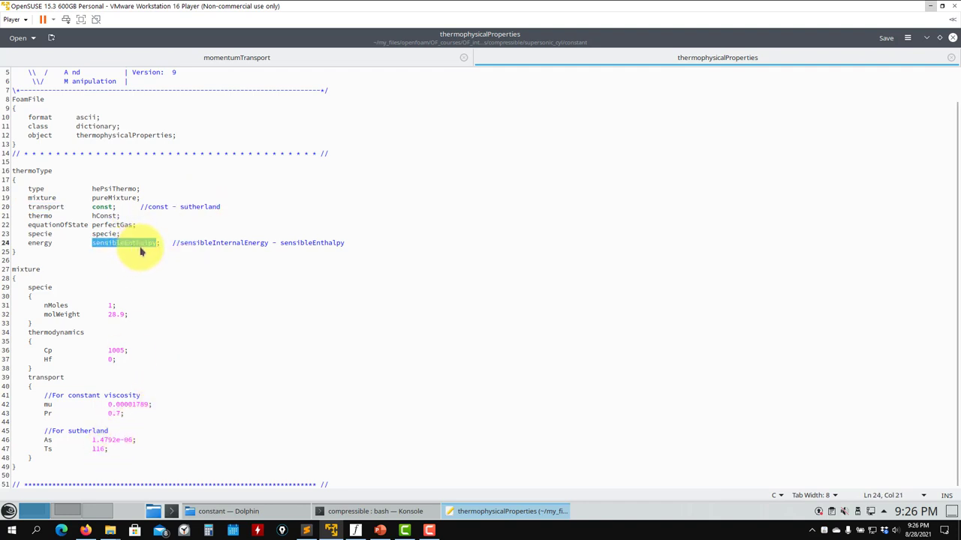
click(243, 510)
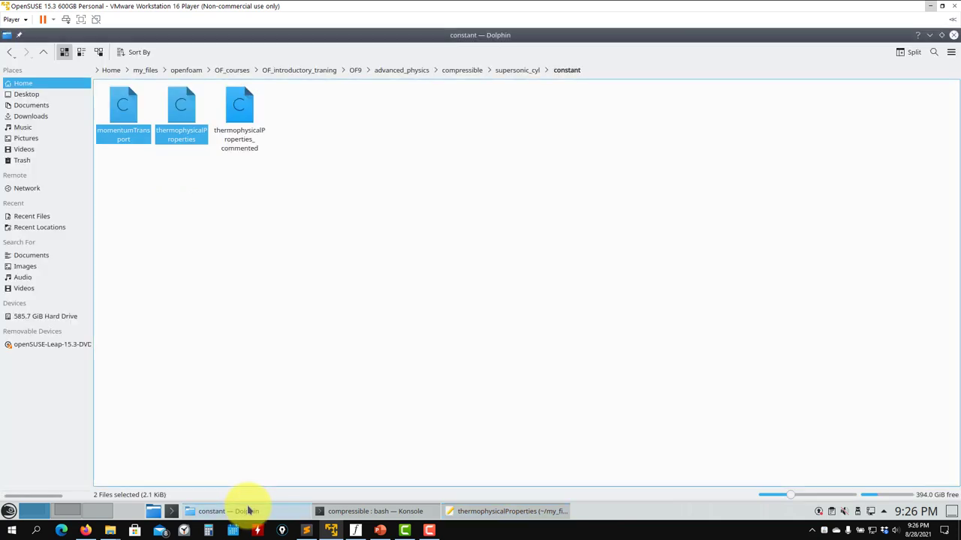
Move Dolphin aside, go to the supersonic_cyl system folder and select fvSchemes and fvSolution
drag(474, 70, 635, 230)
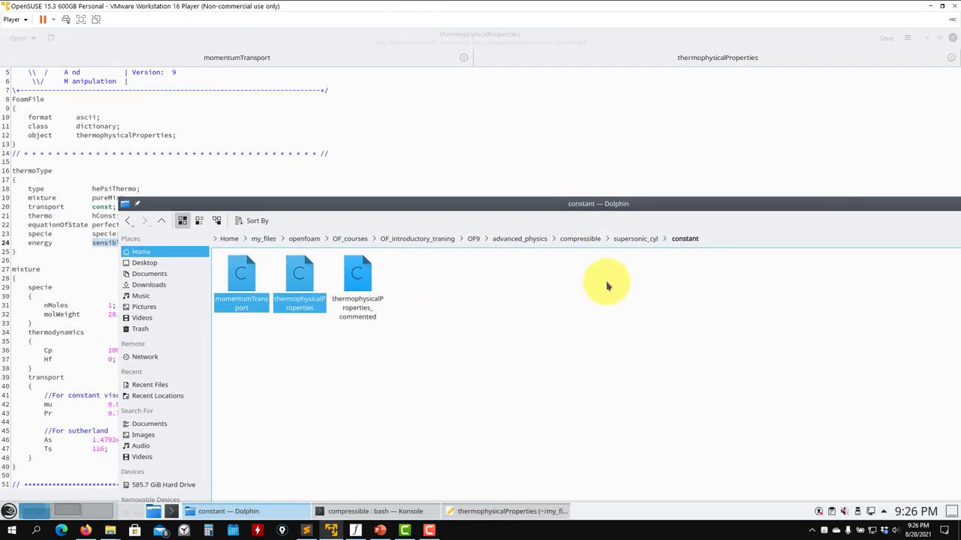
click(635, 238)
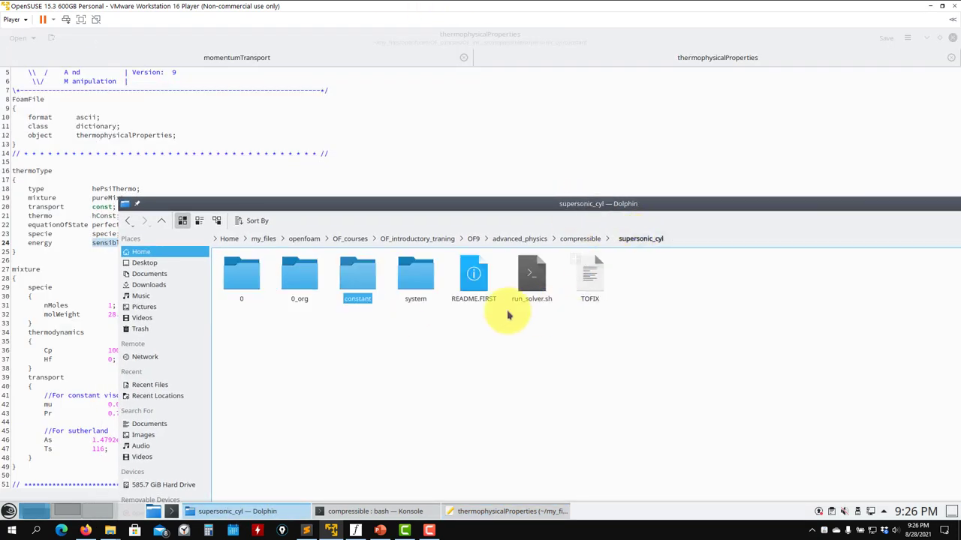
click(417, 274)
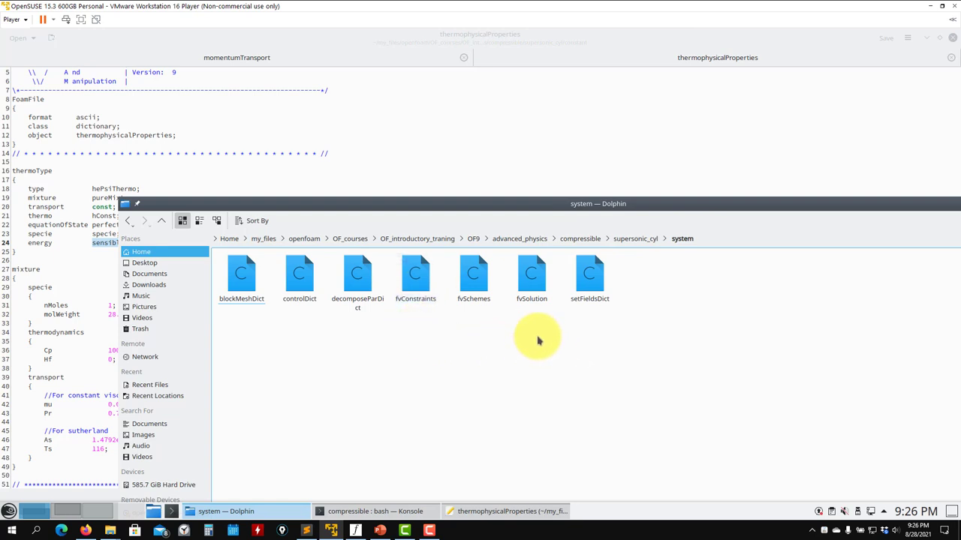
drag(570, 359, 337, 112)
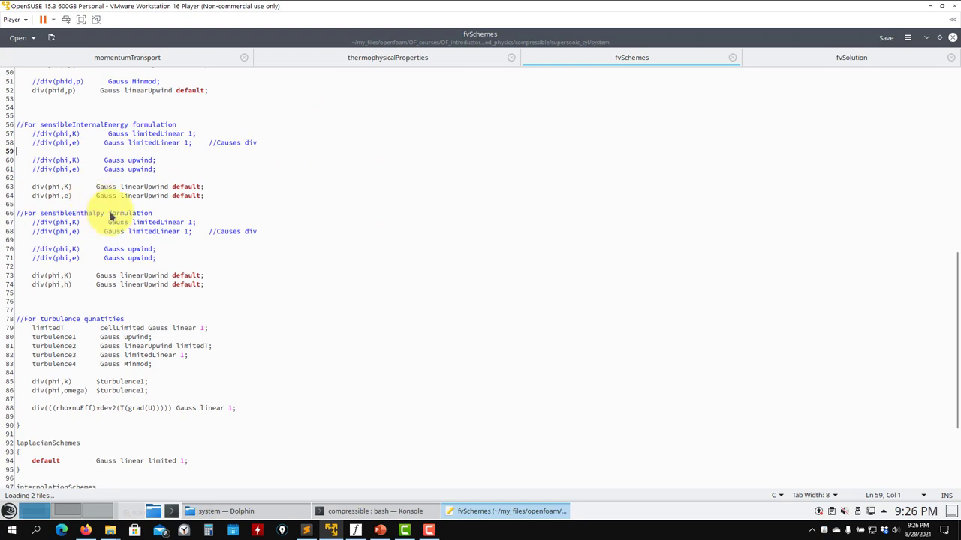
In fvSchemes, review the div(phi,K), div(phi,h) and turbulence divergence schemes
drag(204, 284, 21, 282)
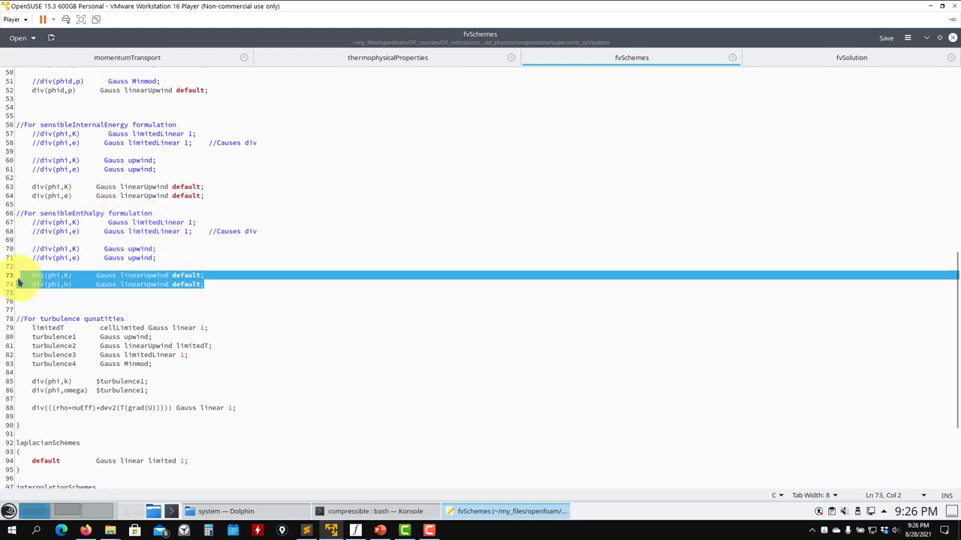
click(374, 59)
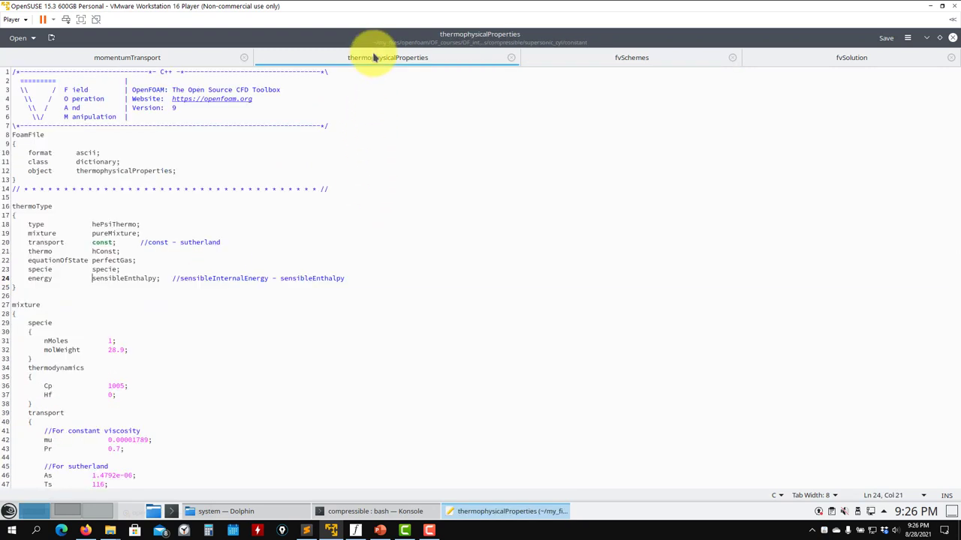
click(611, 57)
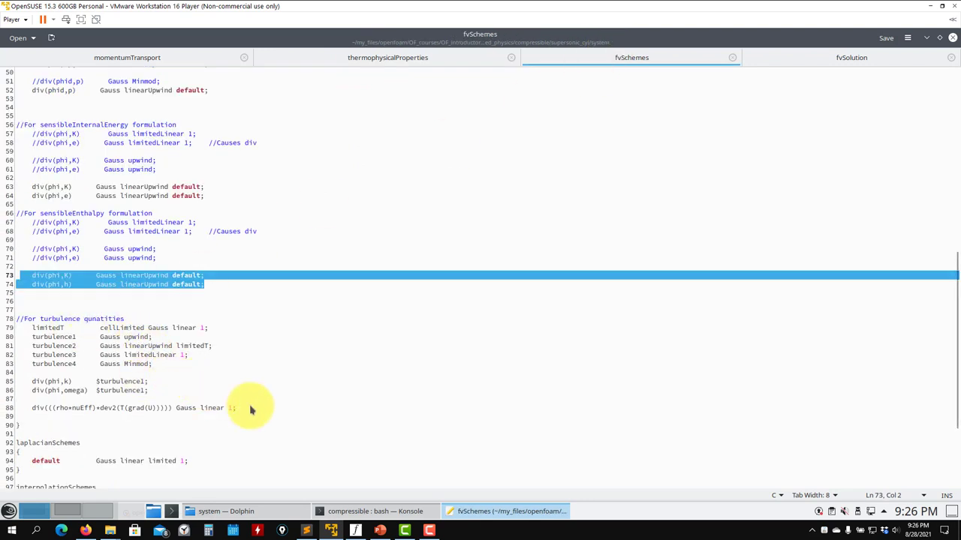
drag(149, 391, 37, 346)
scroll(125, 234, up, 8)
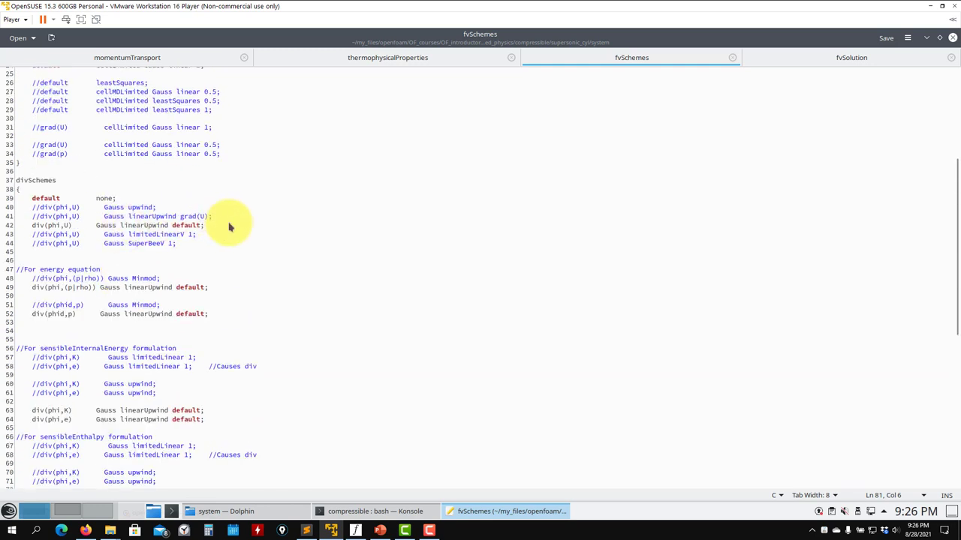
Review the div(phi,U), energy and div(phi,e) scheme lines, then bring up fvSolution's solvers
drag(230, 224, 30, 227)
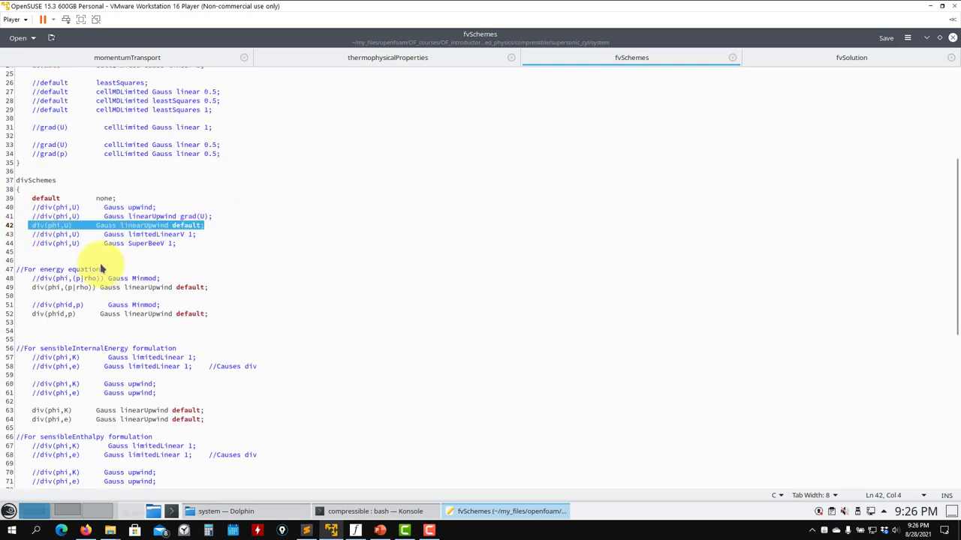
key(ctrl+/)
drag(259, 317, 15, 274)
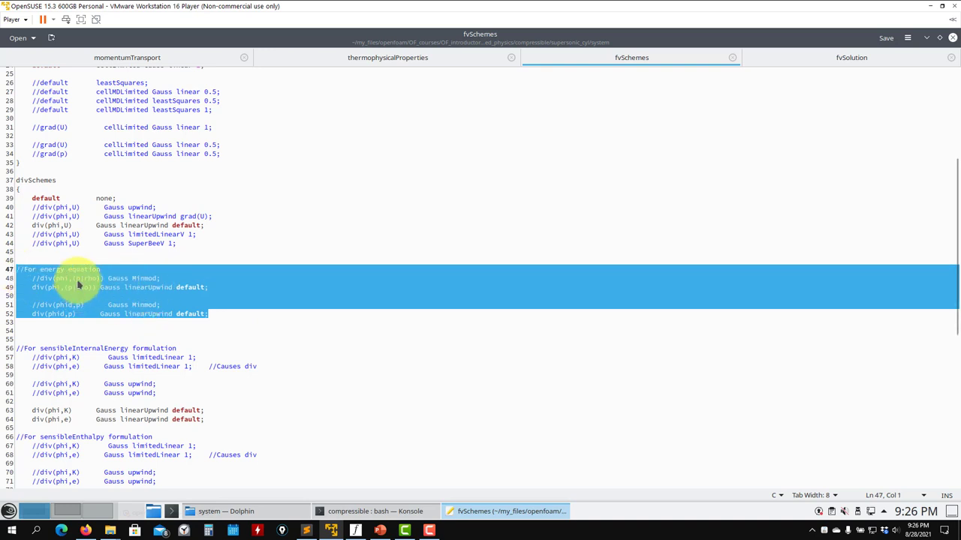
click(172, 330)
triple_click(154, 410)
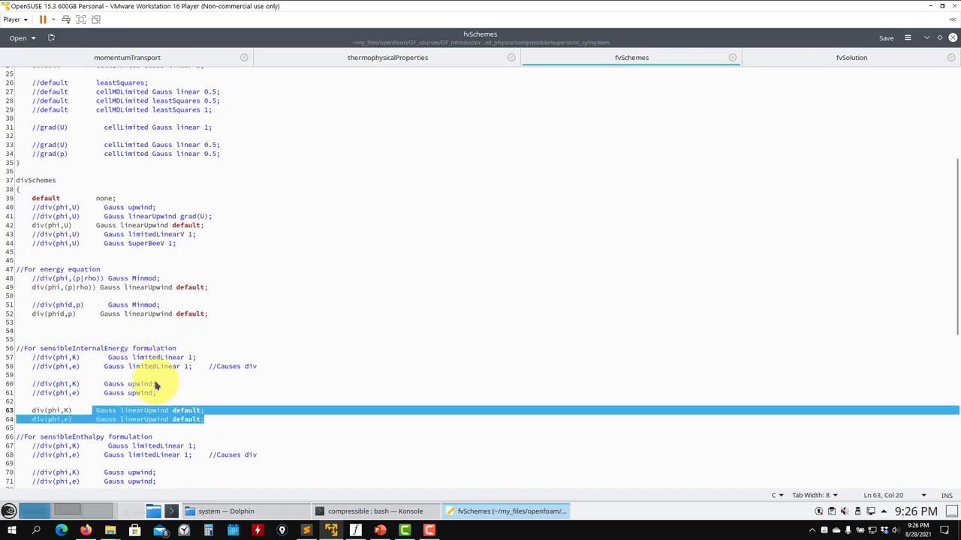
scroll(214, 337, up, 5)
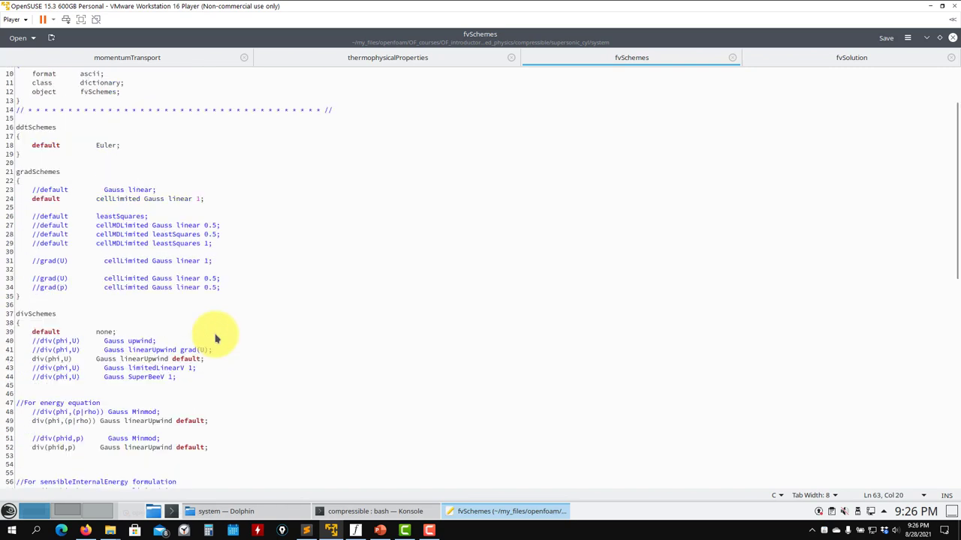
click(818, 62)
scroll(377, 261, up, 15)
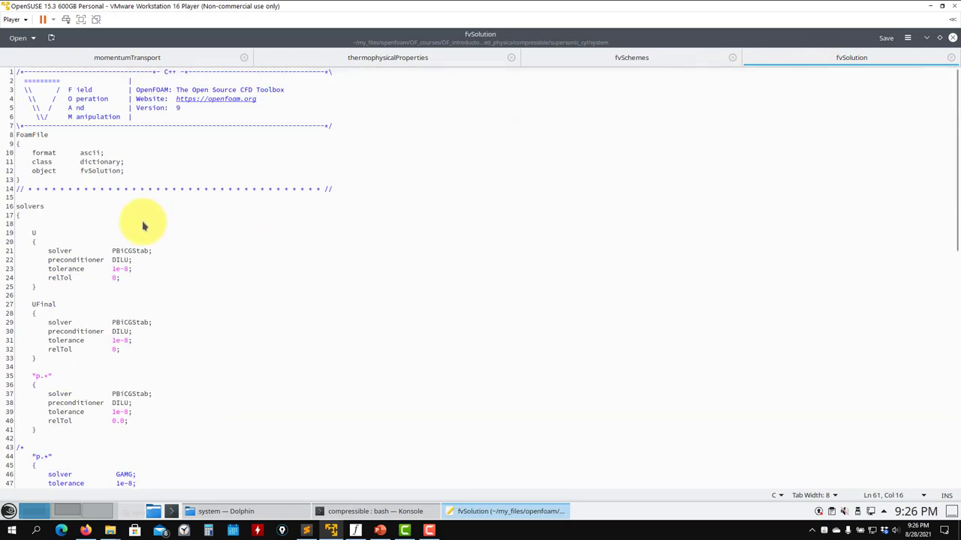
scroll(92, 222, down, 3)
scroll(92, 222, down, 5)
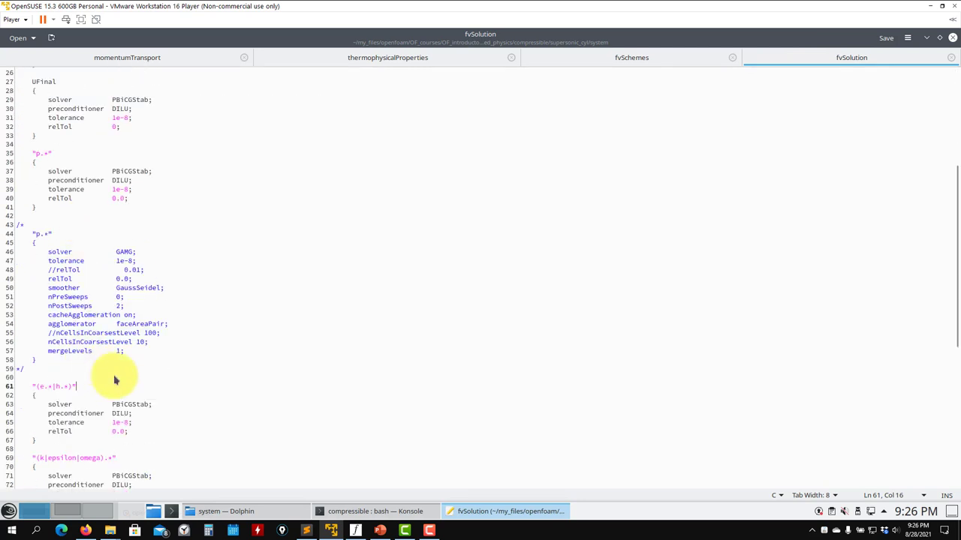
drag(135, 443, 13, 357)
scroll(75, 393, down, 7)
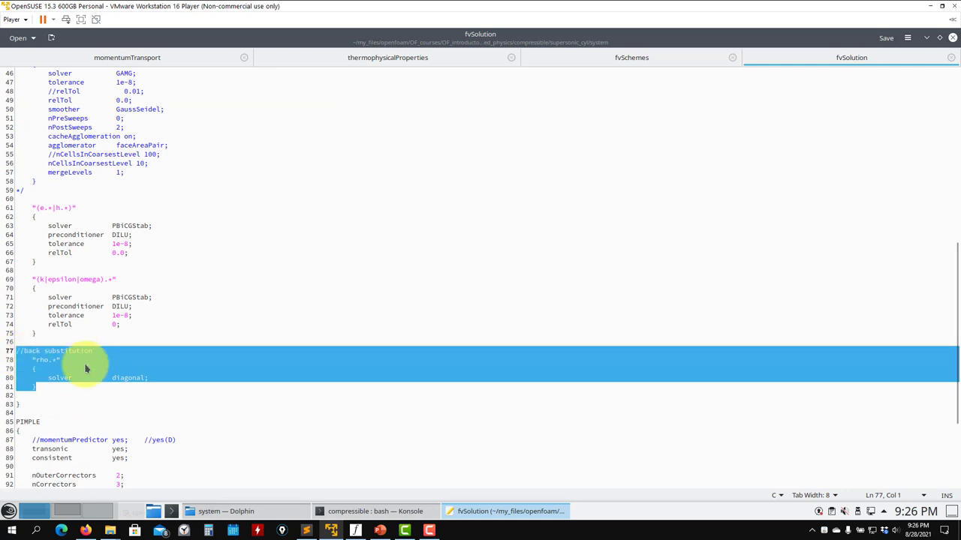
click(160, 389)
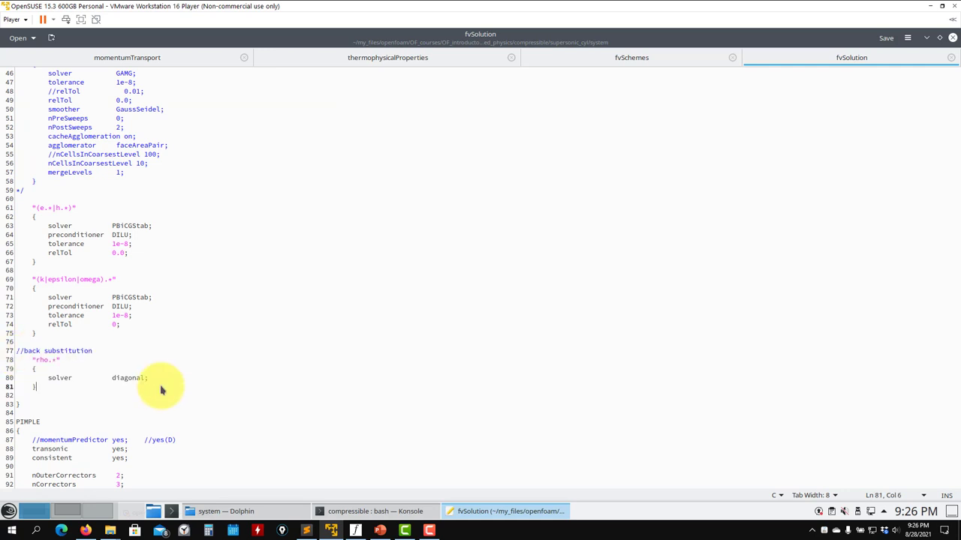
click(112, 359)
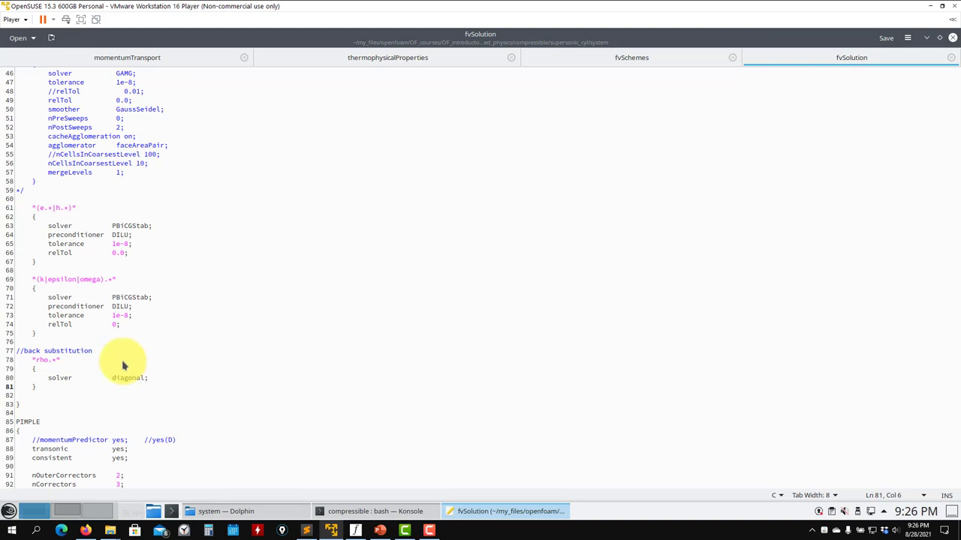
triple_click(130, 379)
double_click(129, 379)
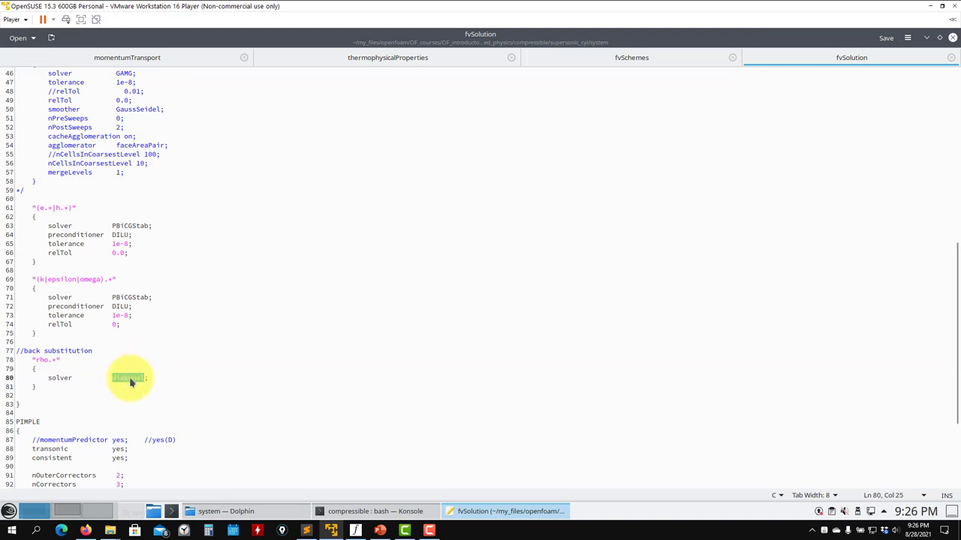
shift+click(19, 381)
scroll(229, 382, down, 5)
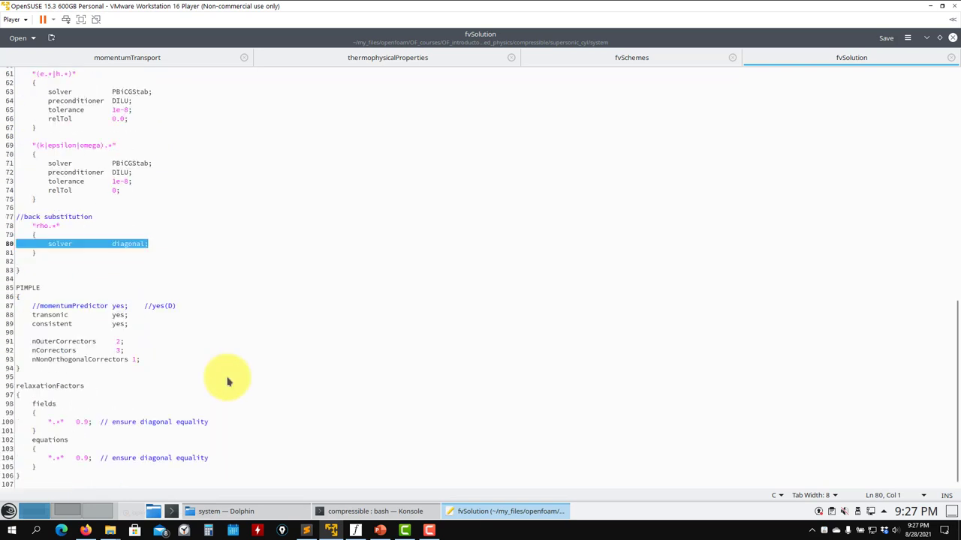
click(121, 316)
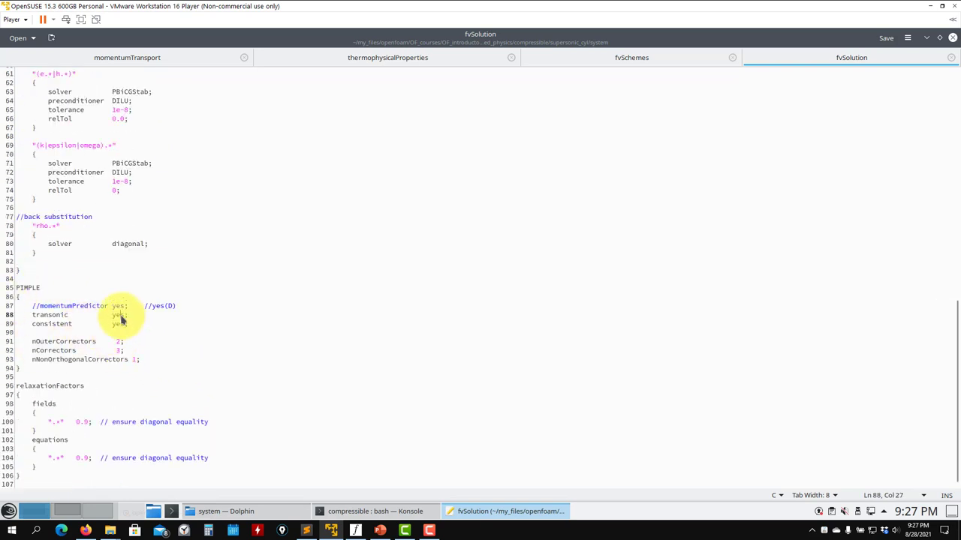
key(shift+Home)
click(120, 320)
key(shift+Home)
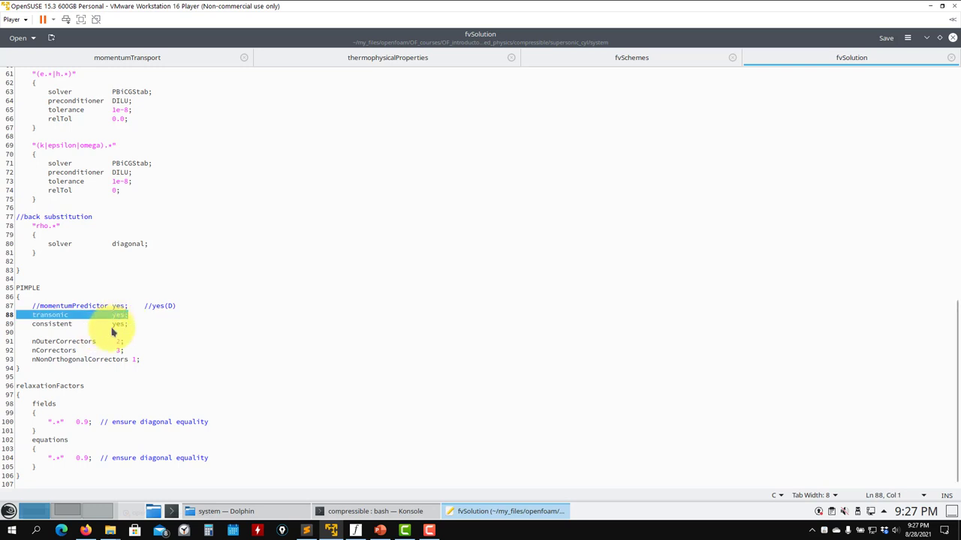
click(112, 327)
key(shift+Home)
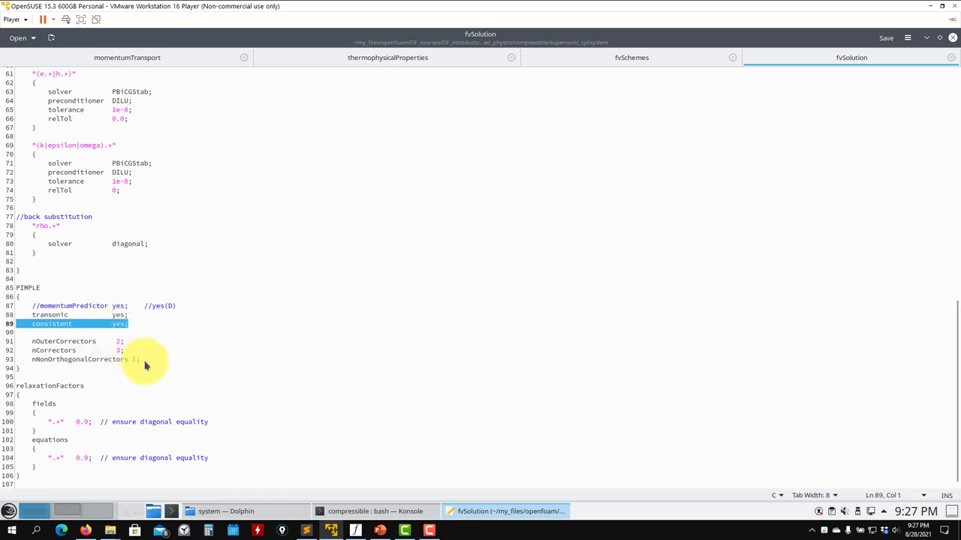
drag(146, 363, 22, 350)
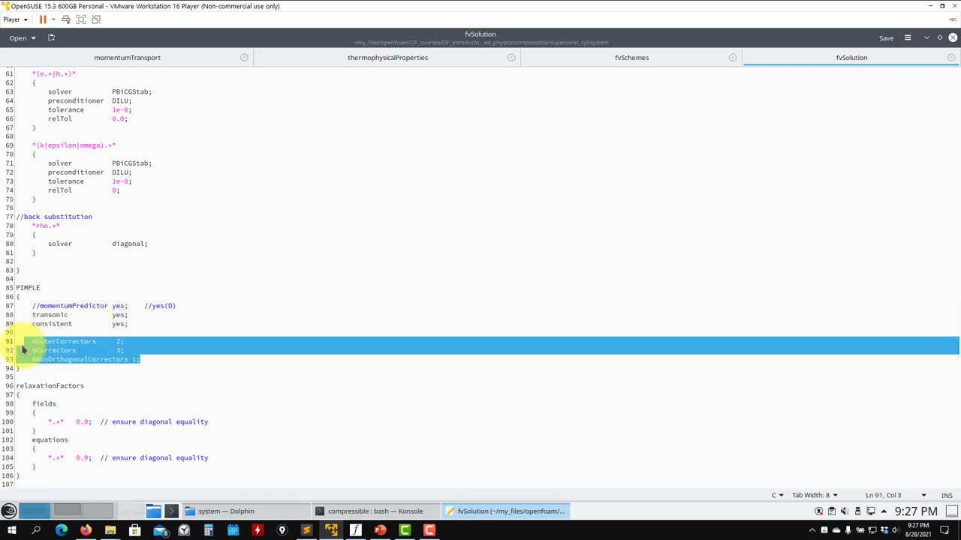
click(55, 344)
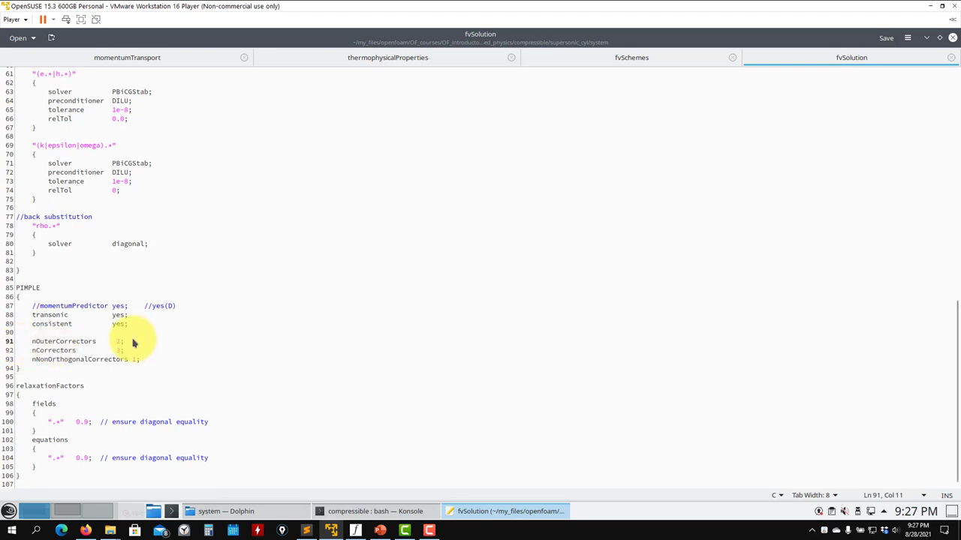
scroll(75, 420, down, 1)
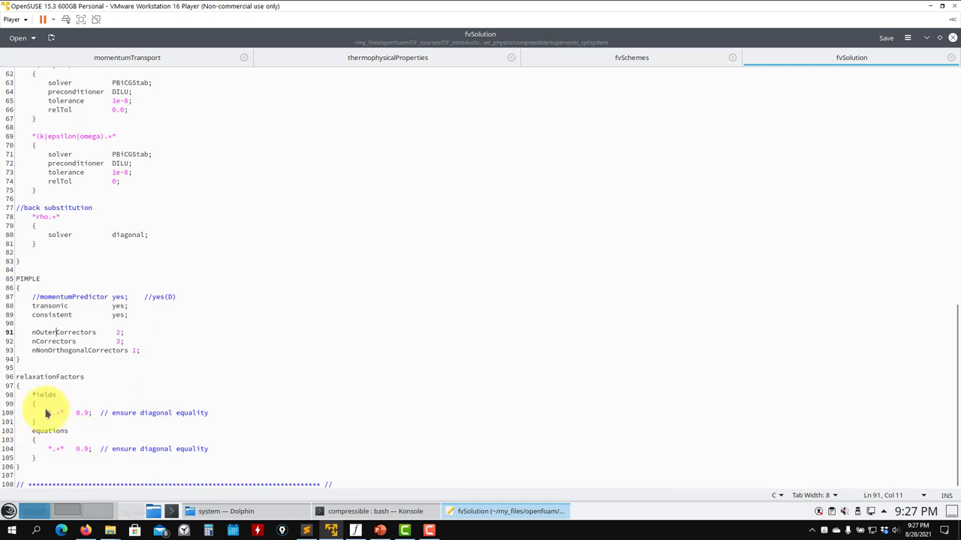
click(66, 511)
Clear the src terminal and rerun the recursive grep for transonic
click(353, 511)
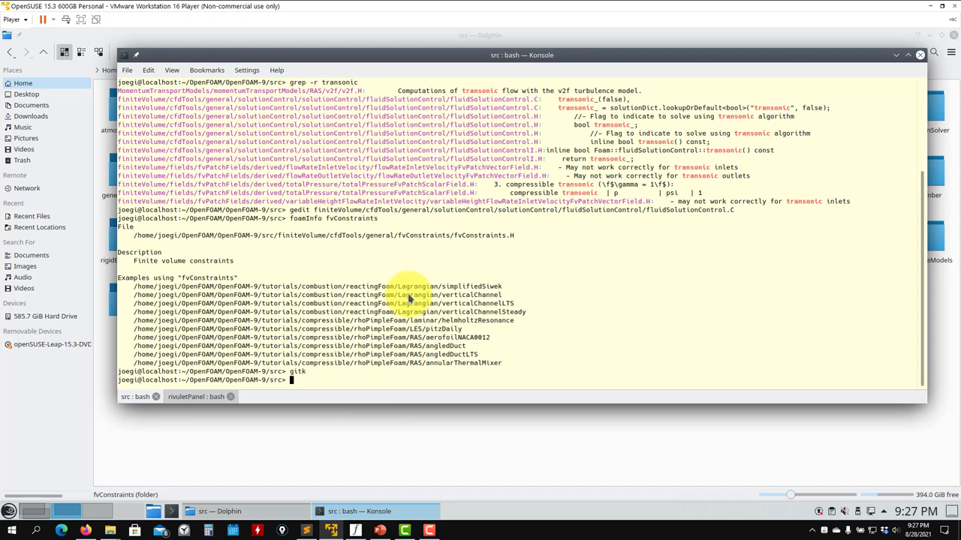
text(clear)
key(Return)
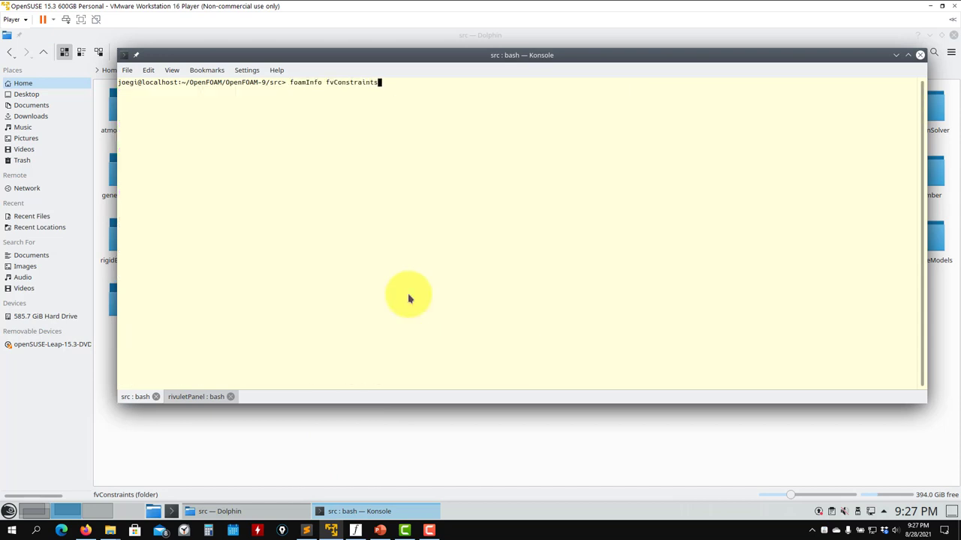
key(Up)
key(Up)
key(Return)
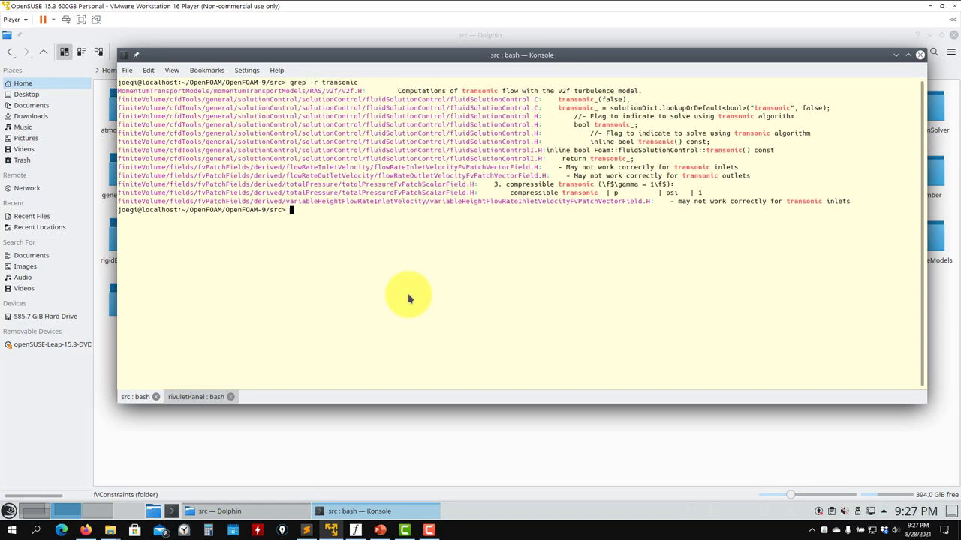
Open the fluidSolutionControl.C result in gedit using its copied path
triple_click(194, 102)
double_click(194, 102)
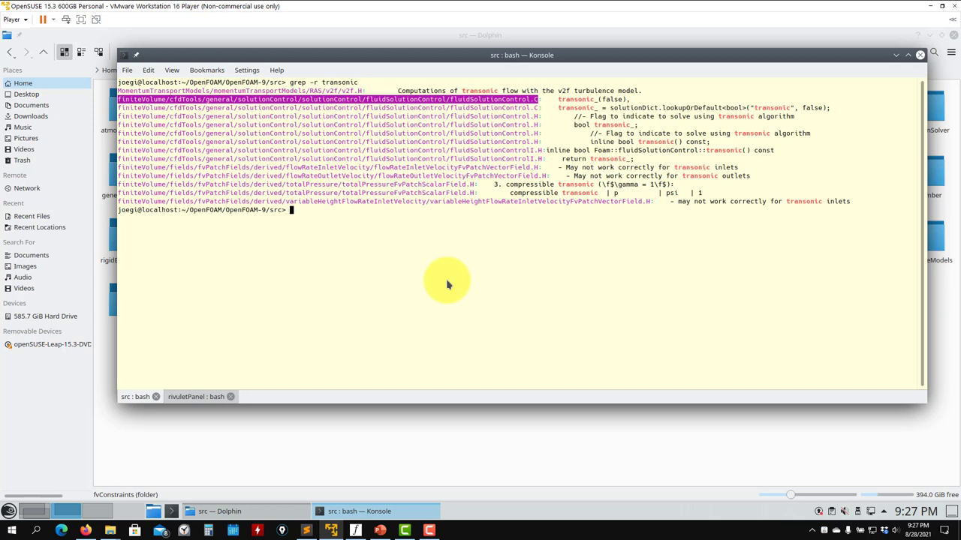
middle_click(543, 209)
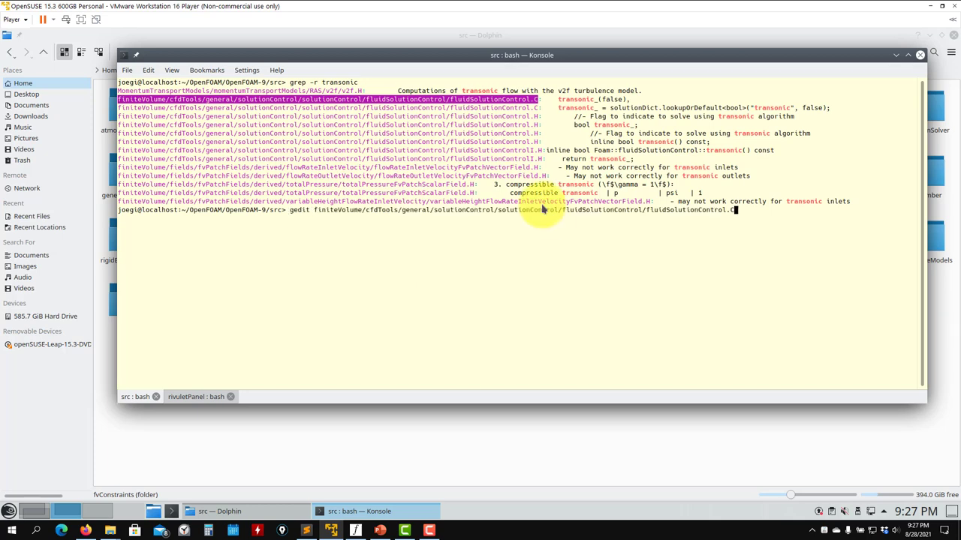
key(Return)
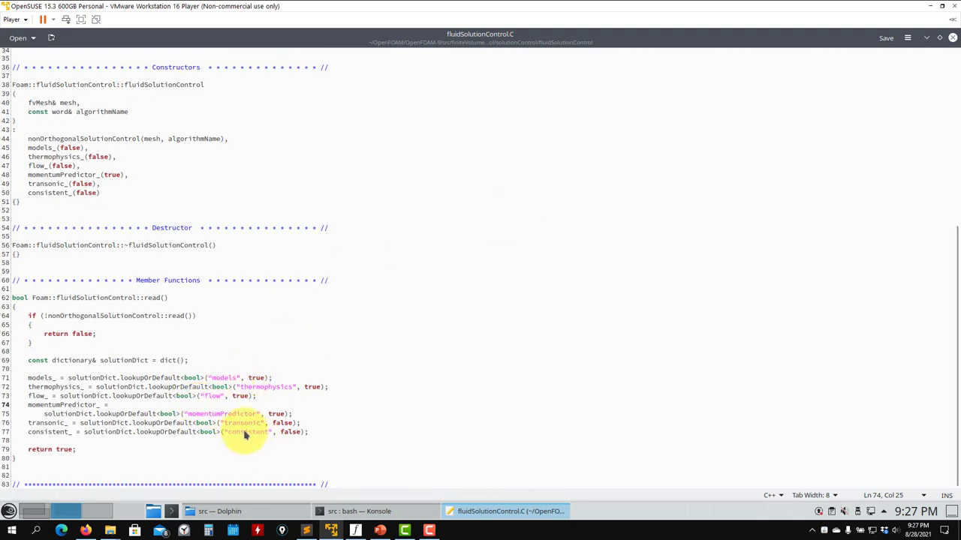
Review the transonic, consistent and momentumPredictor defaults, close fluidSolutionControl.C and return to fvSolution
drag(315, 435, 18, 425)
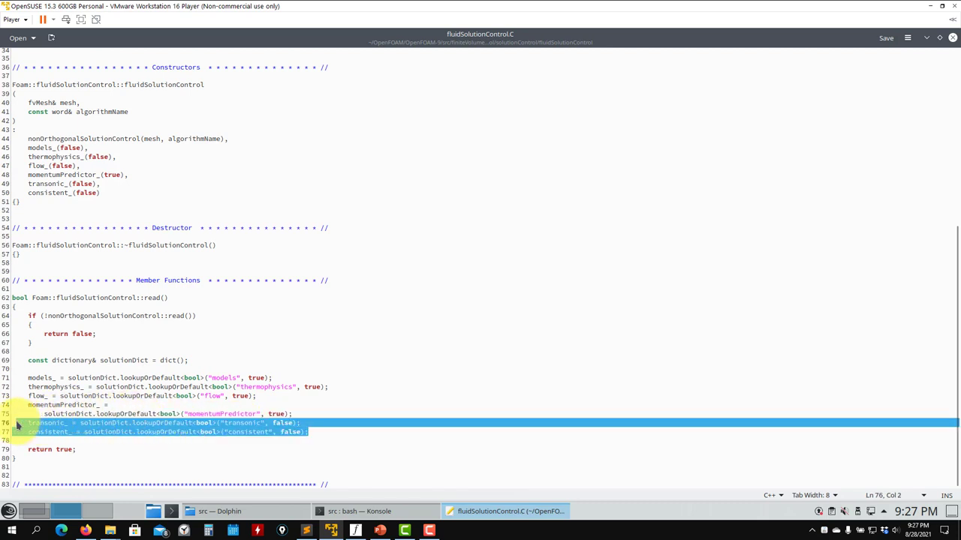
double_click(277, 414)
drag(264, 397, 9, 373)
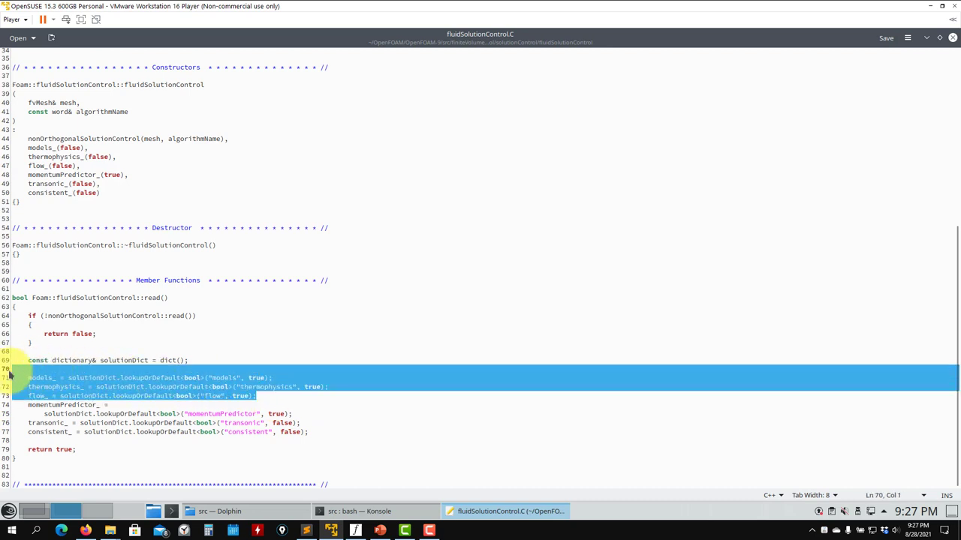
click(952, 38)
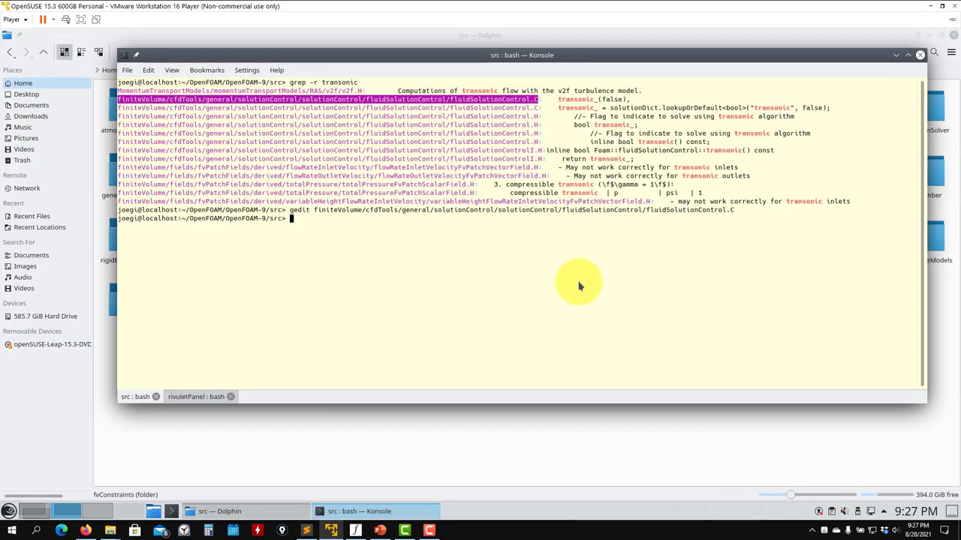
click(30, 512)
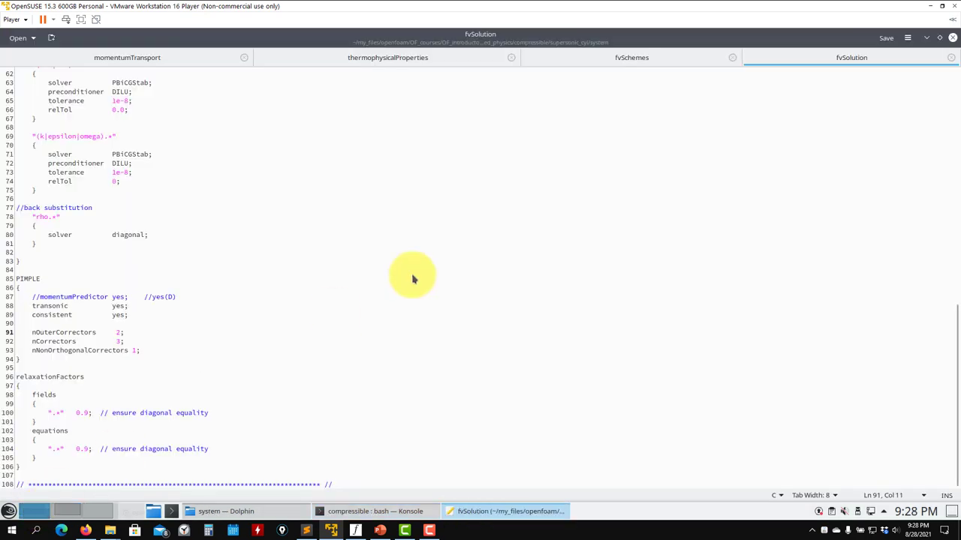
Load OpenFOAM 9 with of9 in the compressible terminal and run foamInfo rhoPimpleFoam
click(397, 511)
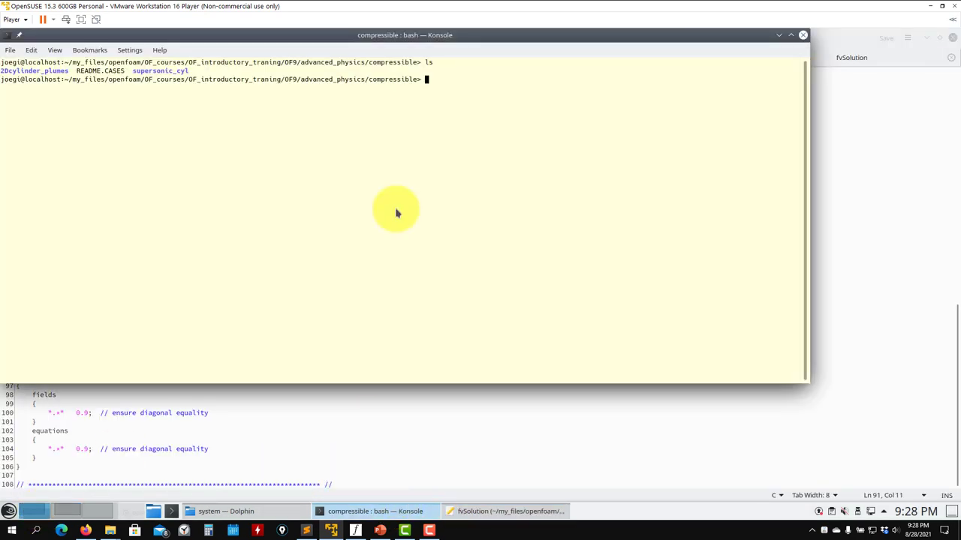
text(P)
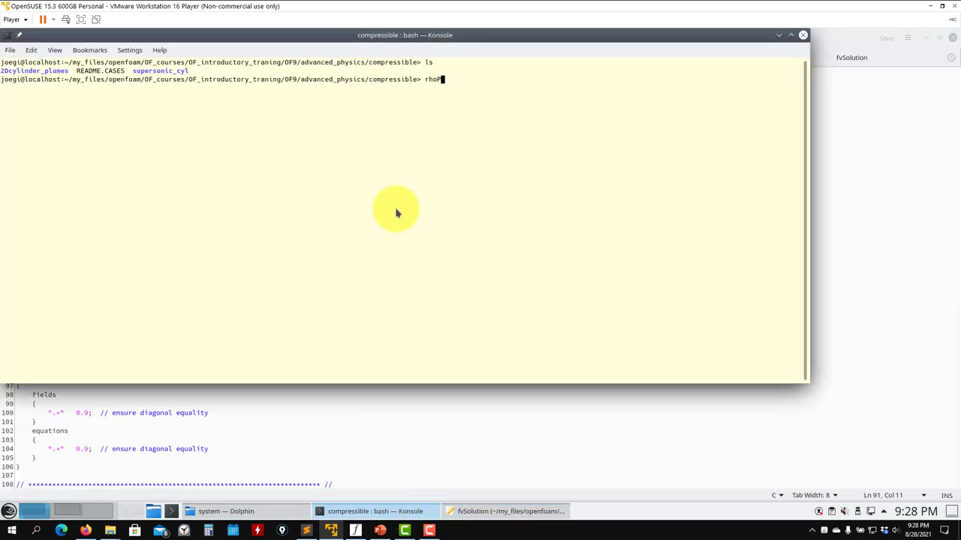
key(Tab)
key(Tab)
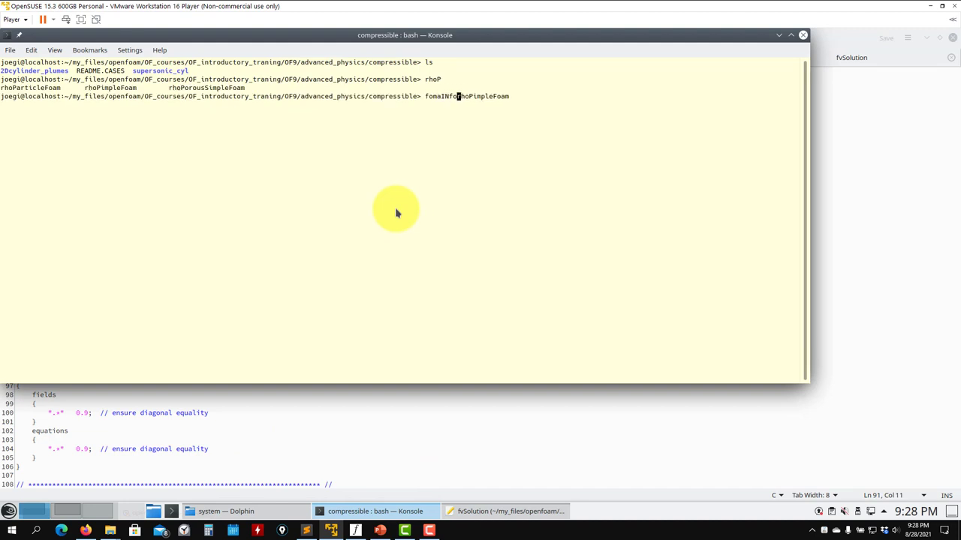
key(Return)
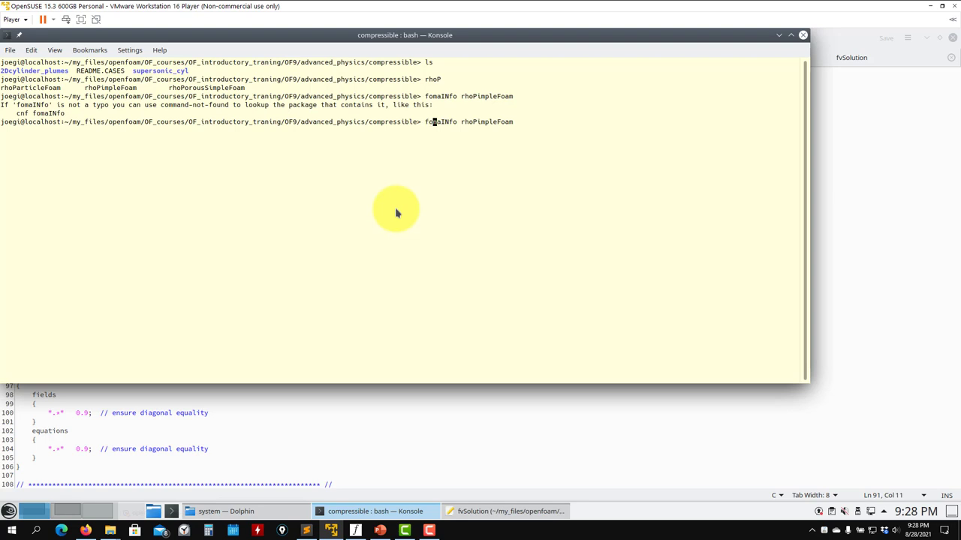
text(n)
key(Return)
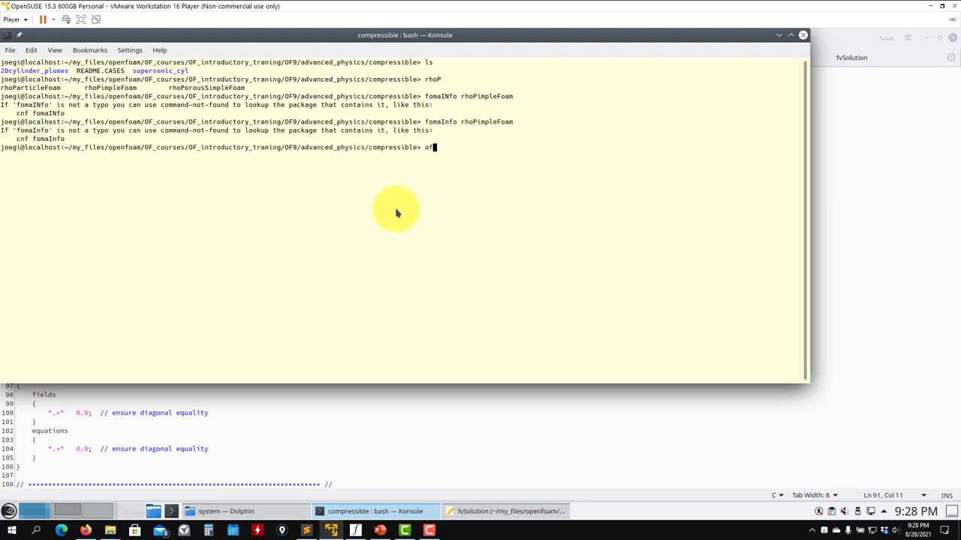
key(Return)
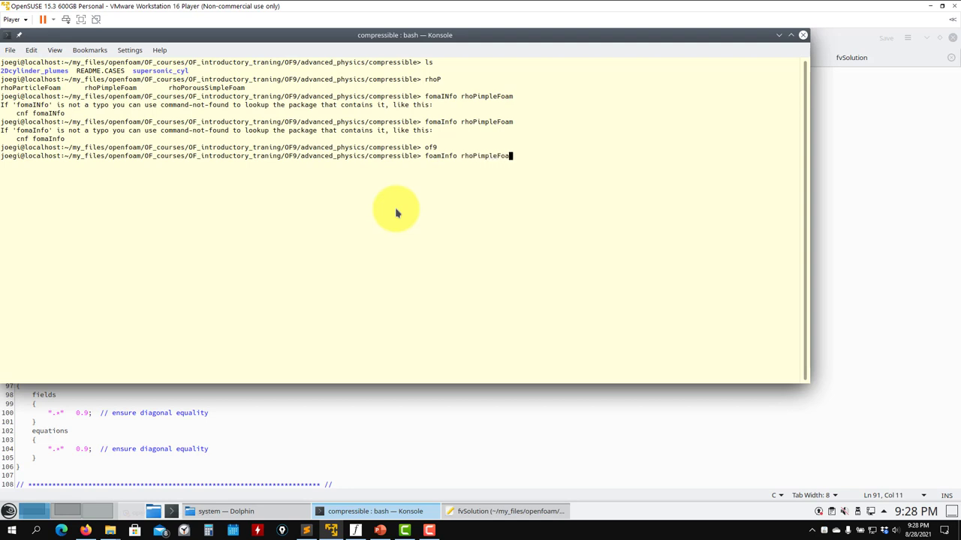
key(Return)
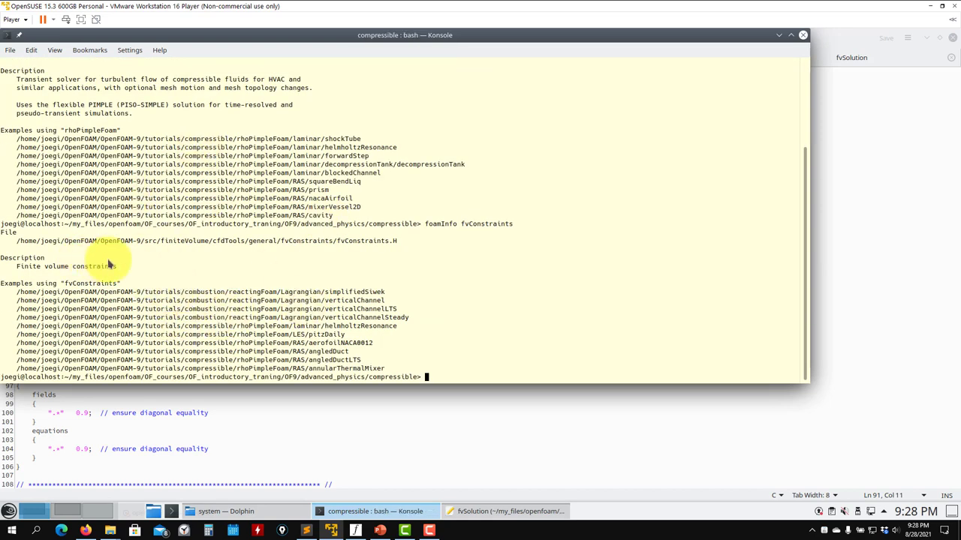
Clear the terminal and list the compressible cases folder with ls
text(ear)
key(Return)
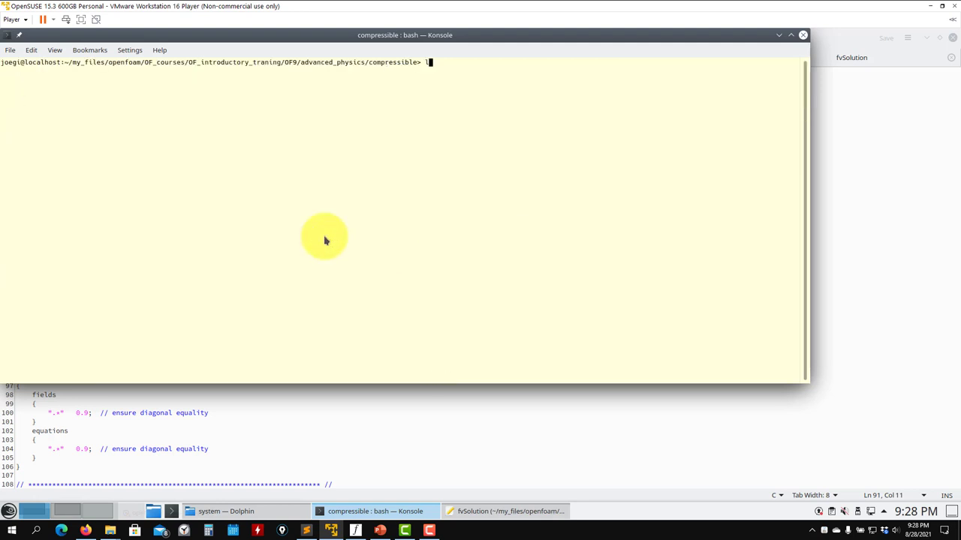
text(ls)
key(Return)
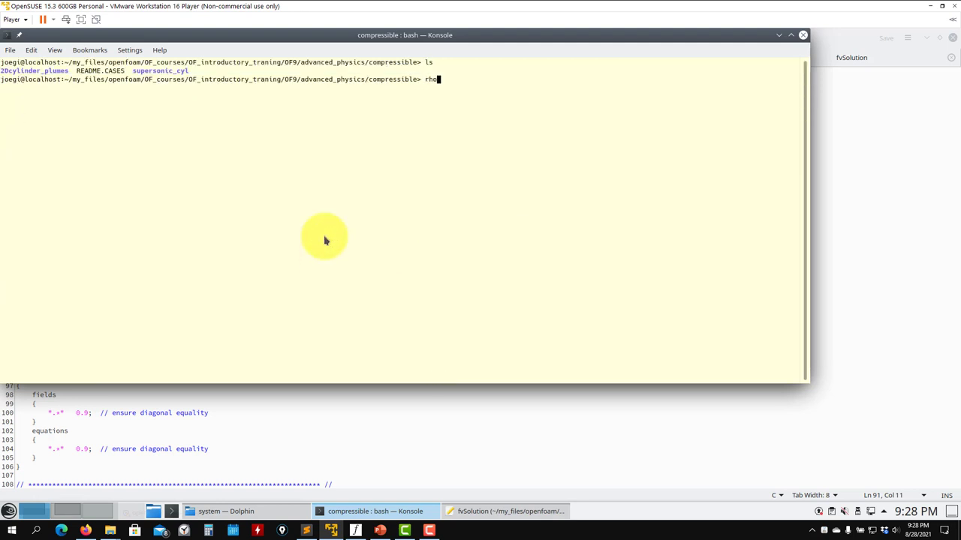
Run rhoPimpleFoam -help, then rhoPimpleFoam -listFvConstraints to list its seven constraints
text(rhoP)
key(Tab)
key(Tab)
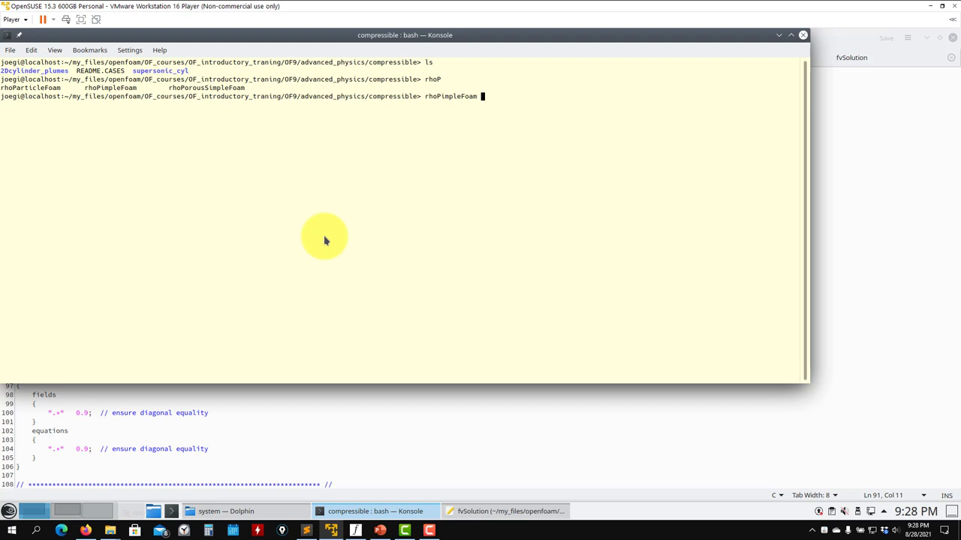
key(Return)
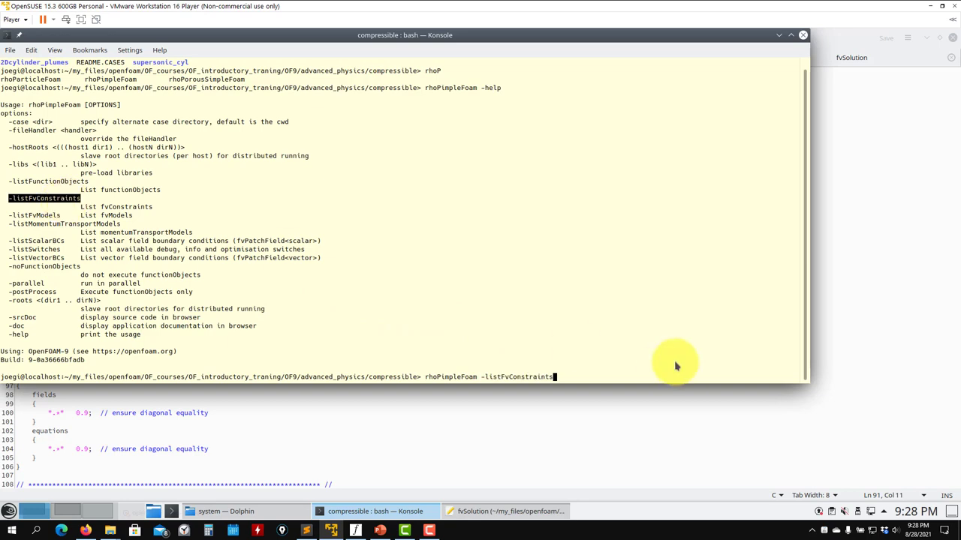
key(Return)
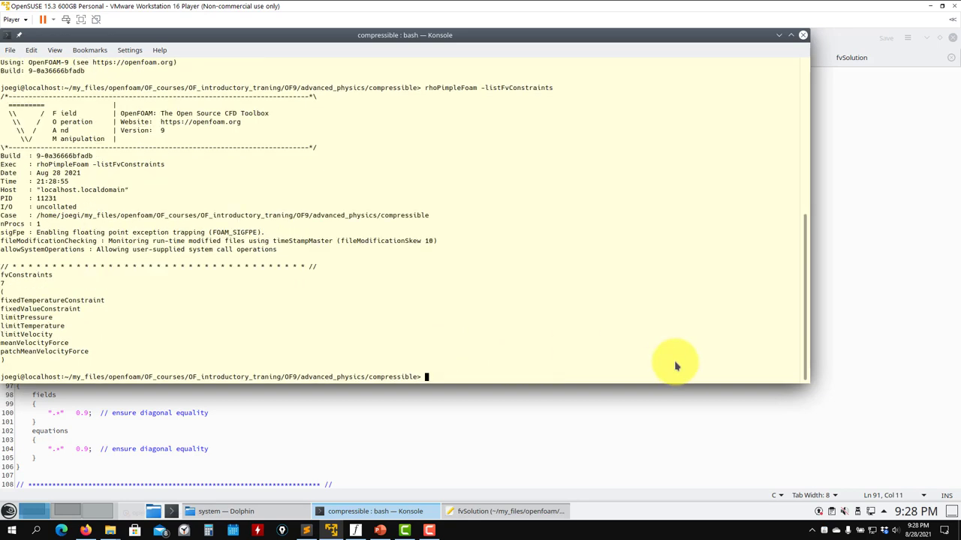
click(74, 512)
Open the src fvConstraints folder, then drag the case's fvConstraints file into gedit
click(351, 443)
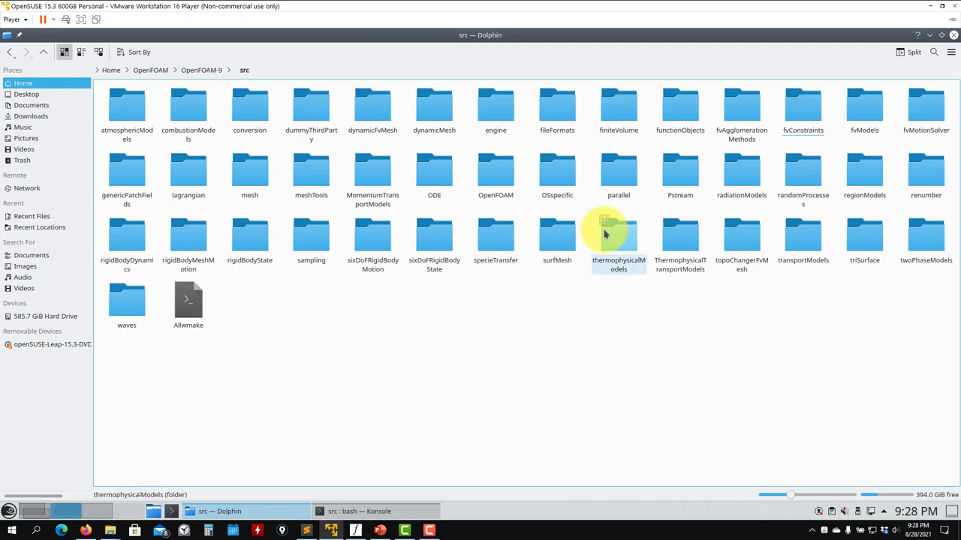
click(805, 107)
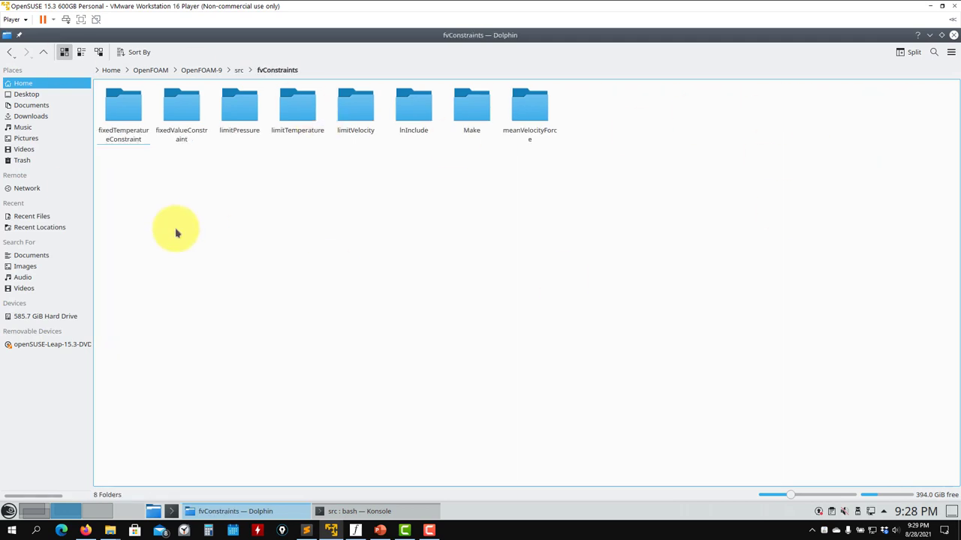
click(37, 512)
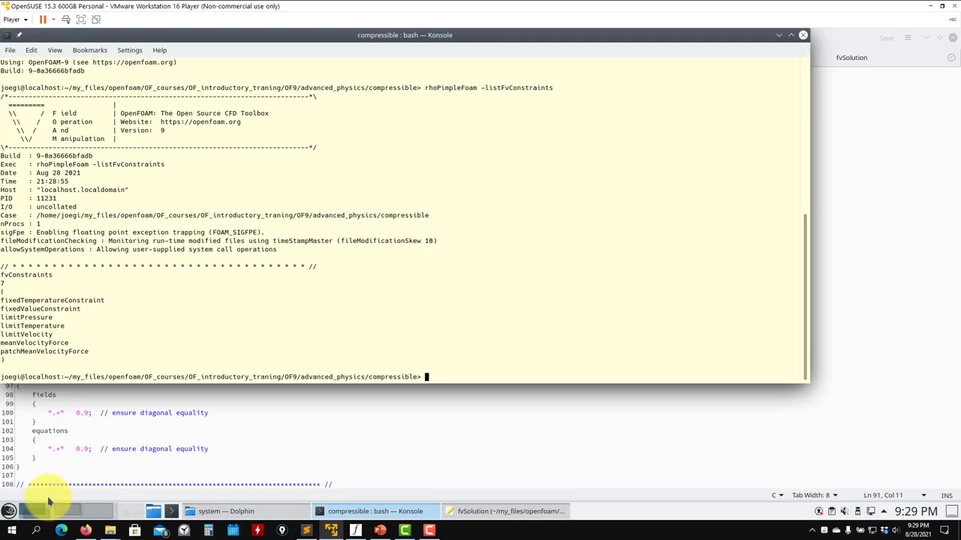
click(236, 436)
click(240, 511)
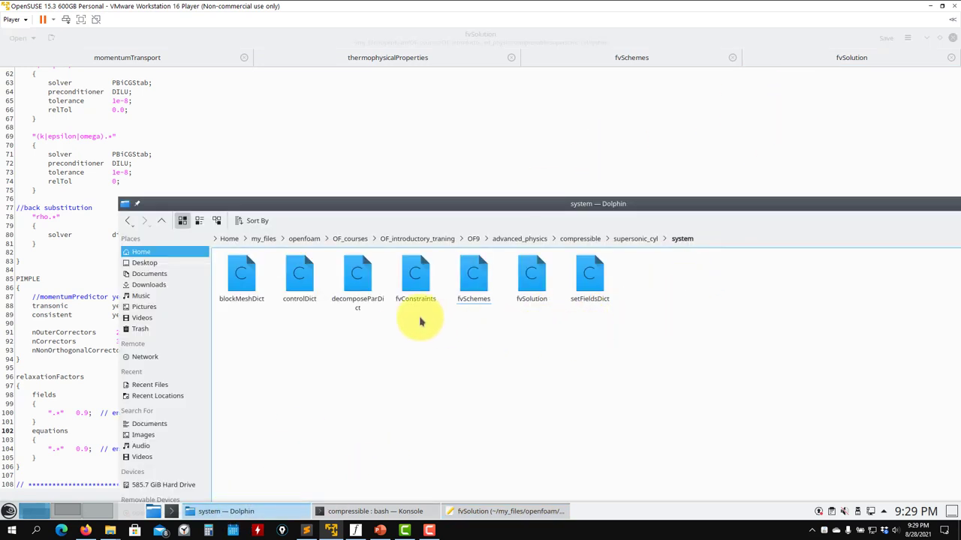
drag(416, 297, 353, 133)
click(353, 134)
scroll(168, 225, down, 4)
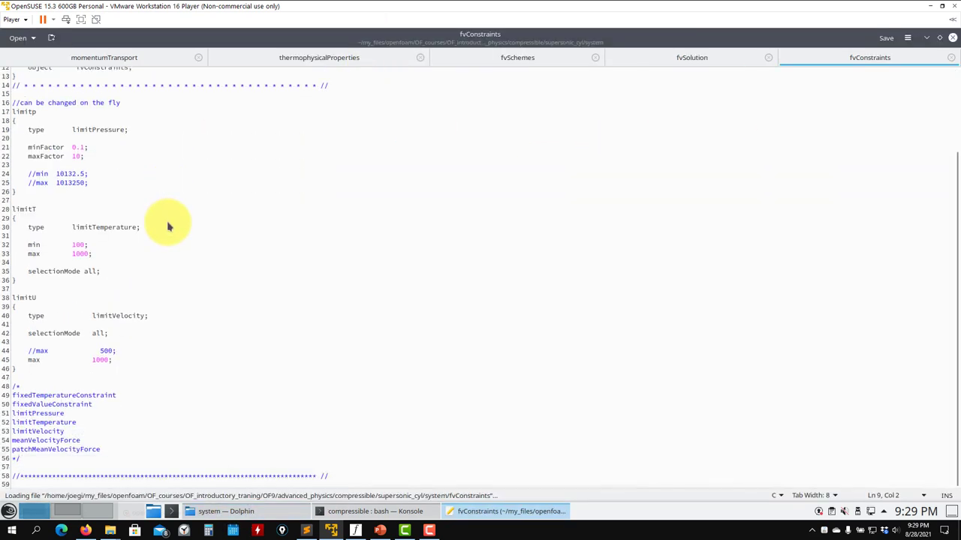
Open controlDict in gedit and highlight its adjustTimeStep yes and maxCo 0.9 lines
click(267, 510)
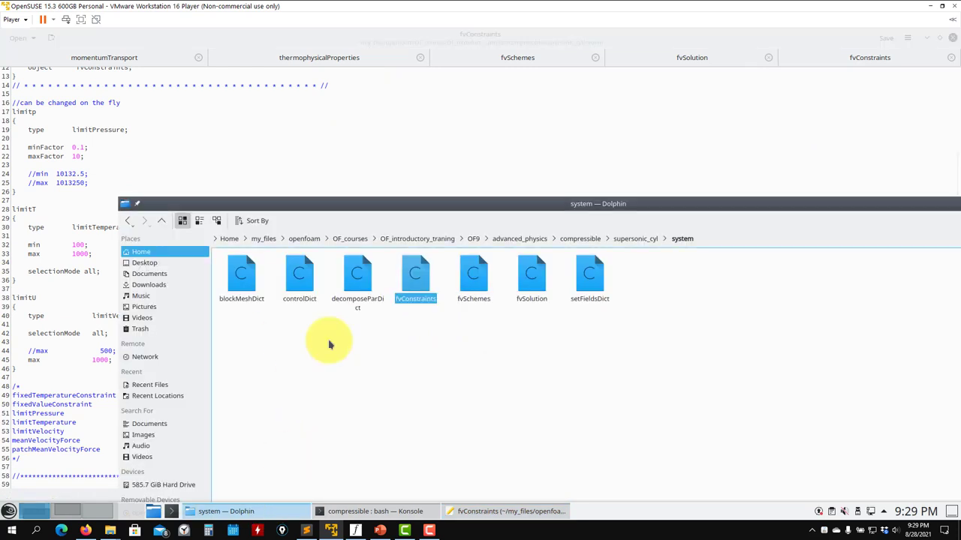
double_click(300, 275)
scroll(322, 162, up, 4)
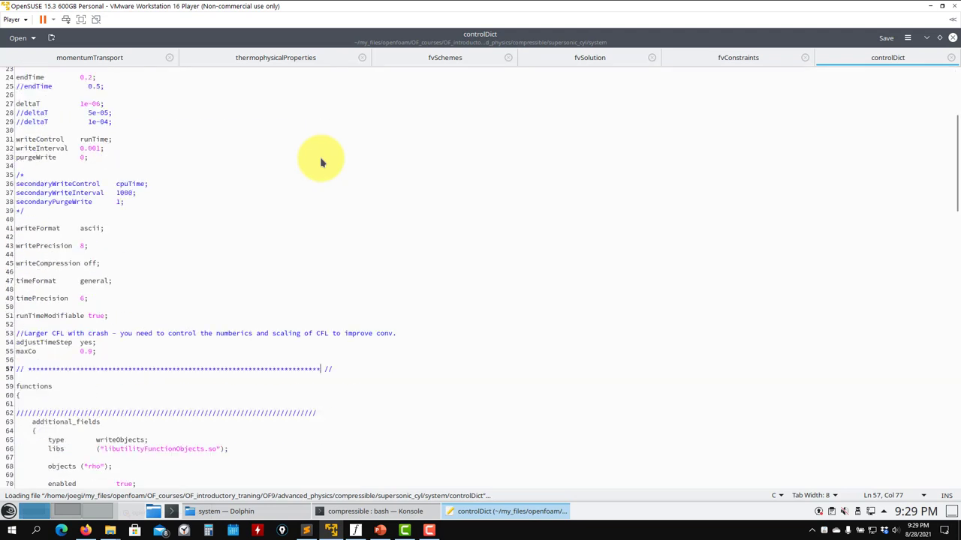
scroll(133, 337, down, 2)
drag(98, 308, 24, 298)
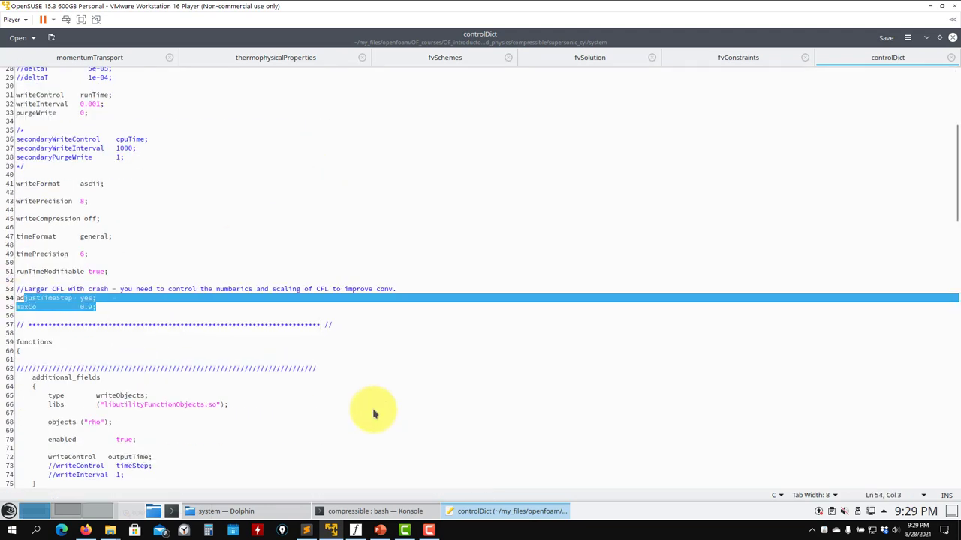
click(223, 513)
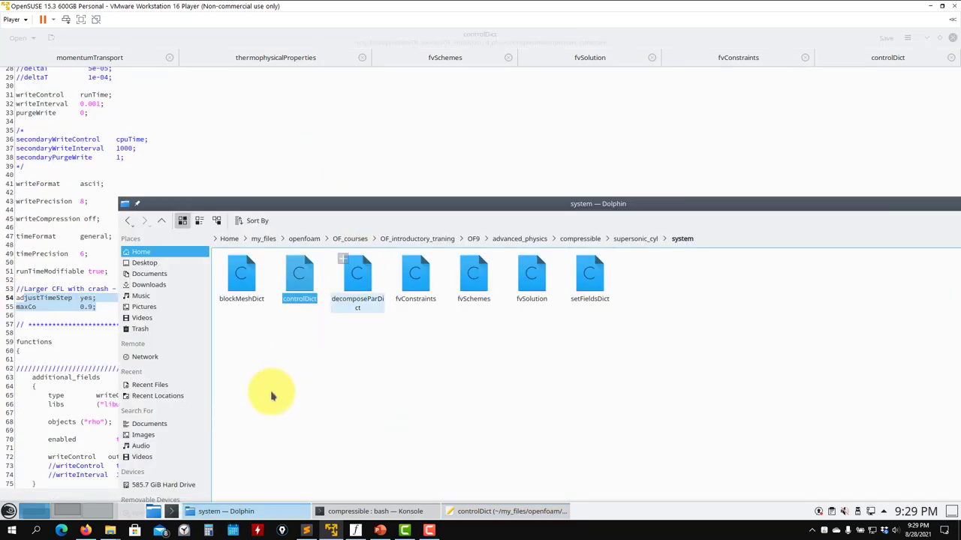
Open the supersonic_cyl case's 0_org folder and load its alphat file into gedit
click(166, 222)
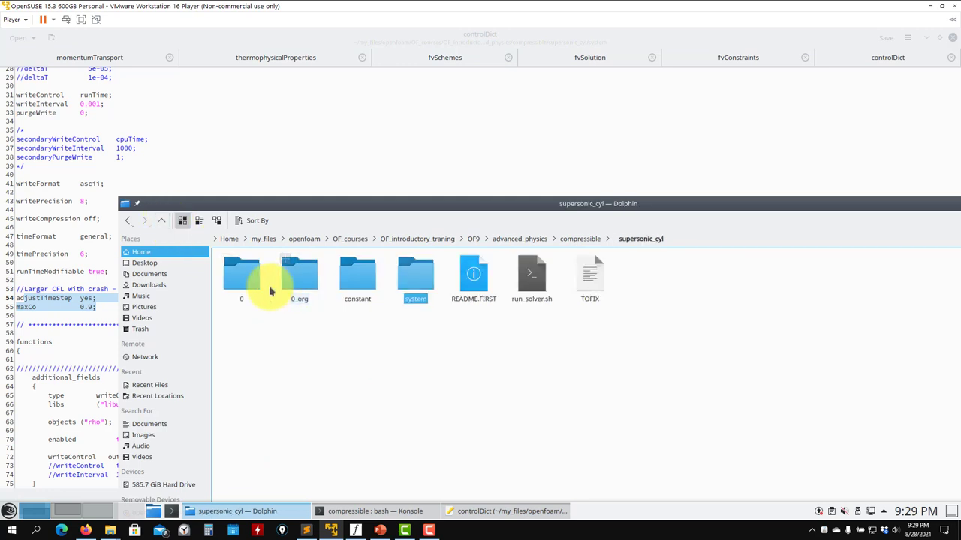
double_click(299, 279)
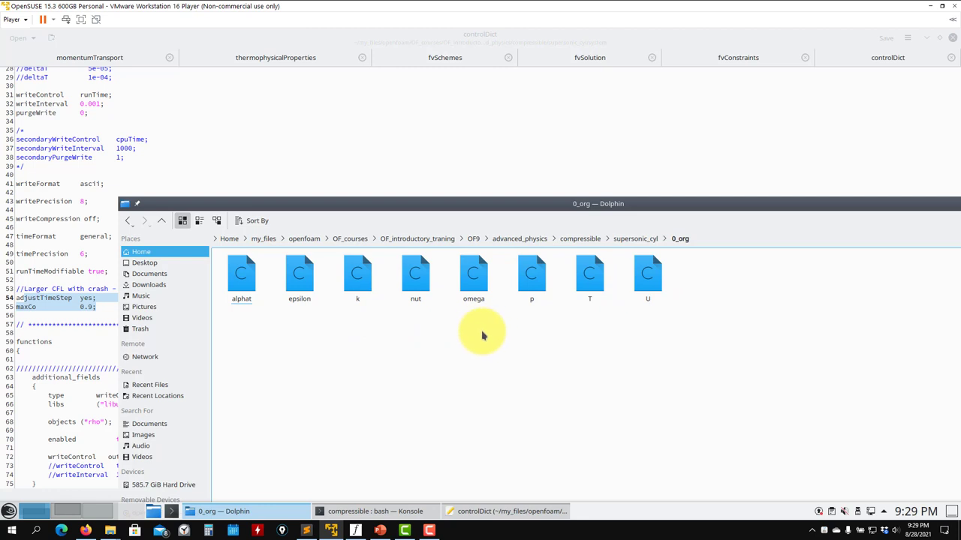
drag(483, 336, 365, 275)
drag(240, 278, 273, 136)
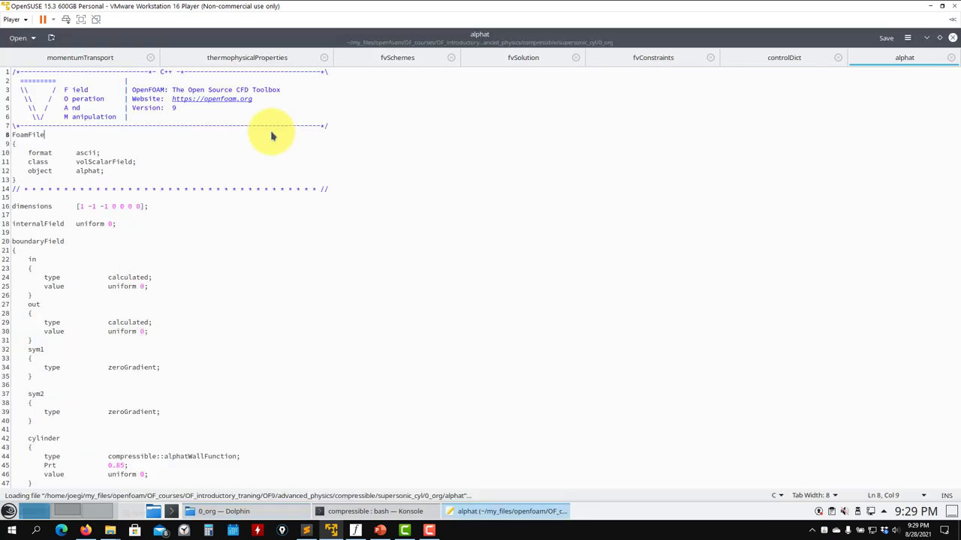
Highlight alphat's cylinder boundary settings on lines 44–46 and the full cylinder block
scroll(326, 348, down, 5)
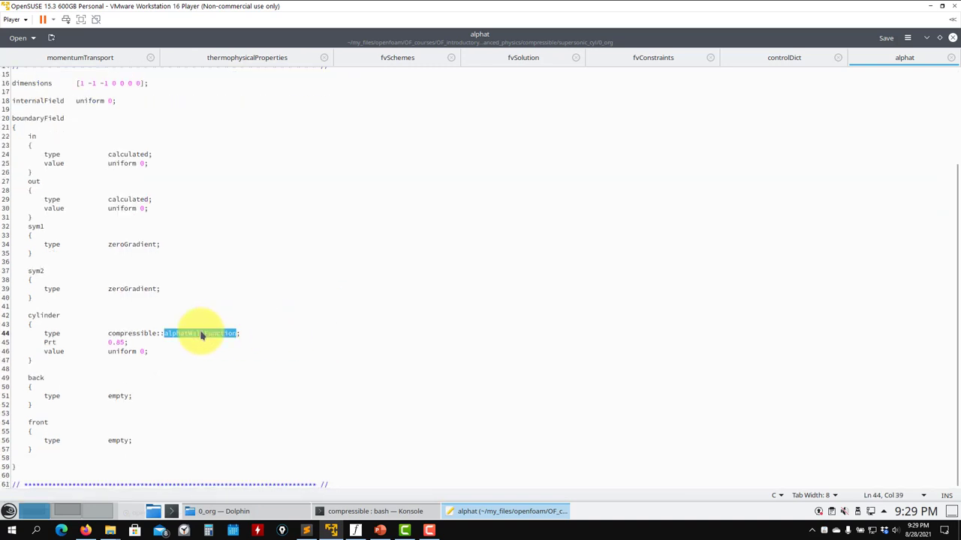
drag(148, 350, 4, 342)
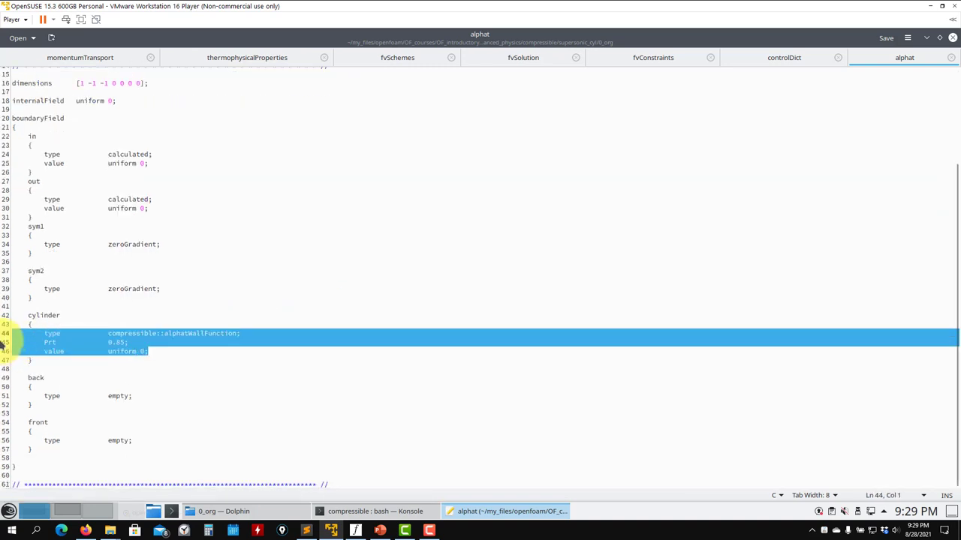
click(187, 340)
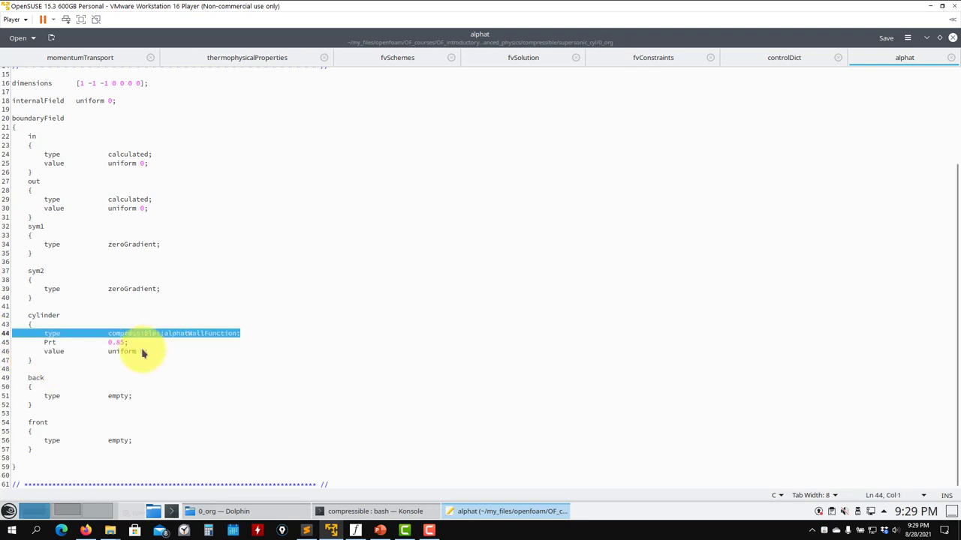
drag(32, 361, 25, 323)
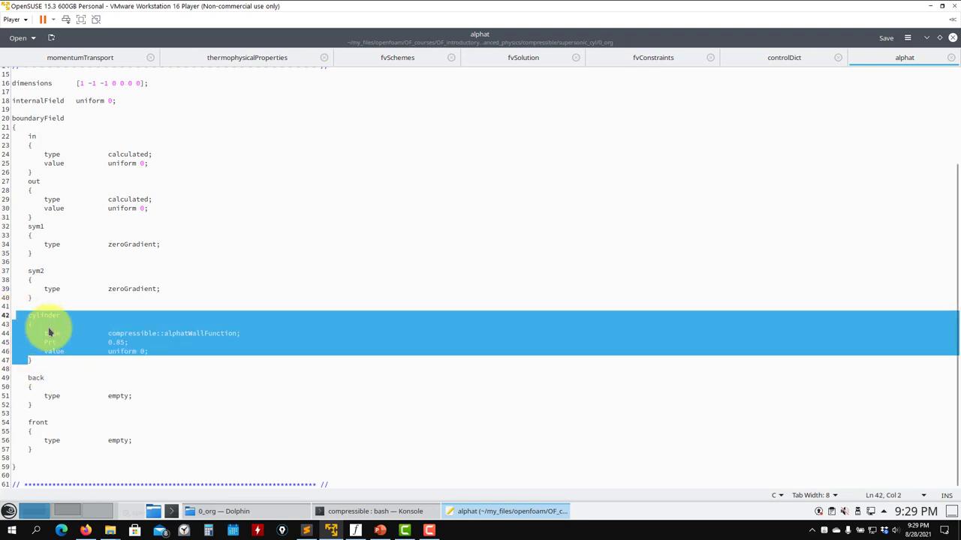
click(127, 290)
Highlight the in, out, sym1 and sym2 blocks and zeroGradient, then return to 0_org
drag(91, 299, 10, 146)
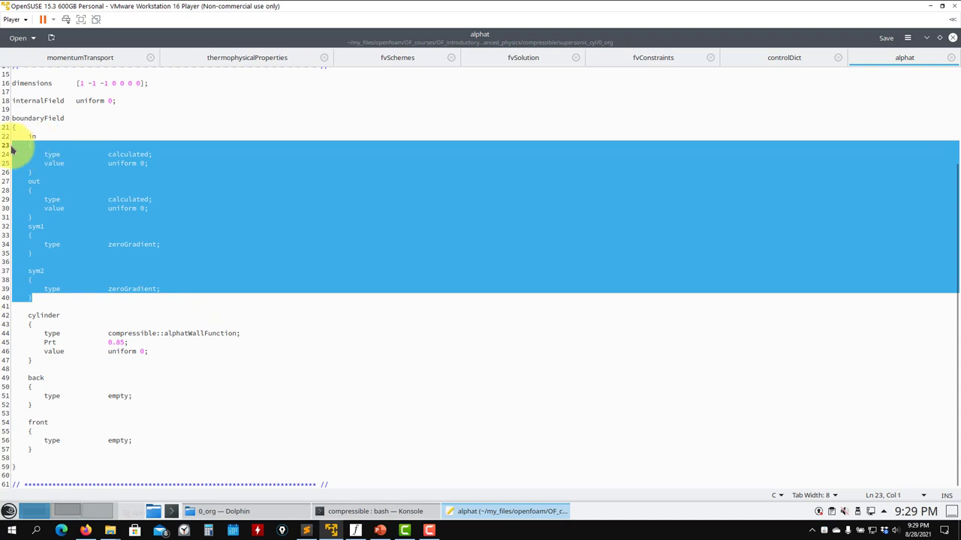
click(135, 207)
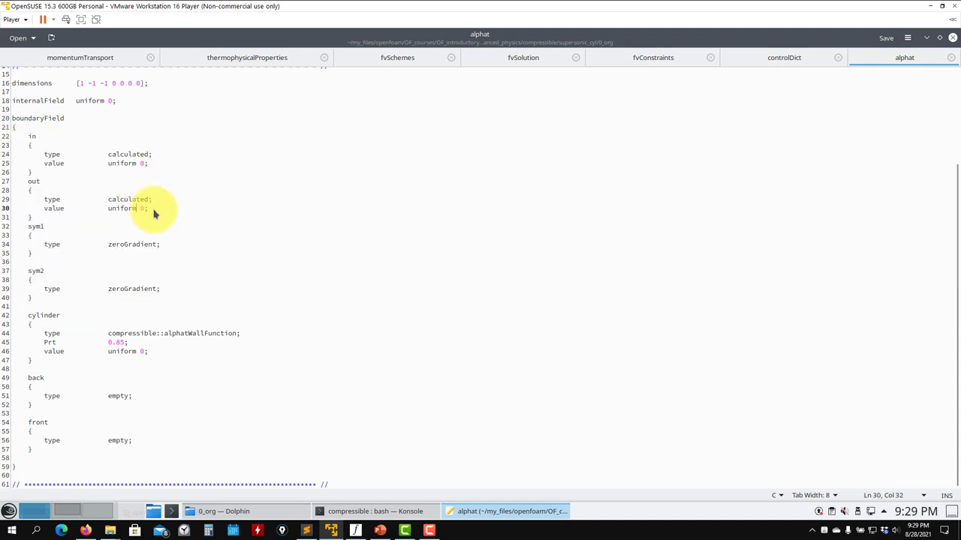
drag(154, 209, 28, 146)
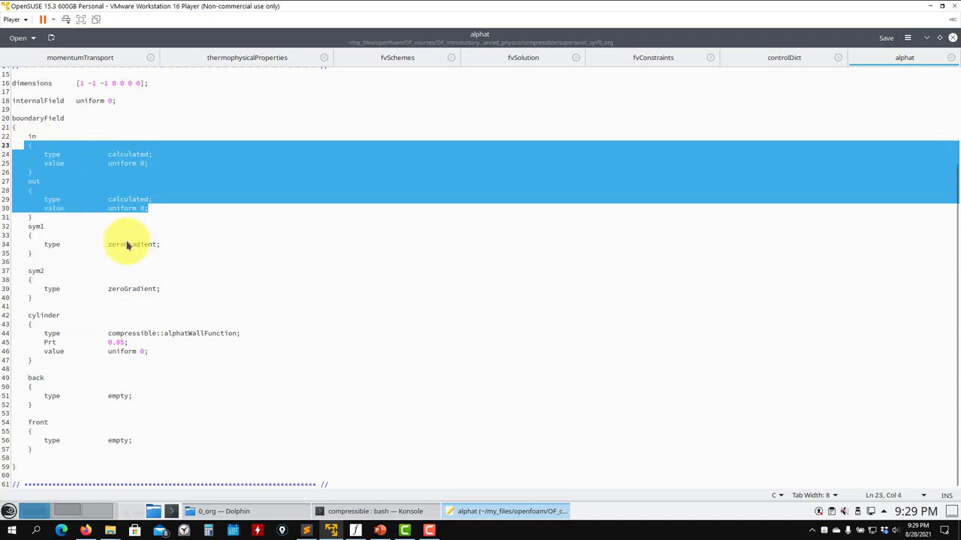
double_click(127, 245)
click(127, 457)
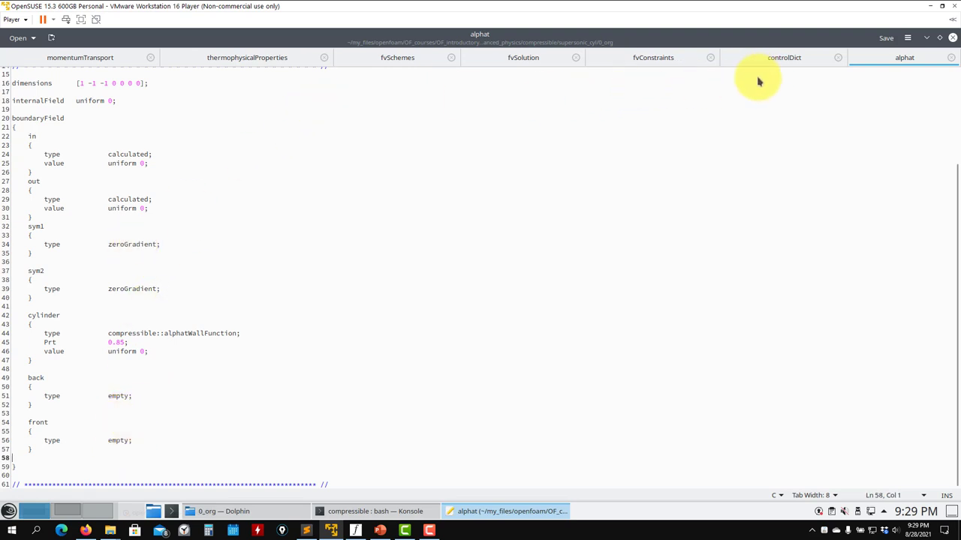
click(269, 511)
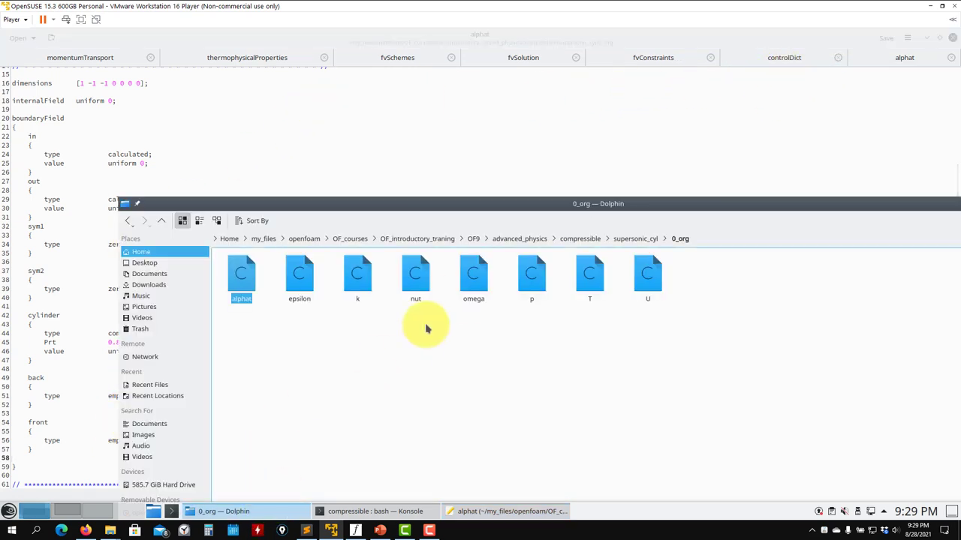
Open the U file in gedit and mark its supersonicFreestream inlet type on line 41
drag(652, 277, 442, 126)
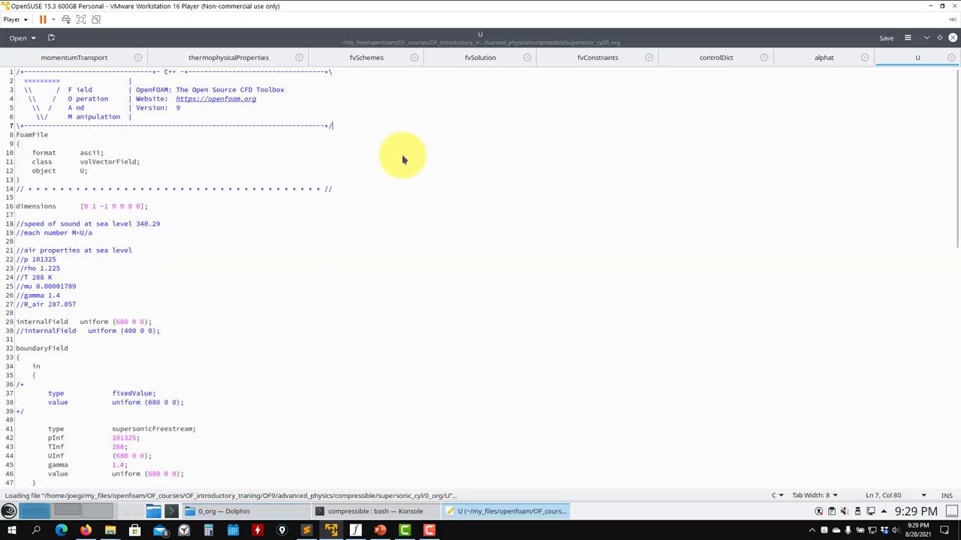
scroll(275, 275, down, 20)
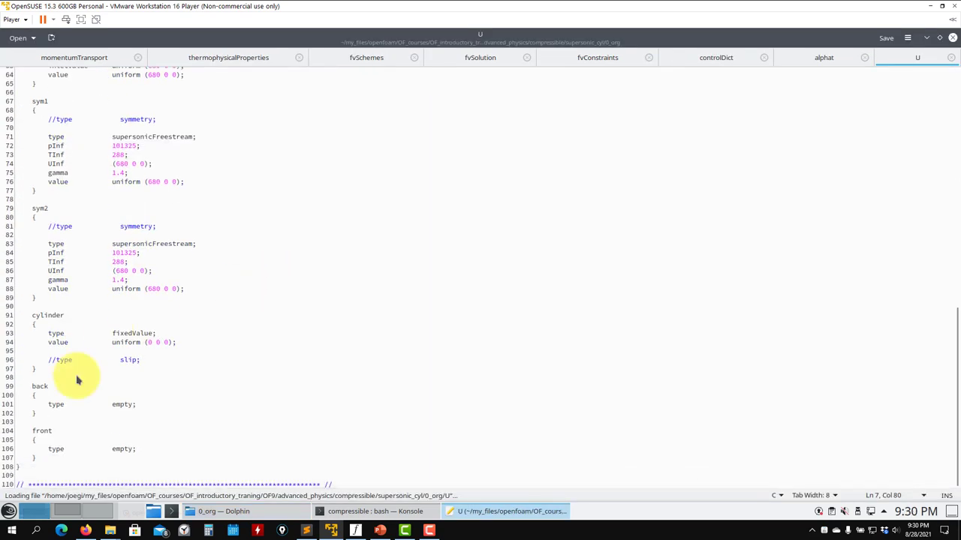
scroll(118, 425, up, 13)
scroll(118, 425, up, 2)
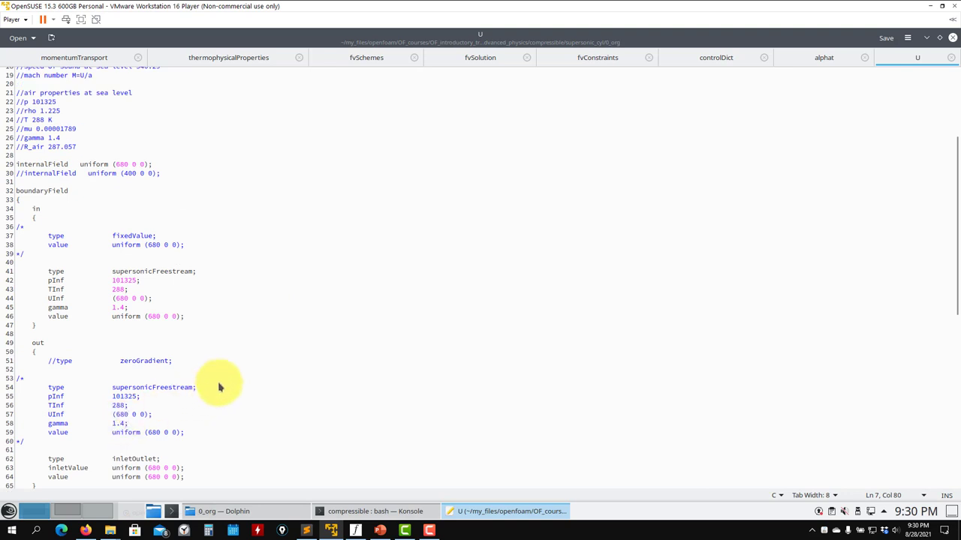
scroll(240, 257, up, 6)
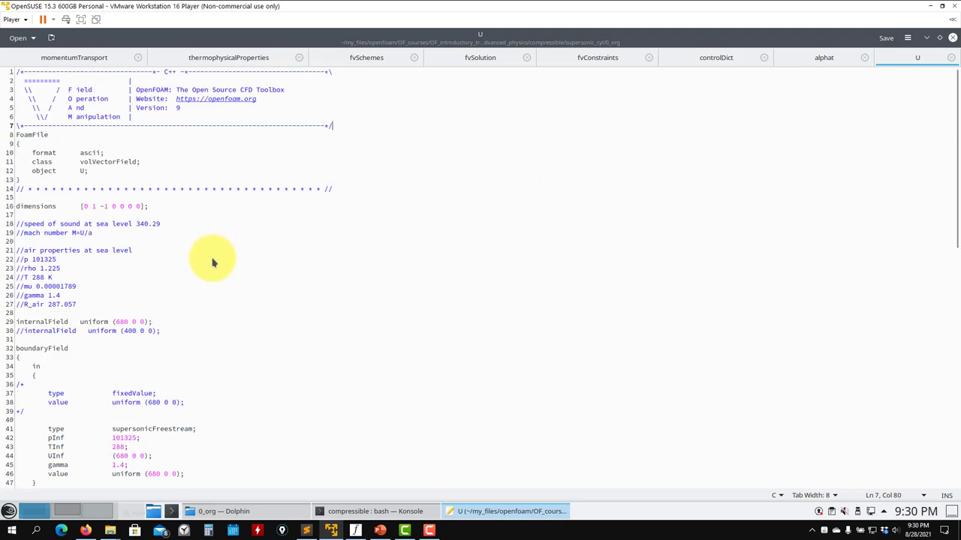
scroll(213, 262, down, 7)
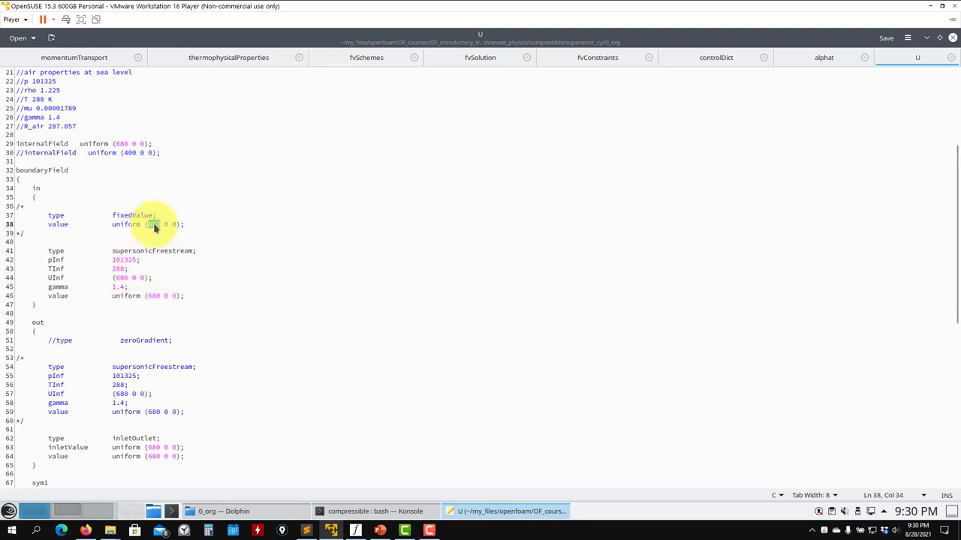
click(135, 255)
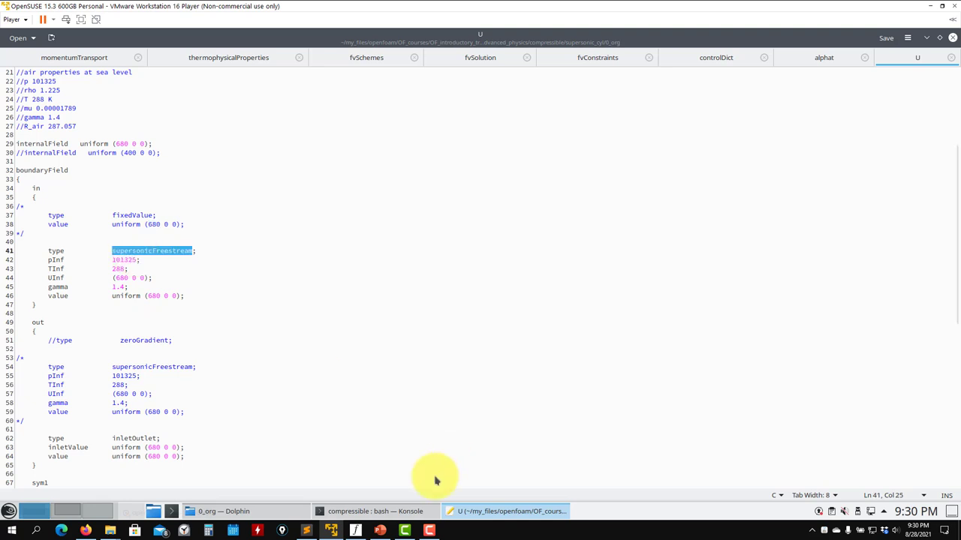
click(390, 511)
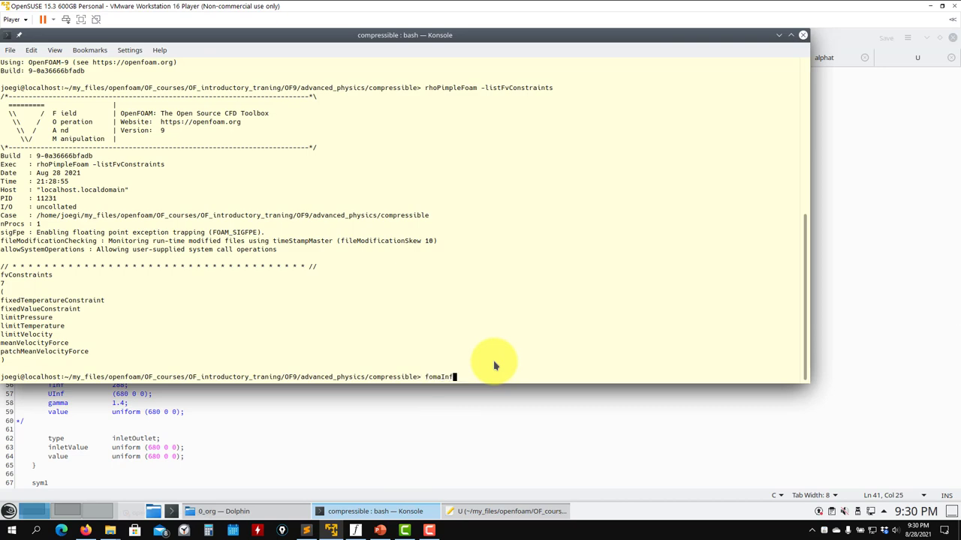
Copy supersonicFreestream from the U file and look it up with foamInfo in Konsole
drag(275, 33, 604, 71)
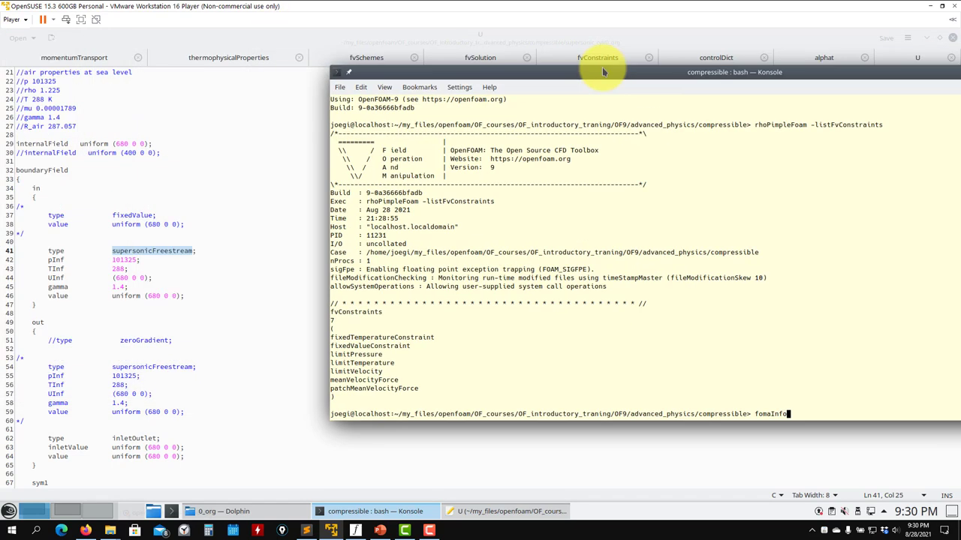
right_click(175, 256)
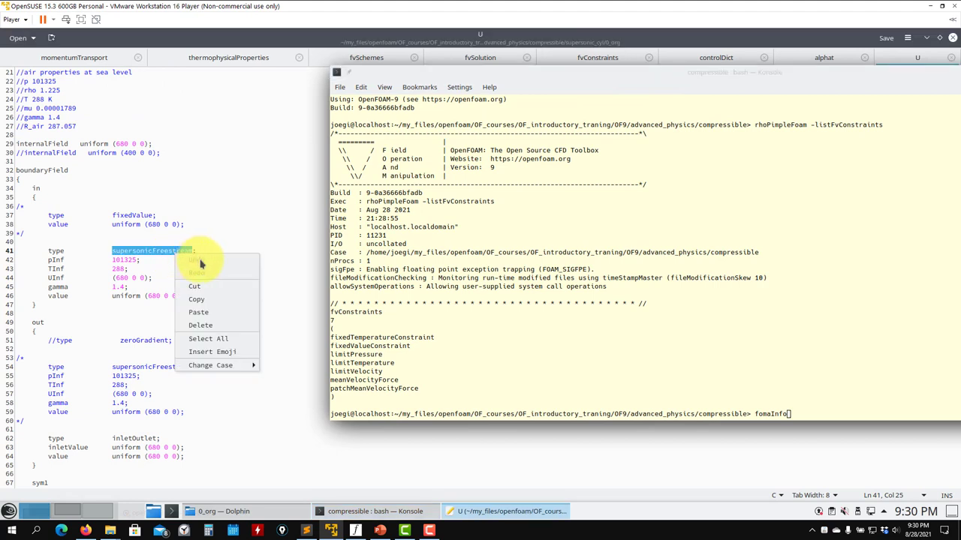
click(217, 299)
click(776, 350)
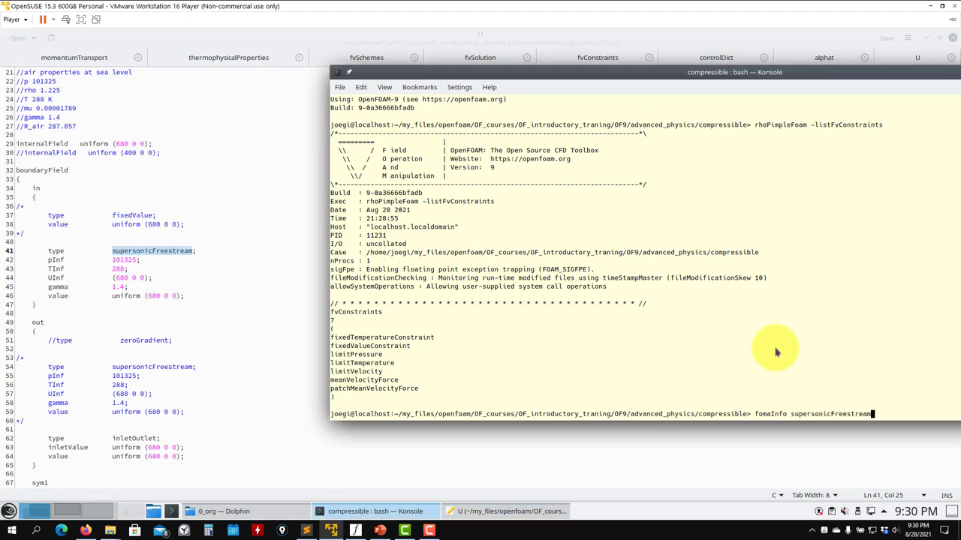
key(Return)
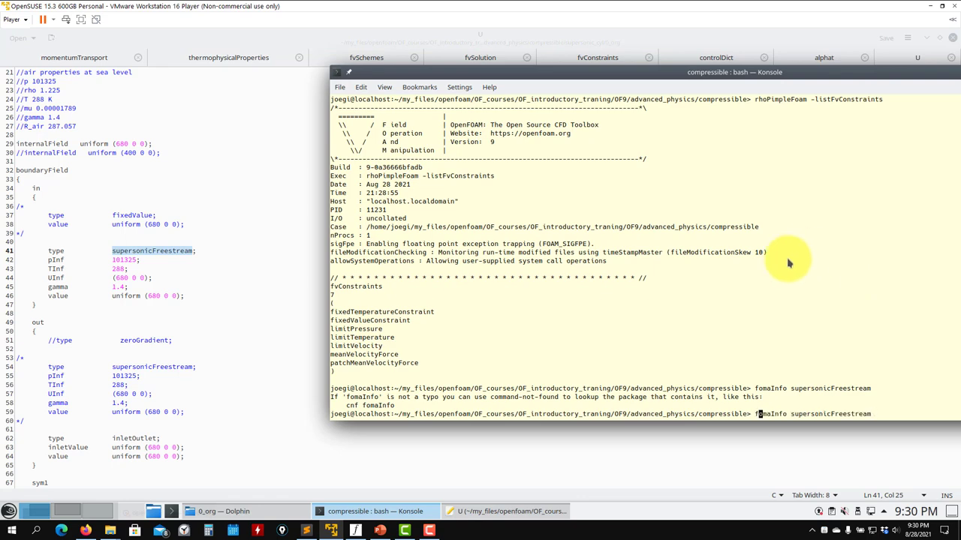
text(m)
key(Return)
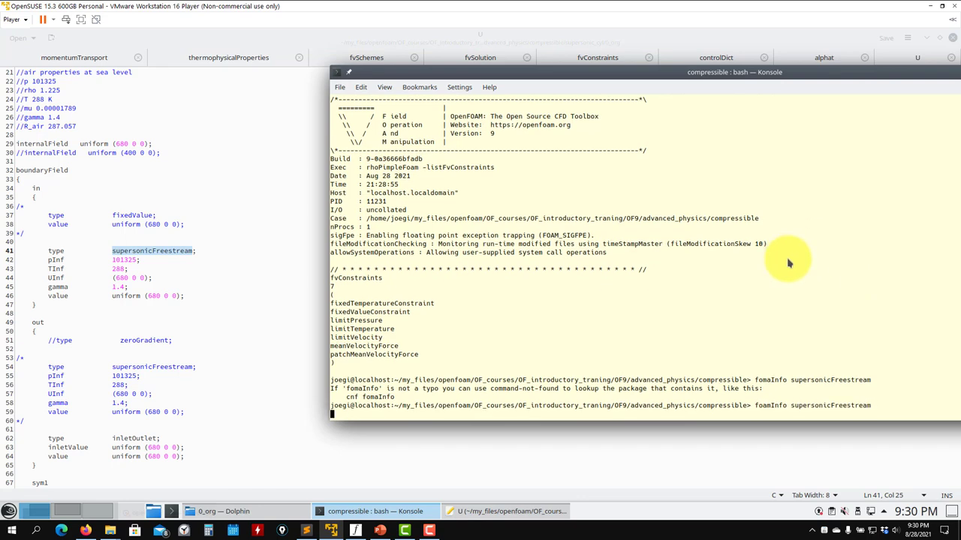
Read the foamInfo output listing UInf, pInf, TInf and gamma, then scroll U to sym1/sym2
drag(774, 79, 558, 86)
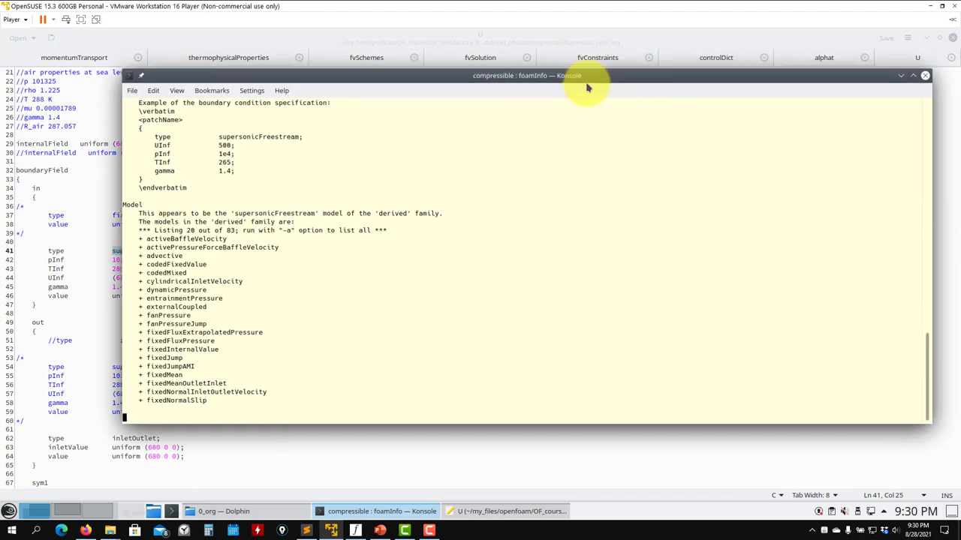
scroll(379, 329, up, 9)
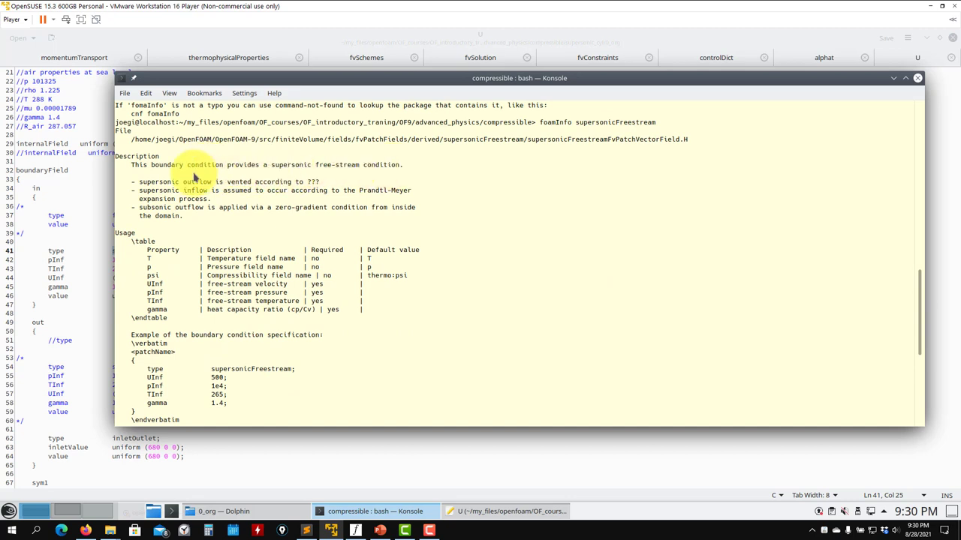
drag(140, 187, 352, 224)
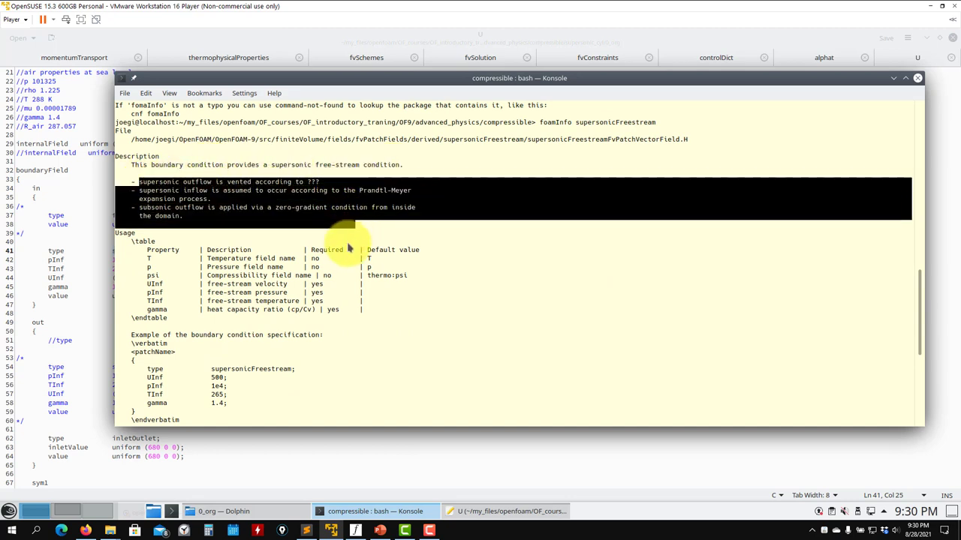
scroll(347, 256, down, 1)
scroll(347, 256, down, 8)
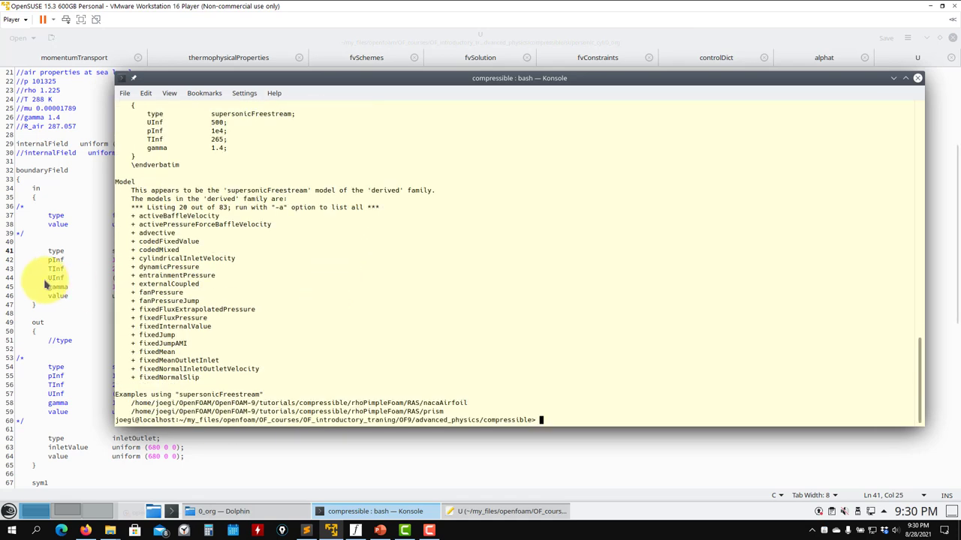
click(45, 283)
scroll(45, 283, down, 13)
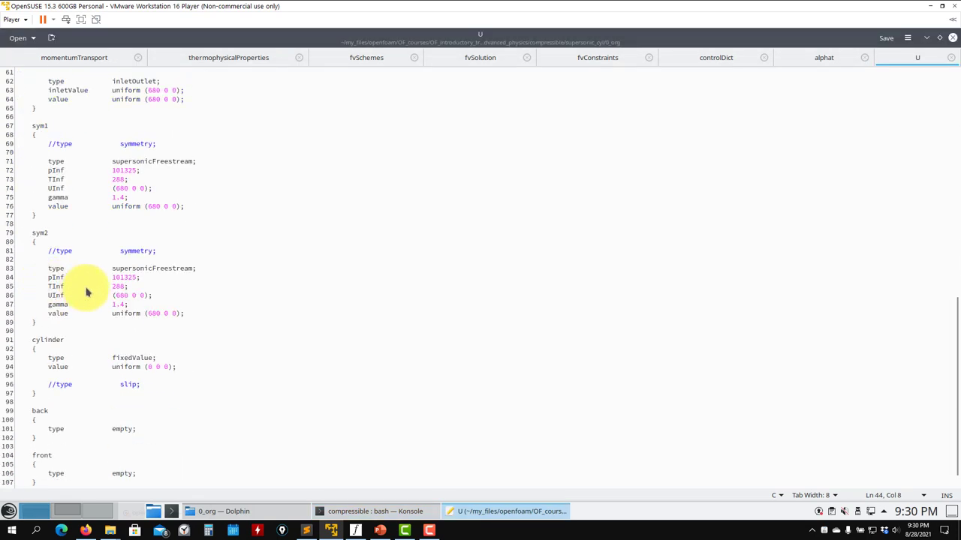
Open the T file in gedit and review its inletOutlet uniform 288 and zeroGradient cylinder patches
click(268, 512)
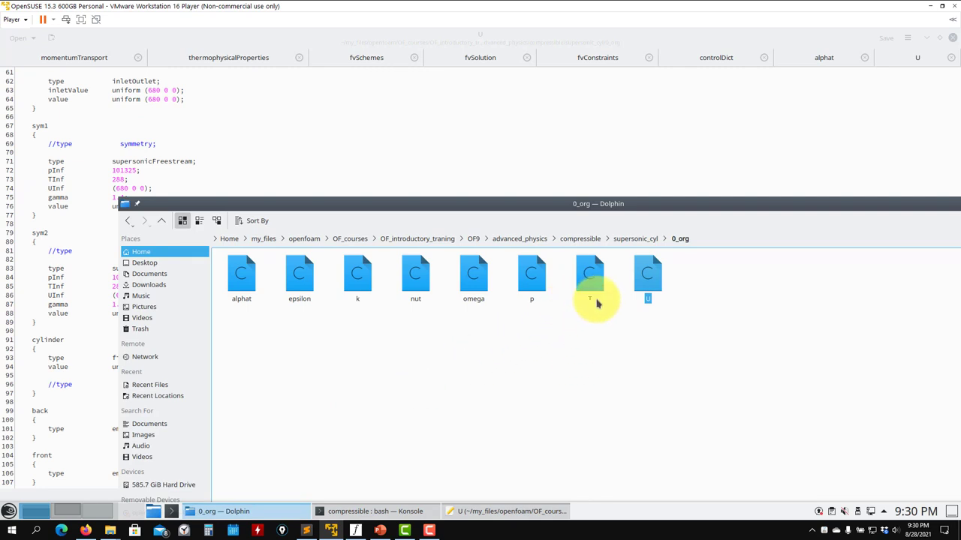
drag(597, 302, 562, 160)
scroll(124, 350, down, 8)
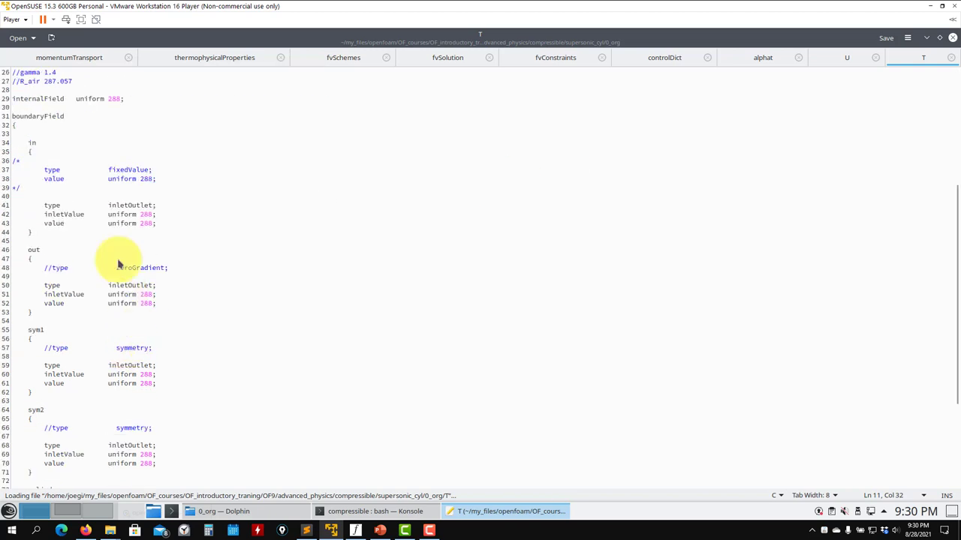
scroll(87, 181, down, 7)
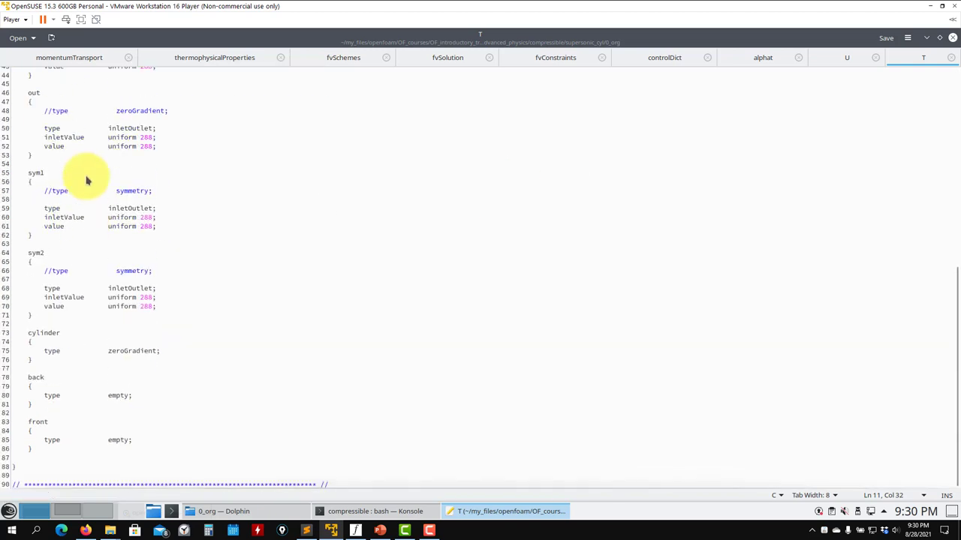
scroll(86, 180, up, 7)
click(257, 515)
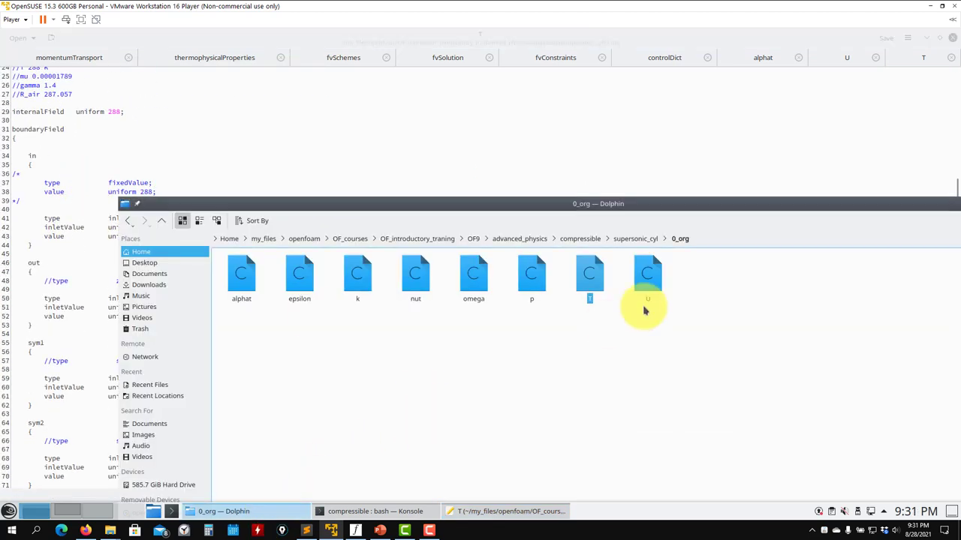
Open the p pressure file in a new gedit tab and scroll through its boundaries
drag(533, 284, 531, 259)
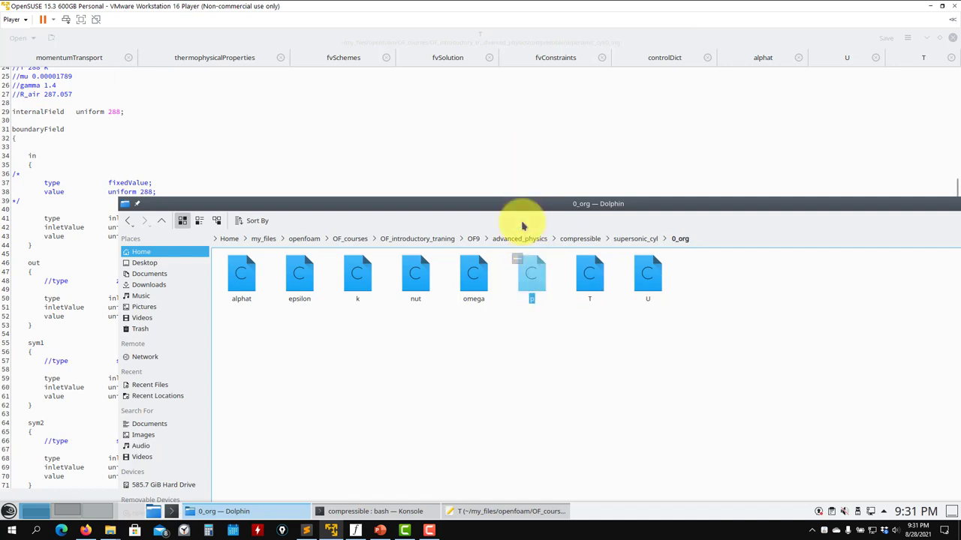
drag(524, 226, 476, 142)
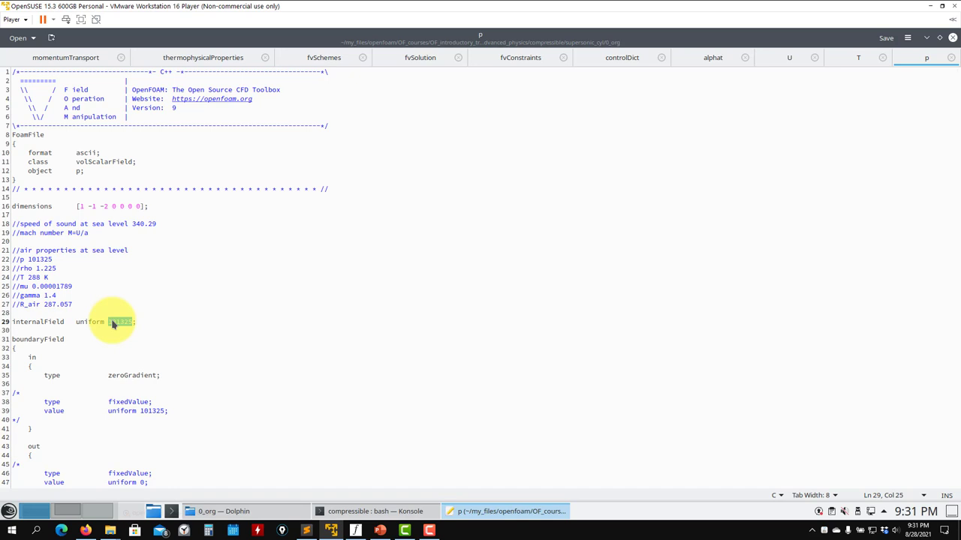
scroll(129, 330, down, 2)
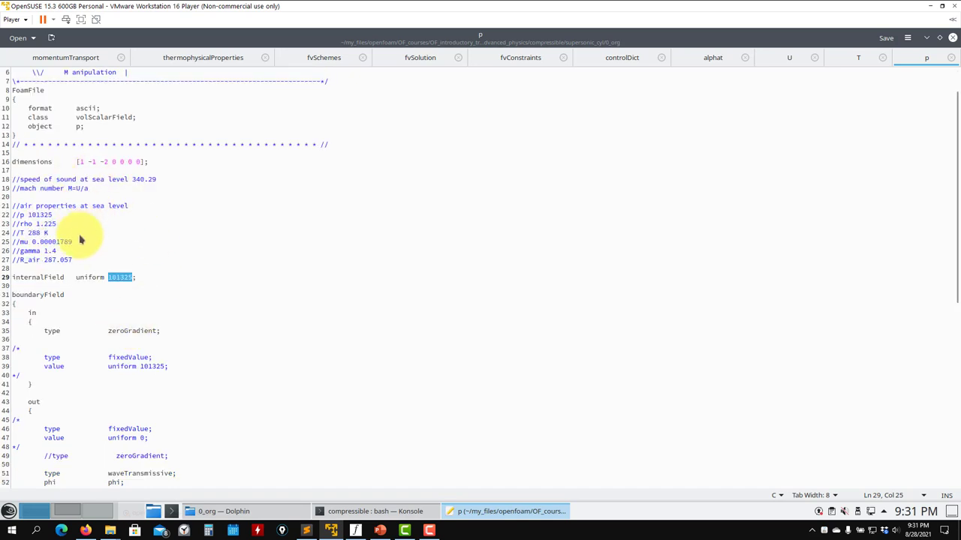
drag(88, 259, 40, 188)
scroll(149, 247, down, 10)
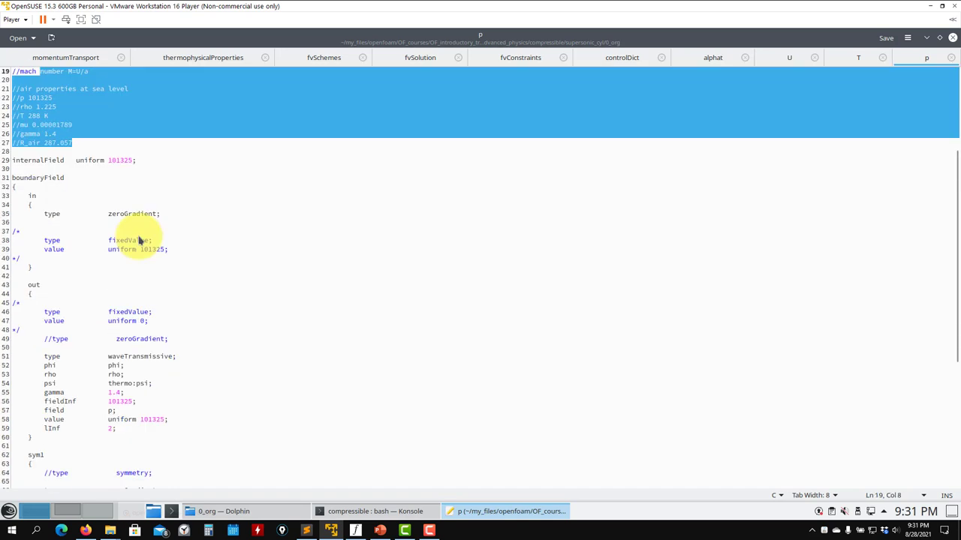
scroll(150, 271, down, 2)
scroll(251, 360, up, 14)
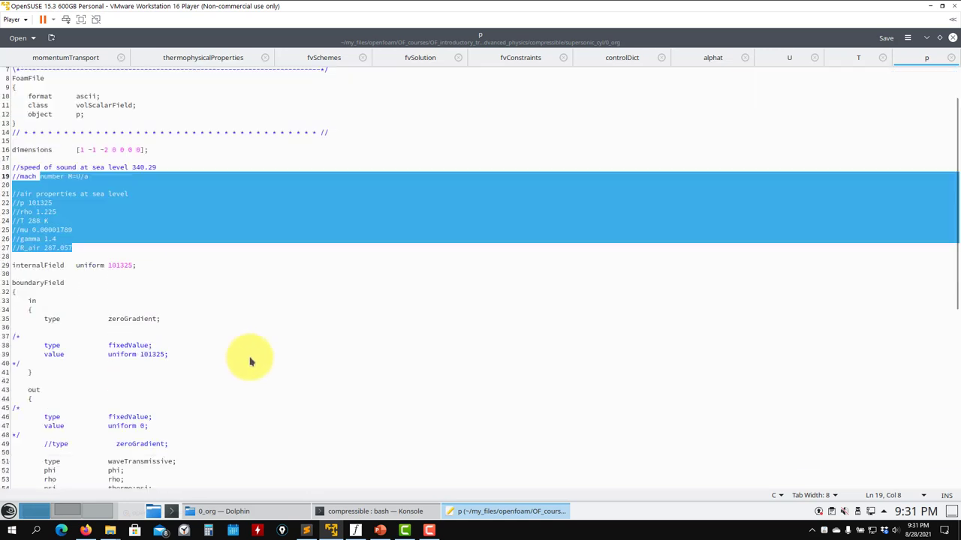
Open k, nut and omega together and mark k's kqRWallFunction on the cylinder
click(262, 509)
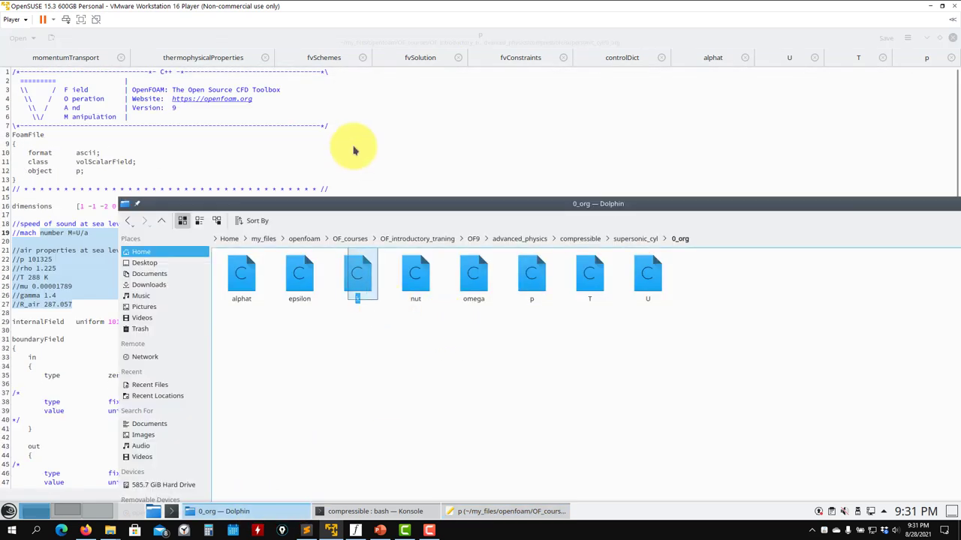
drag(491, 350, 290, 114)
scroll(187, 361, down, 5)
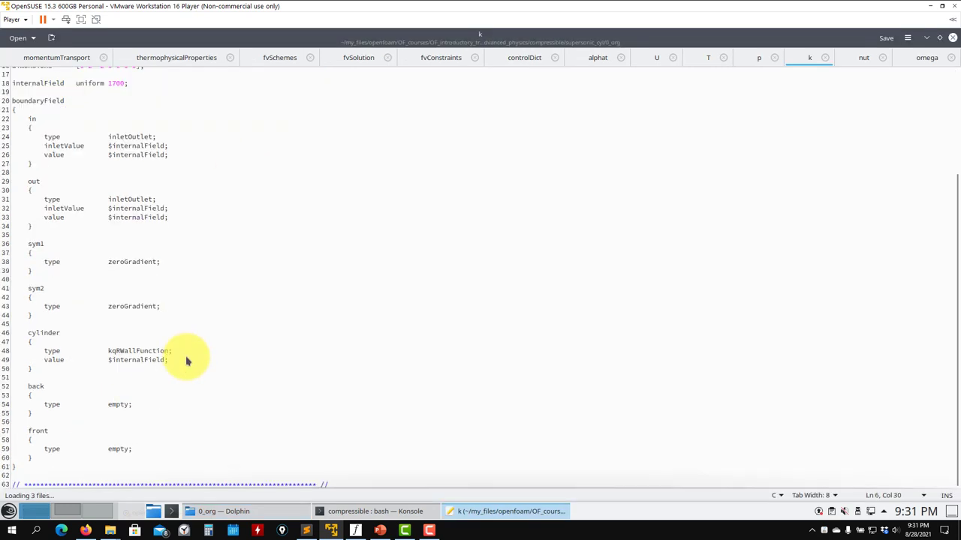
double_click(154, 351)
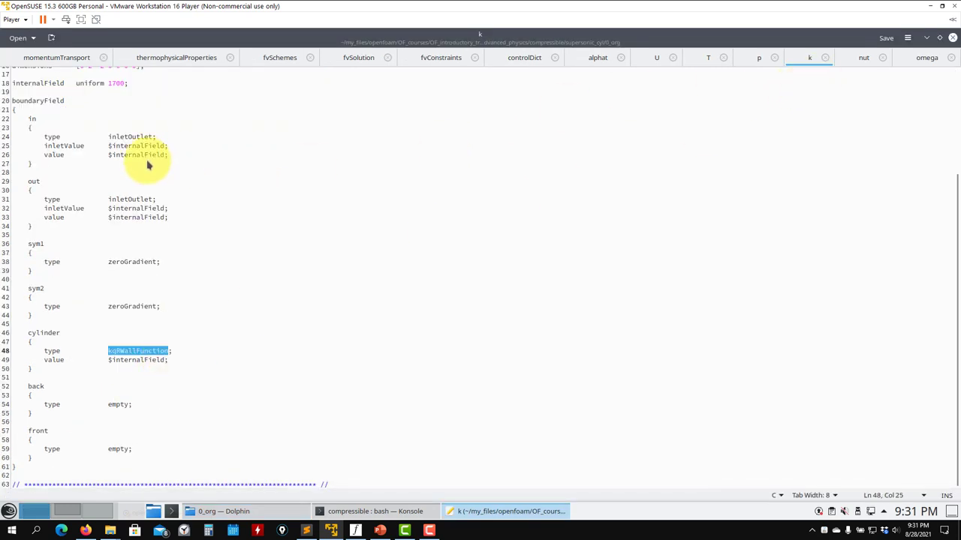
scroll(122, 122, up, 2)
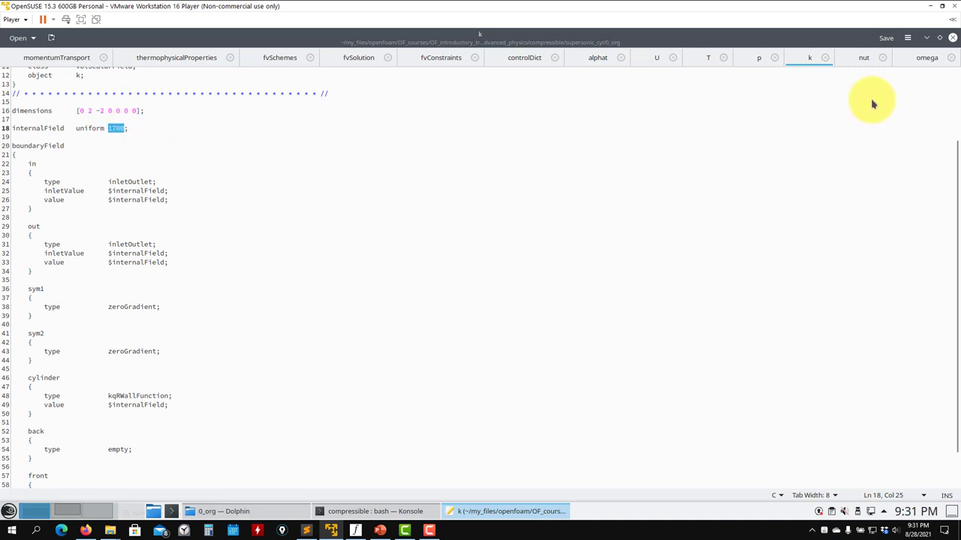
Close gedit, permanently empty the desktop Trash, and move Konsole up and left
click(951, 38)
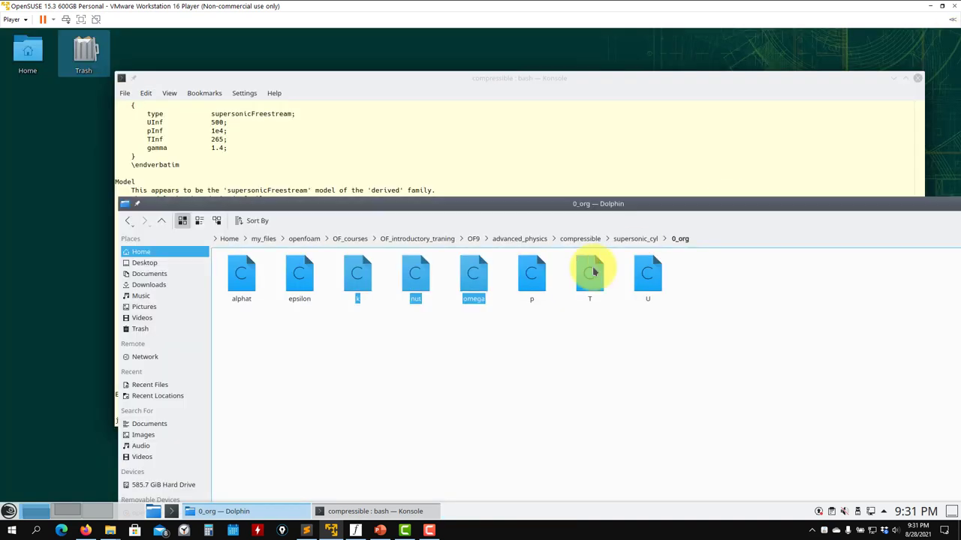
right_click(85, 63)
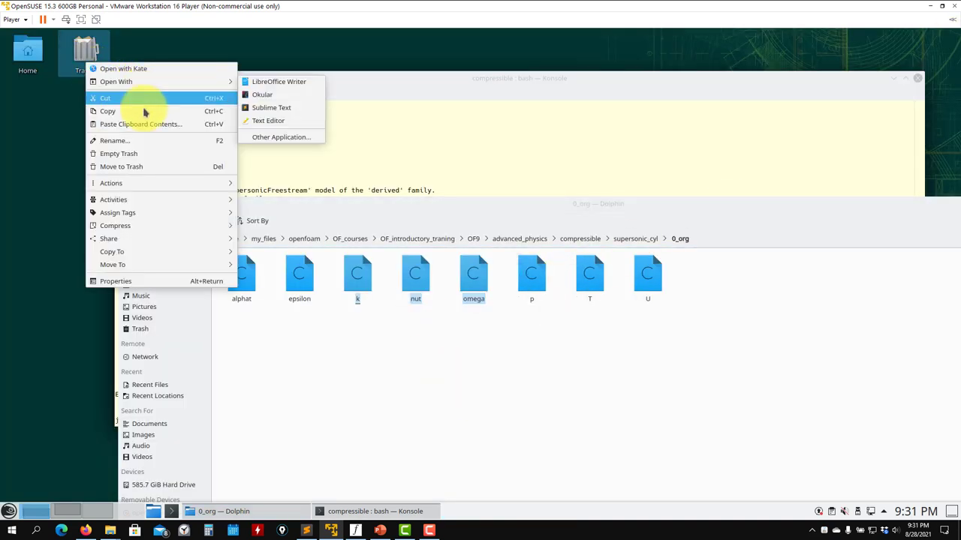
click(158, 155)
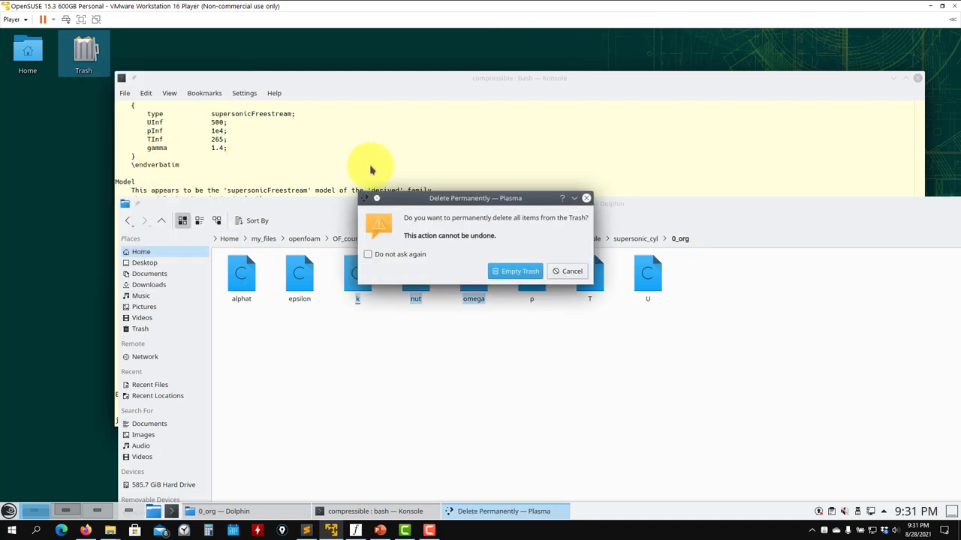
click(501, 271)
drag(515, 82, 404, 37)
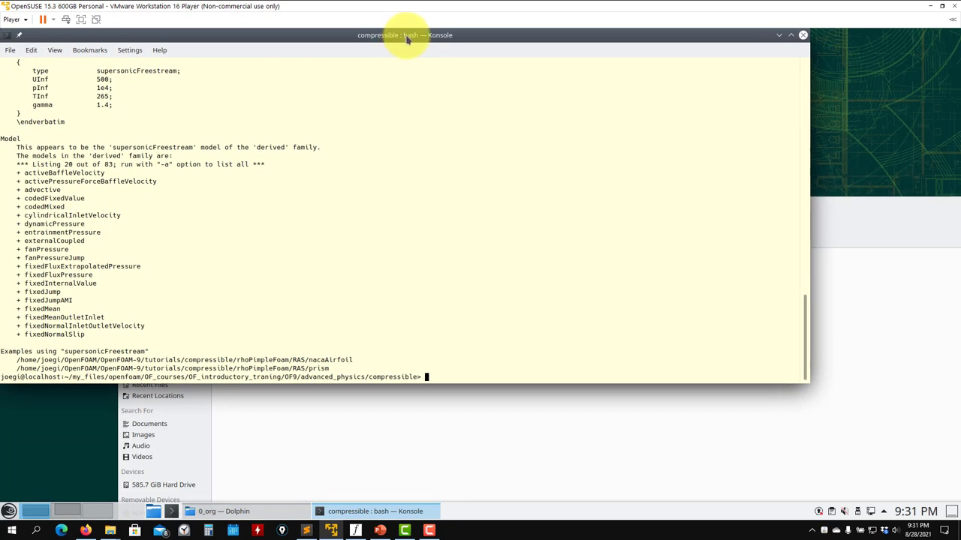
Change into supersonic_cyl, list its contents, and start the solver with sh run_solver.sh
text(ls)
key(Return)
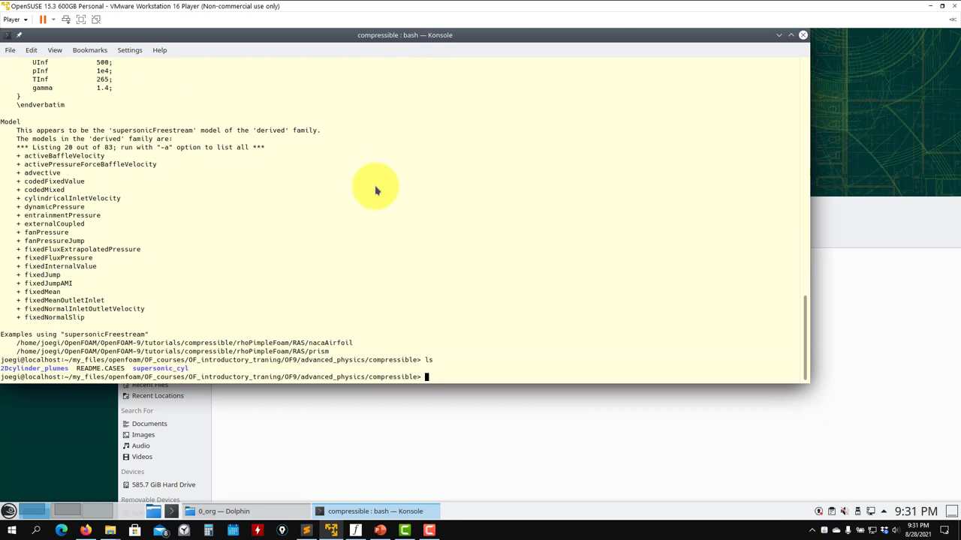
text(cd supersonic_cyl/)
key(Return)
text(ls)
key(Return)
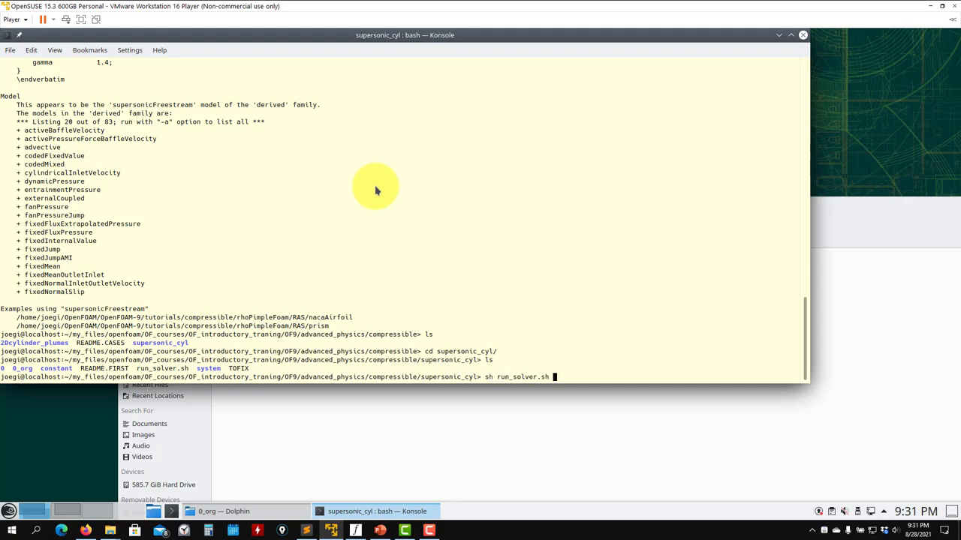
text(sh run_solver.sh)
key(Return)
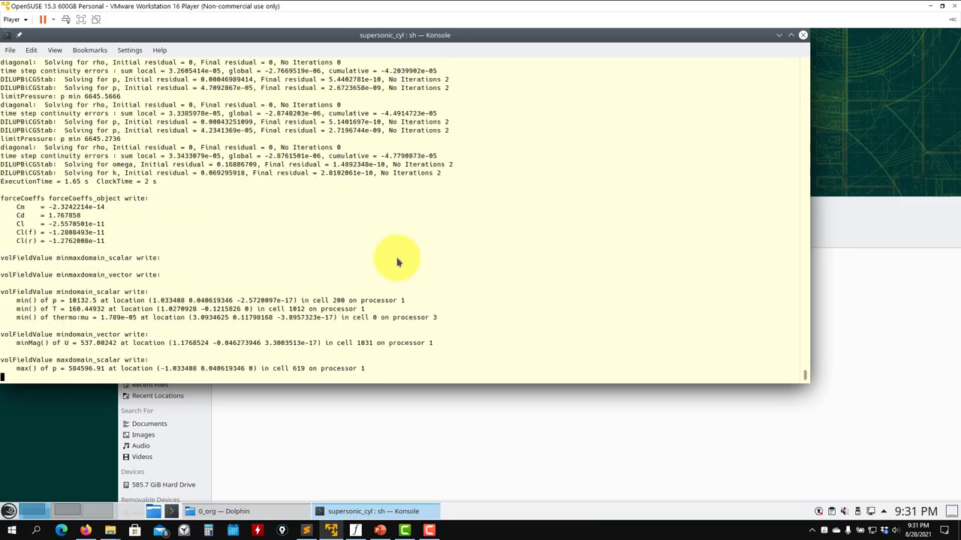
In a new Konsole tab, page through log.solver with more to the fvConstraints output
click(11, 50)
click(23, 77)
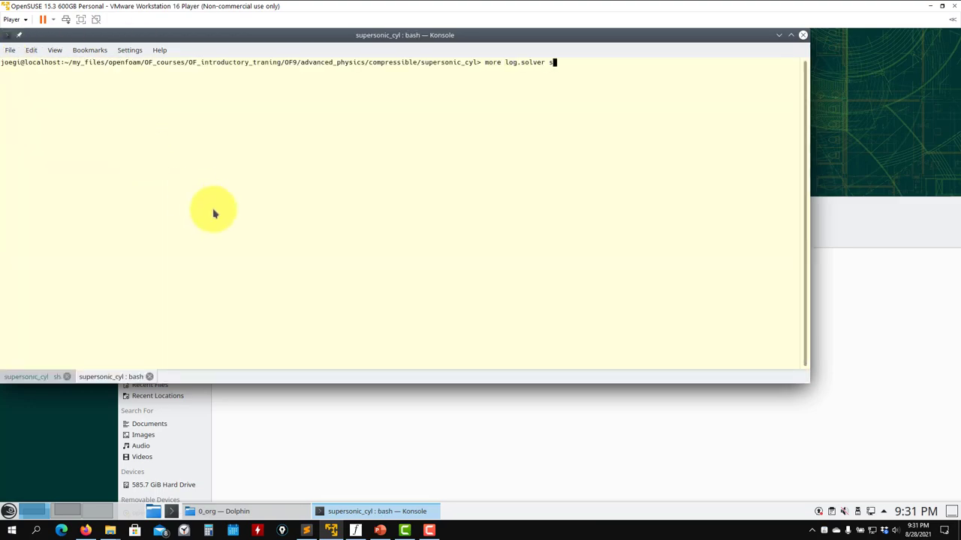
text(more log.solver s)
key(BackSpace)
key(Return)
key(space)
key(space)
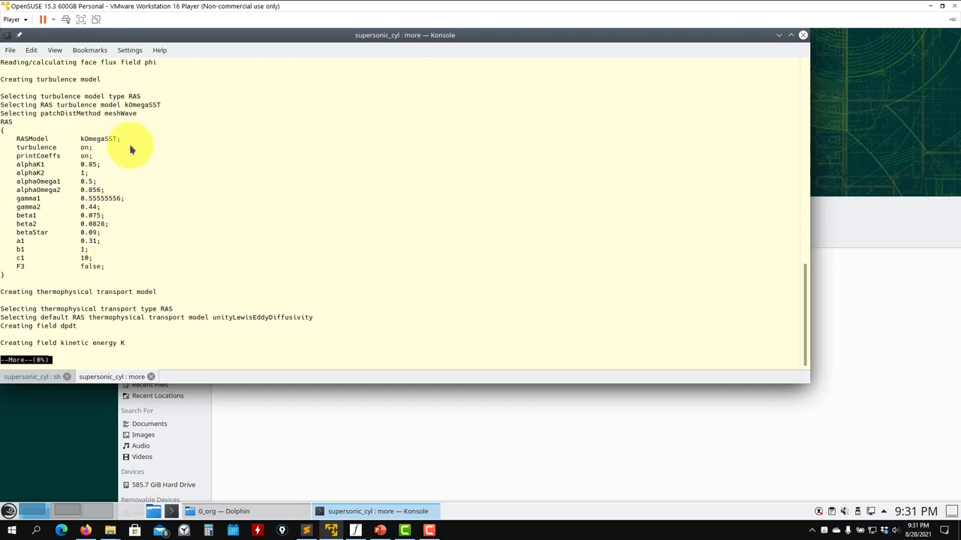
key(space)
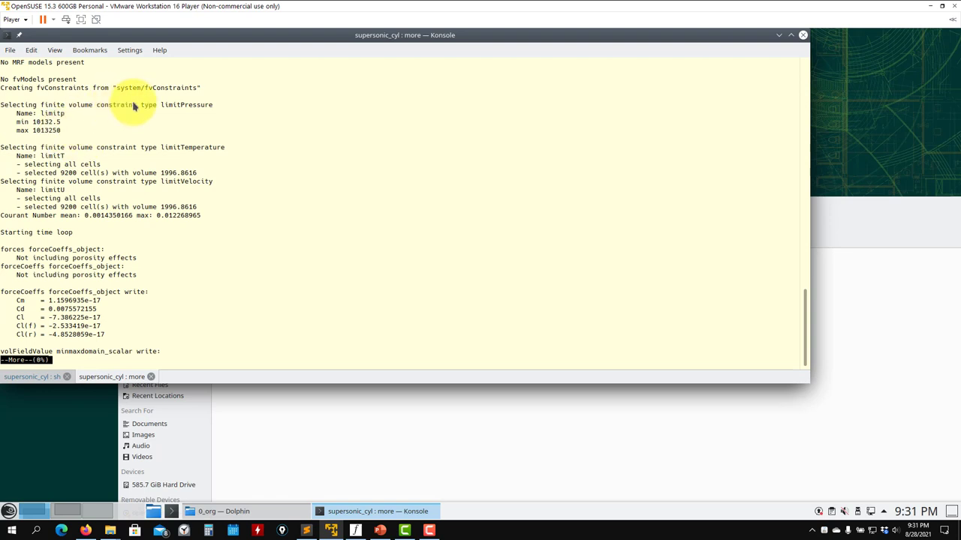
Highlight the fvConstraints creation line and the pressure, temperature and velocity limit lines
drag(210, 89, 13, 90)
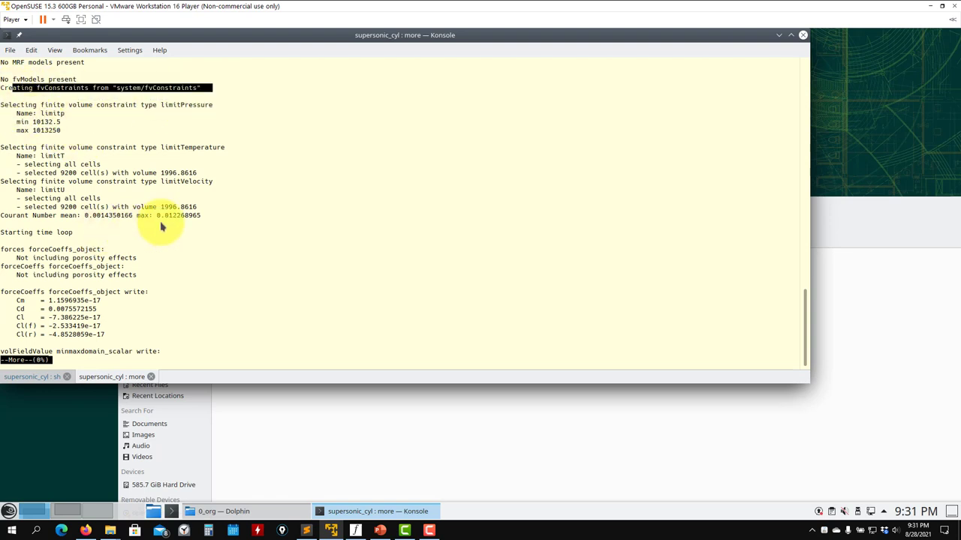
drag(228, 219, 30, 132)
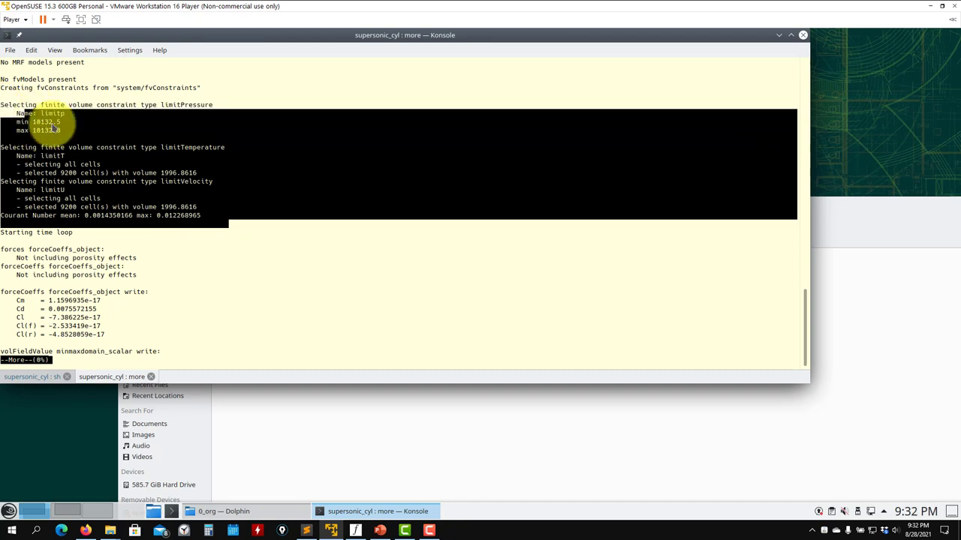
click(30, 132)
click(380, 531)
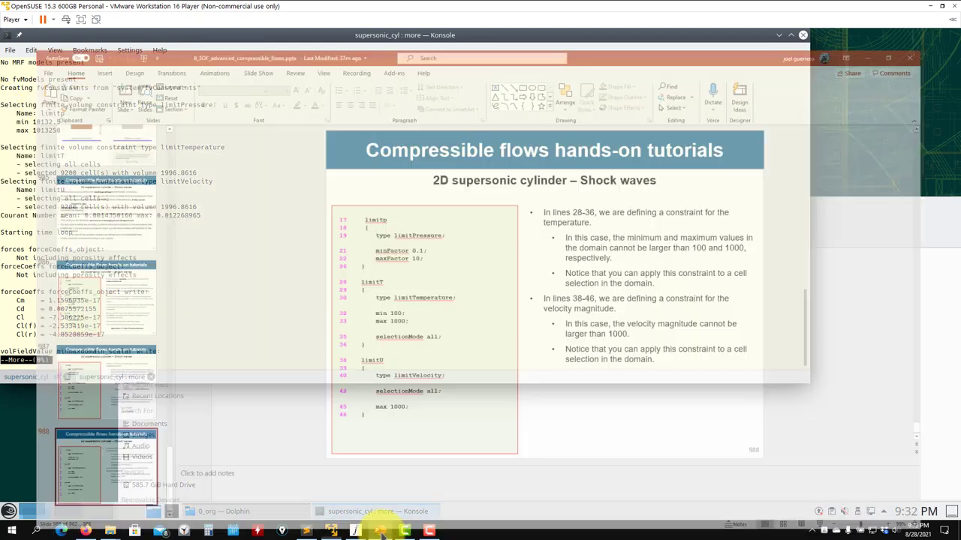
scroll(718, 264, up, 1)
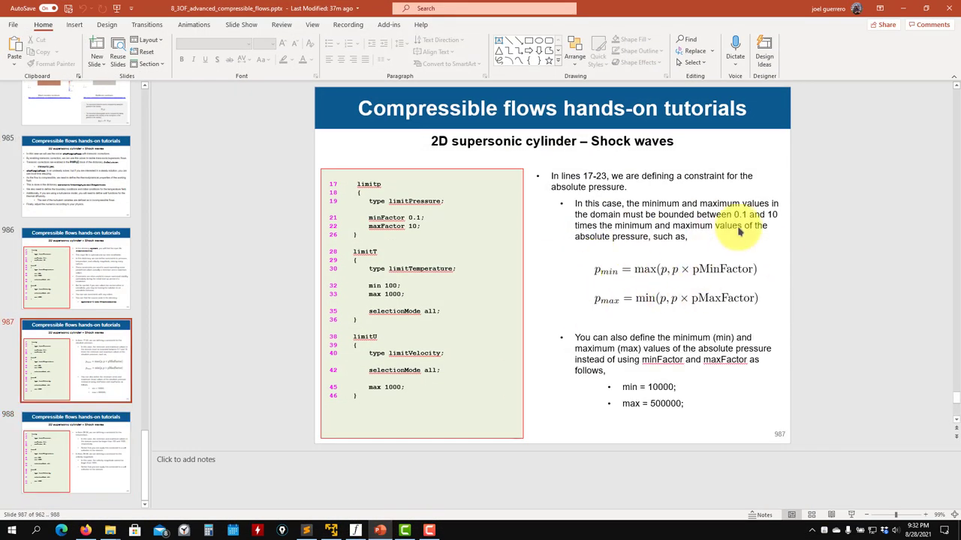
click(902, 9)
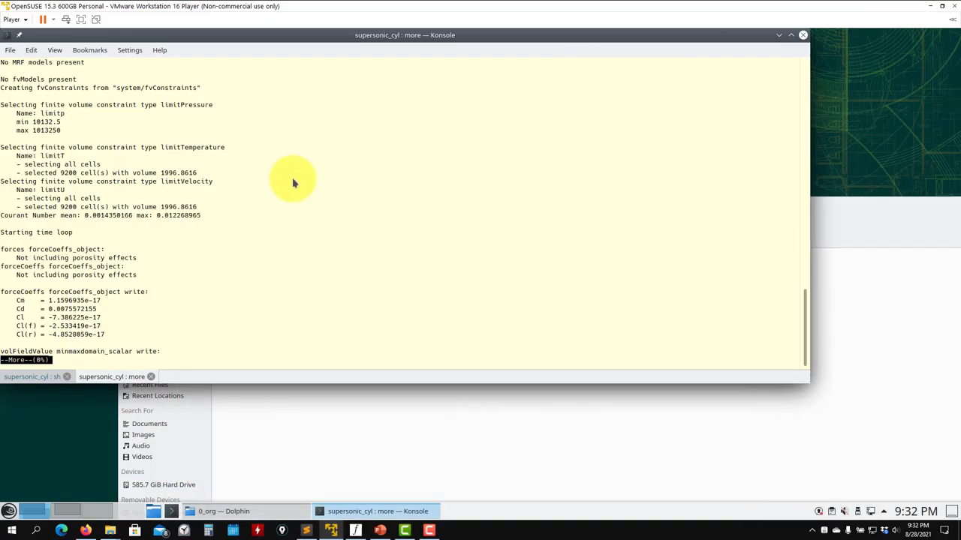
Quit the log pager and switch to the tab with the running solver output
key(space)
key(Return)
key(Return)
key(q)
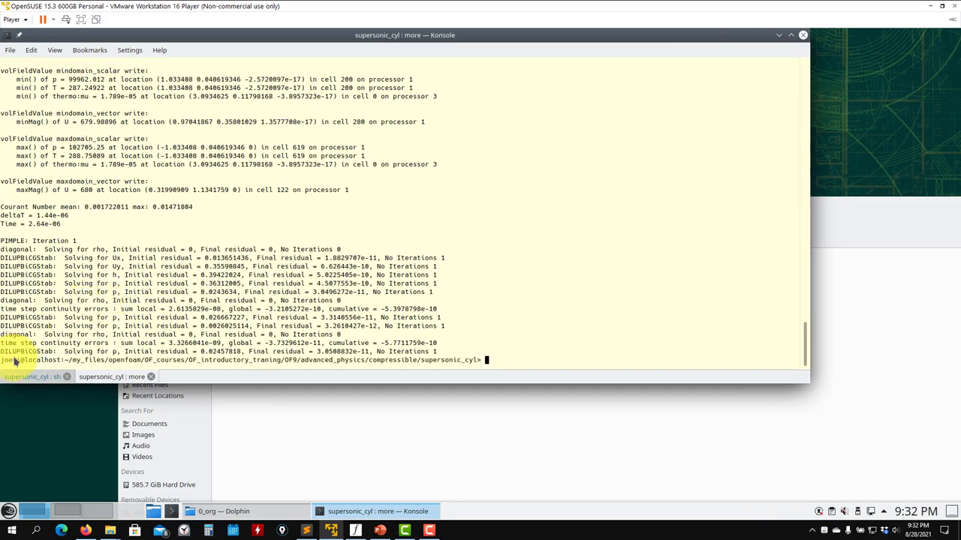
click(30, 376)
scroll(194, 259, up, 15)
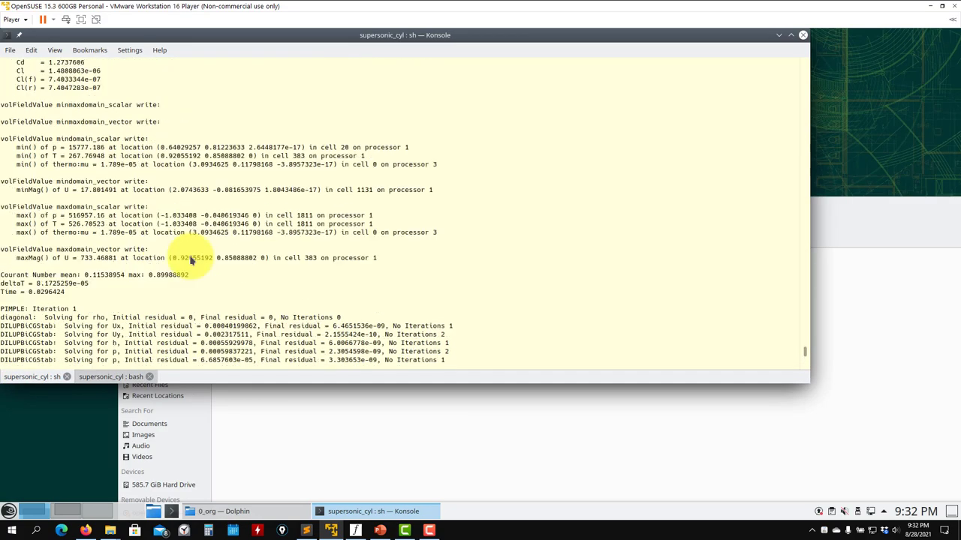
scroll(121, 141, down, 8)
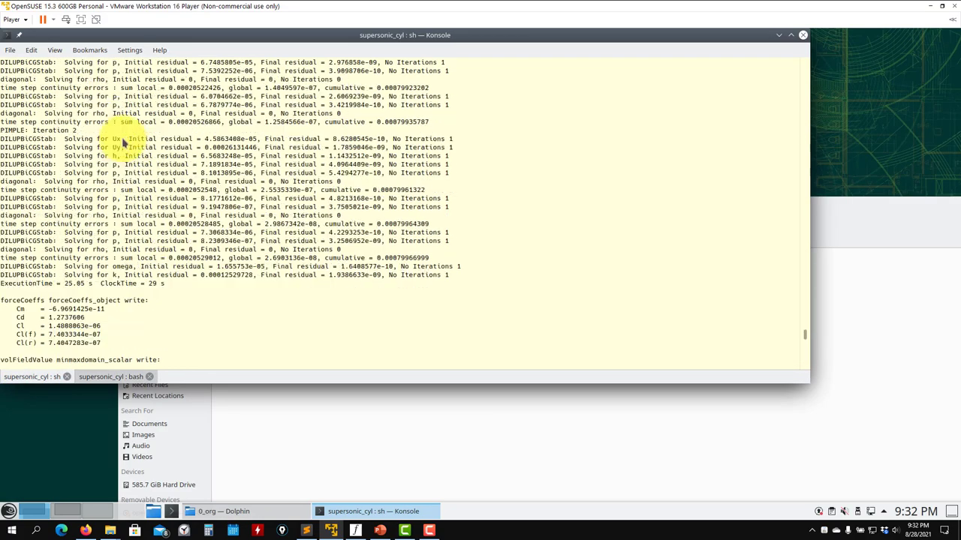
scroll(66, 144, down, 4)
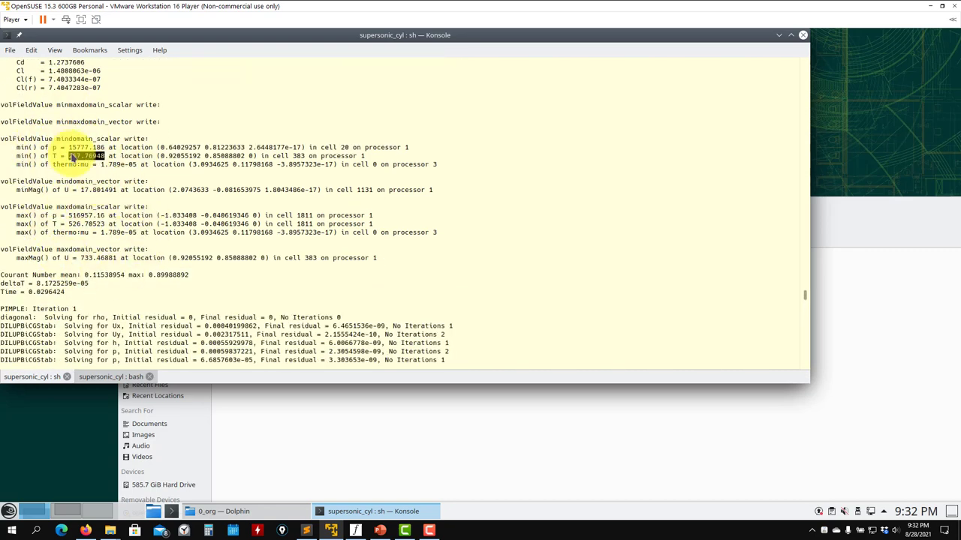
Highlight the minimum temperature 267.76948 and the maximum temperature and thermo:mu lines
triple_click(73, 156)
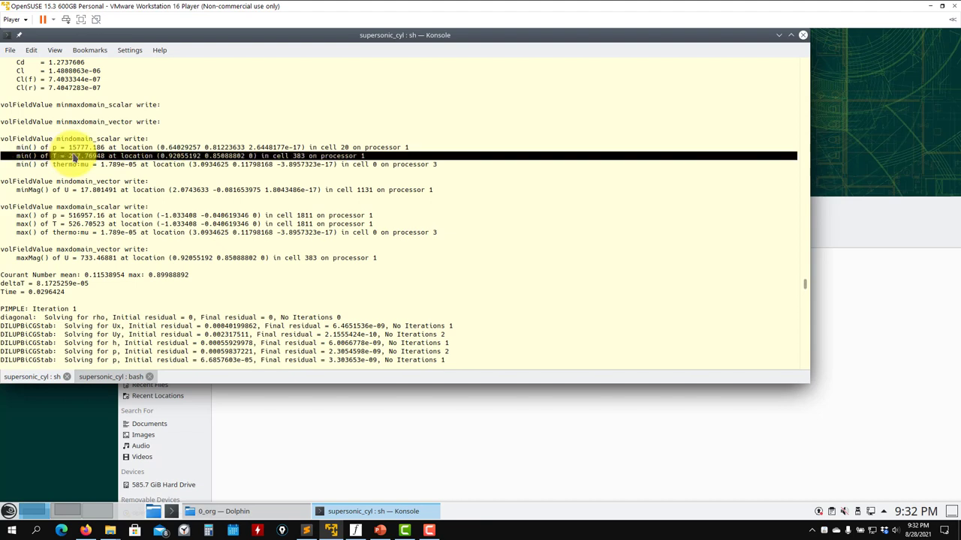
double_click(73, 156)
click(73, 156)
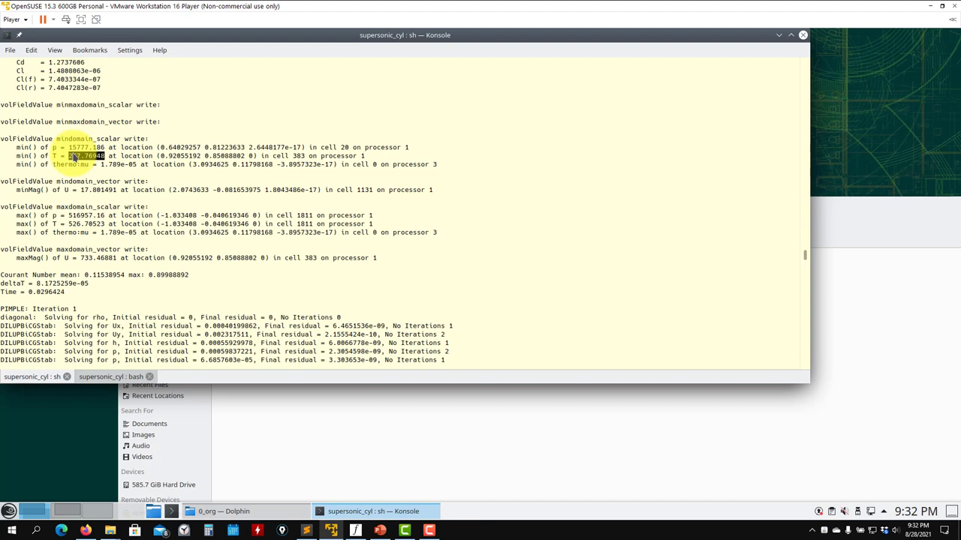
triple_click(76, 227)
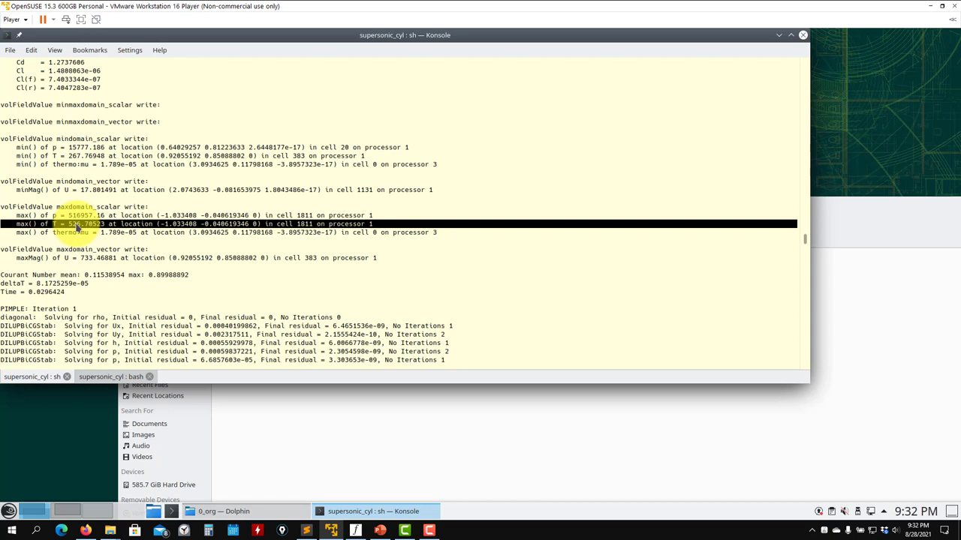
triple_click(105, 233)
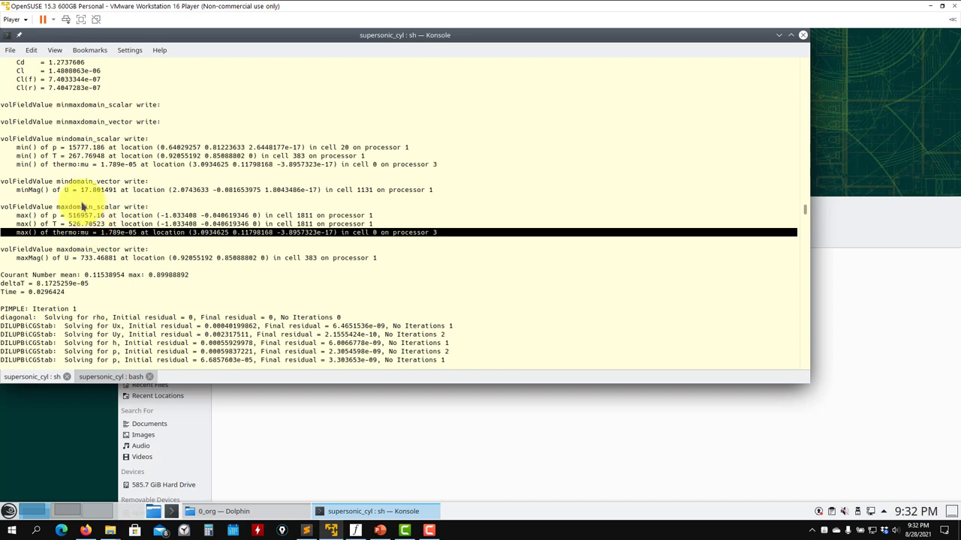
click(73, 239)
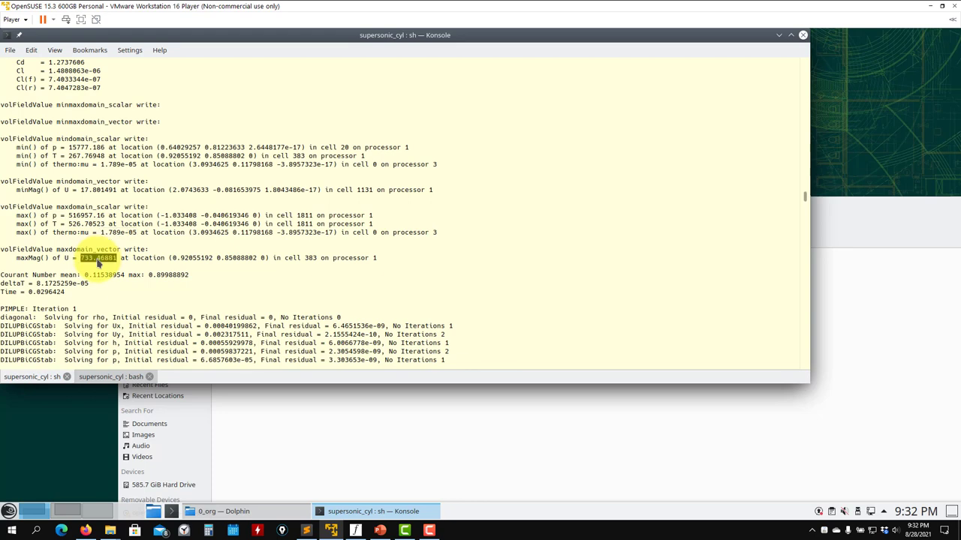
Highlight the maximum velocity magnitude lines, then switch to the supersonic_cyl bash tab
triple_click(97, 259)
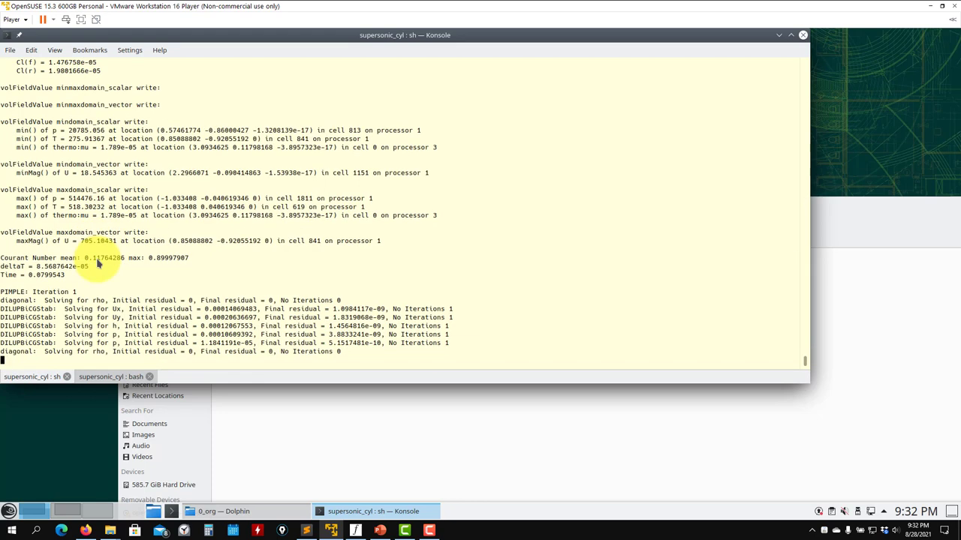
scroll(258, 233, up, 3)
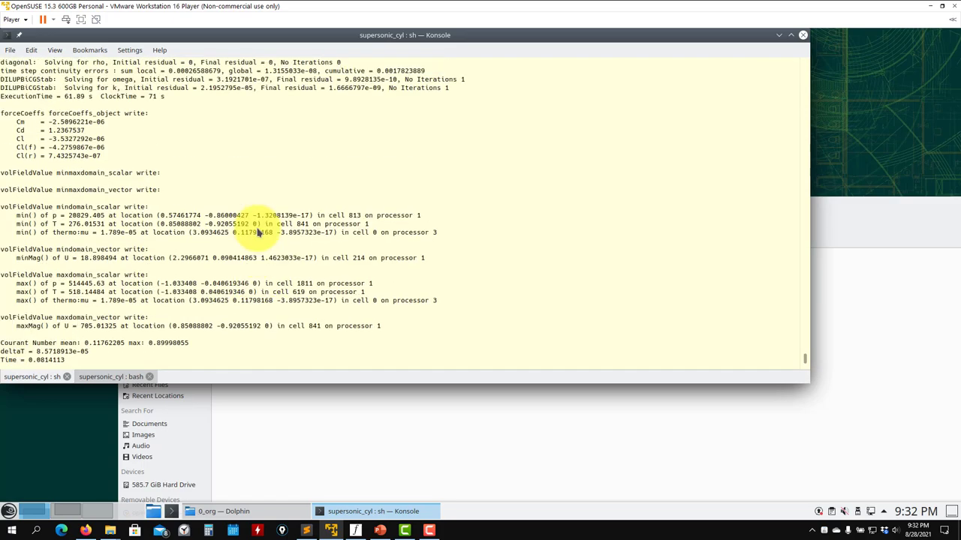
scroll(204, 262, down, 2)
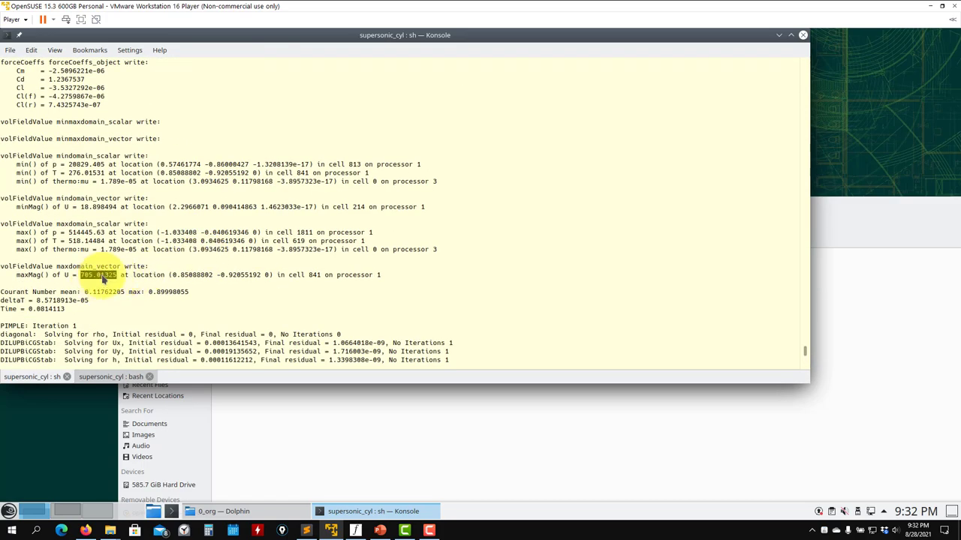
triple_click(104, 278)
click(110, 376)
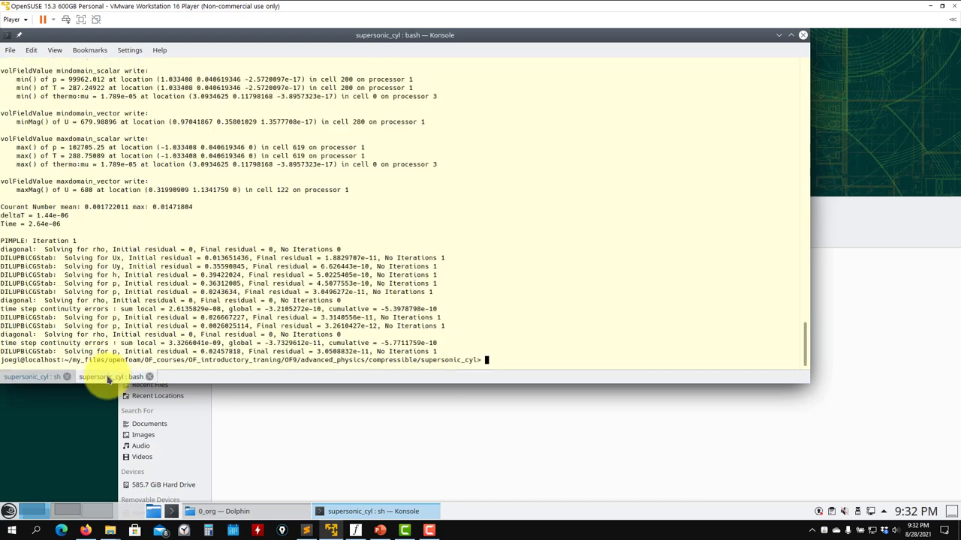
Page through log.solver with more to the end of the log
key(Return)
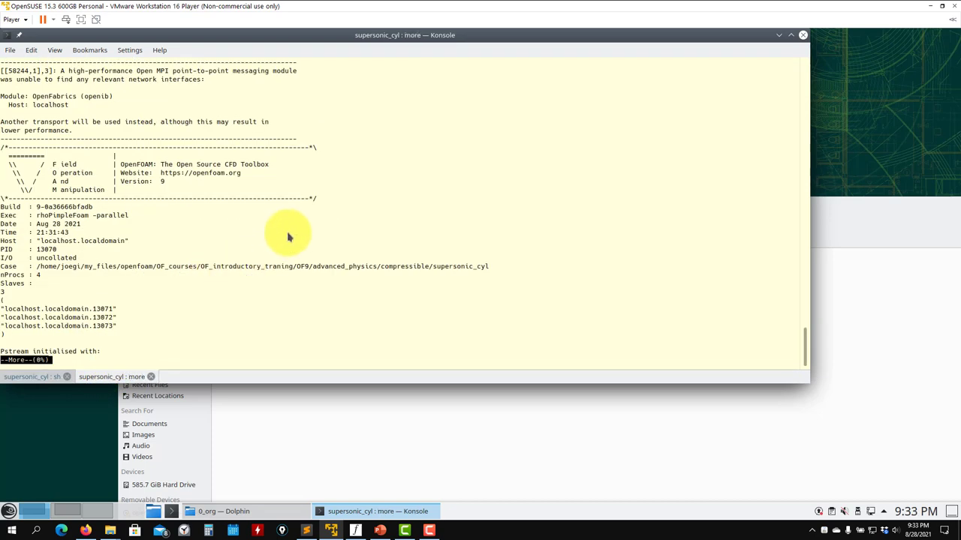
key(space)
key(space)
key(space)
key(space)
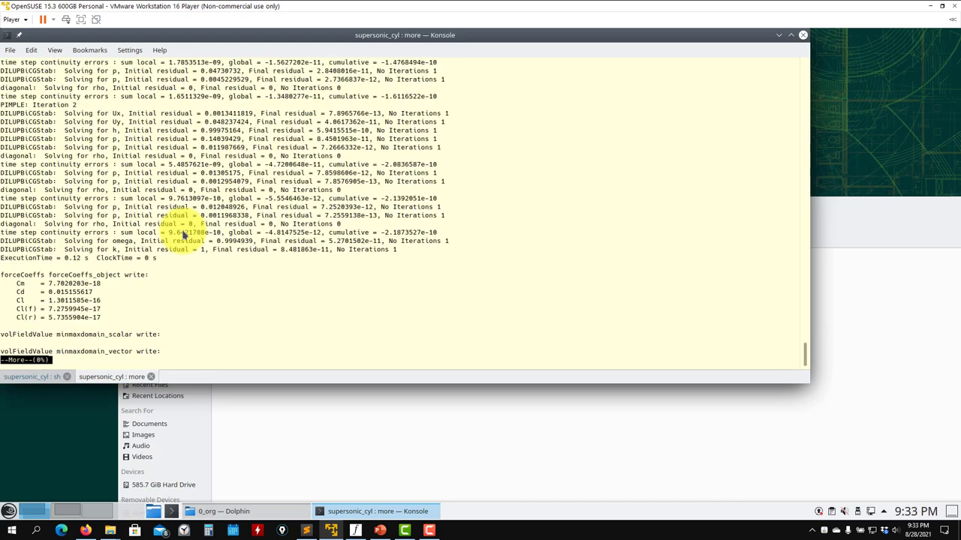
key(space)
key(space)
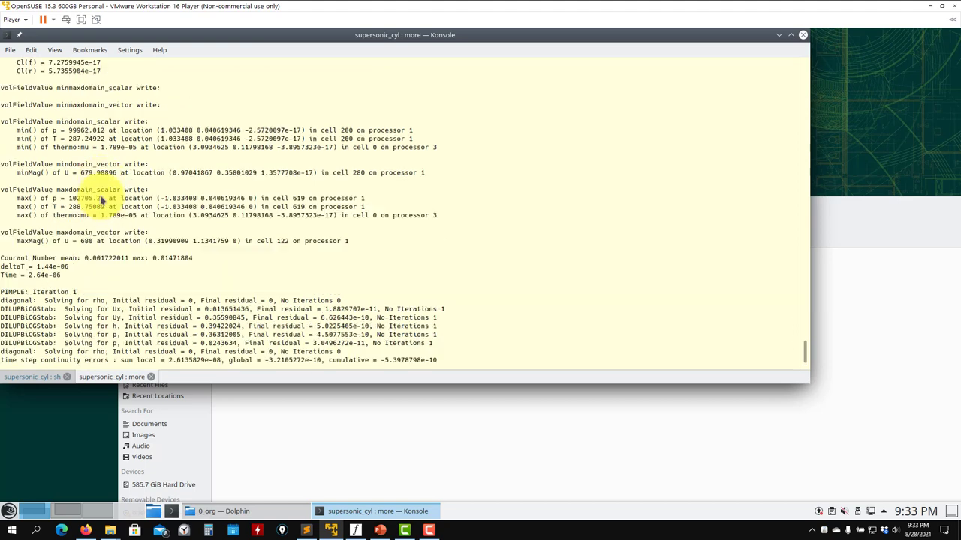
key(space)
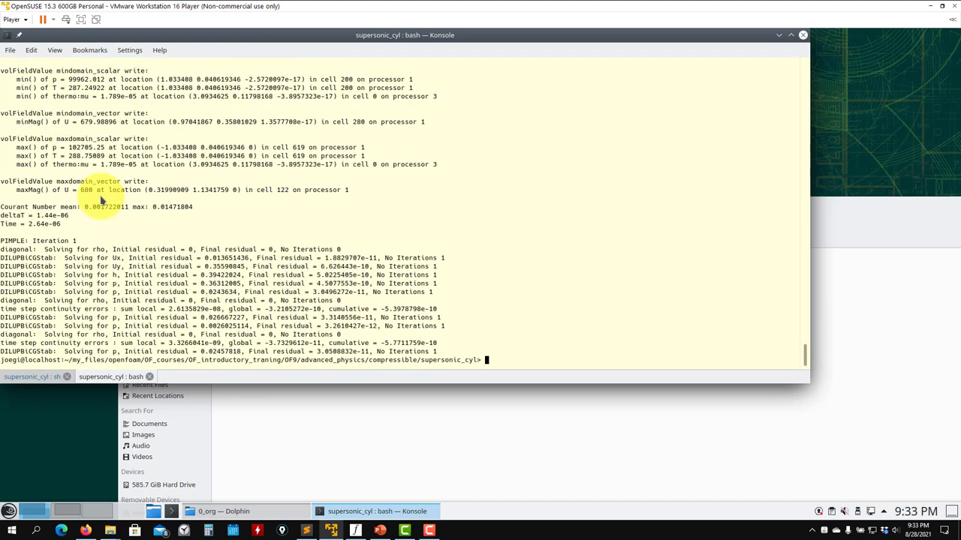
Clear the terminal and activate the anaconda3 environment
text(clear)
key(Return)
text(sl)
key(Return)
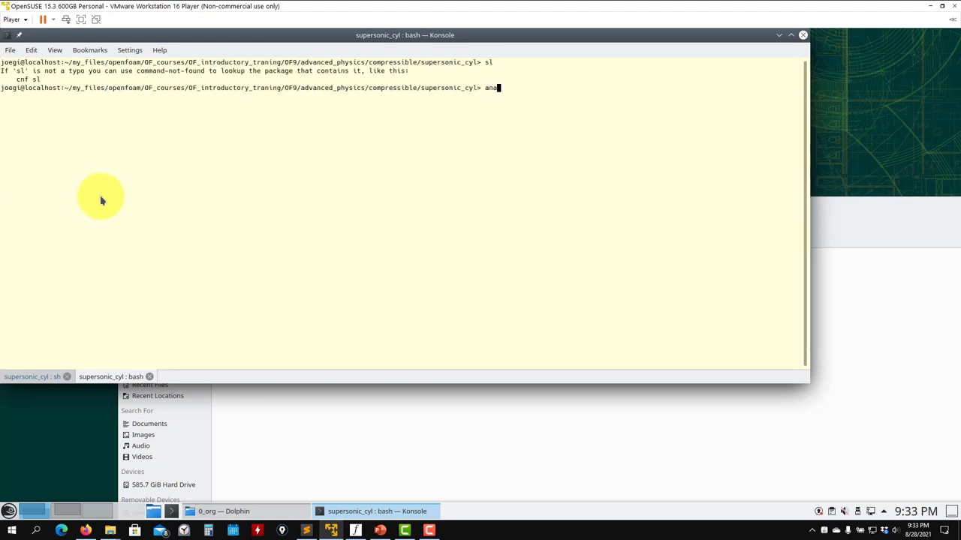
key(Return)
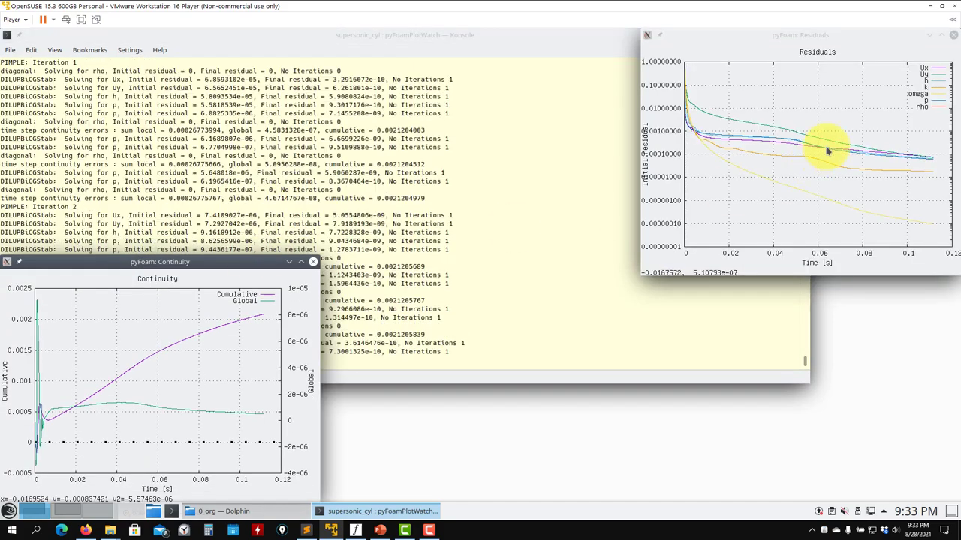
Move the pyFoam Residuals plot to the upper right and the Continuity plot to the top centre
drag(856, 36, 238, 90)
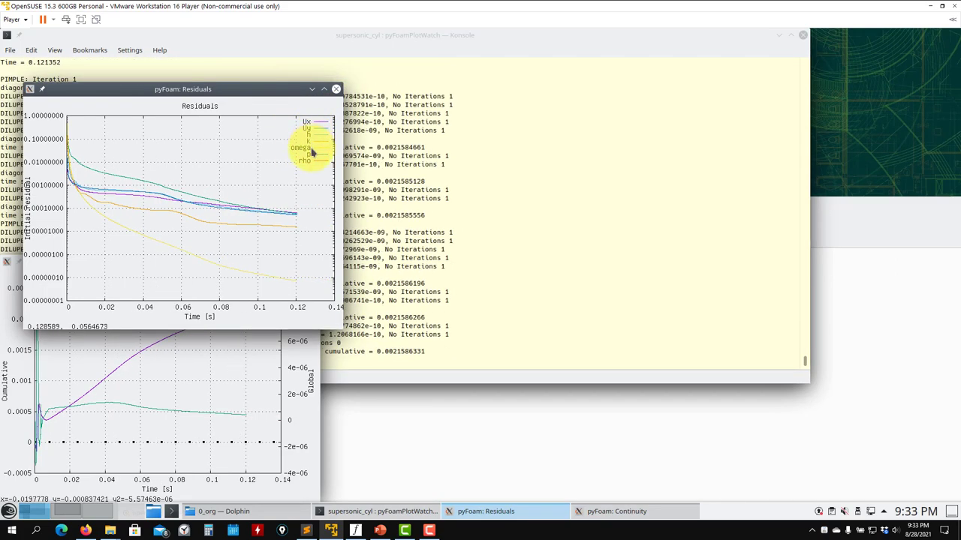
drag(242, 88, 481, 90)
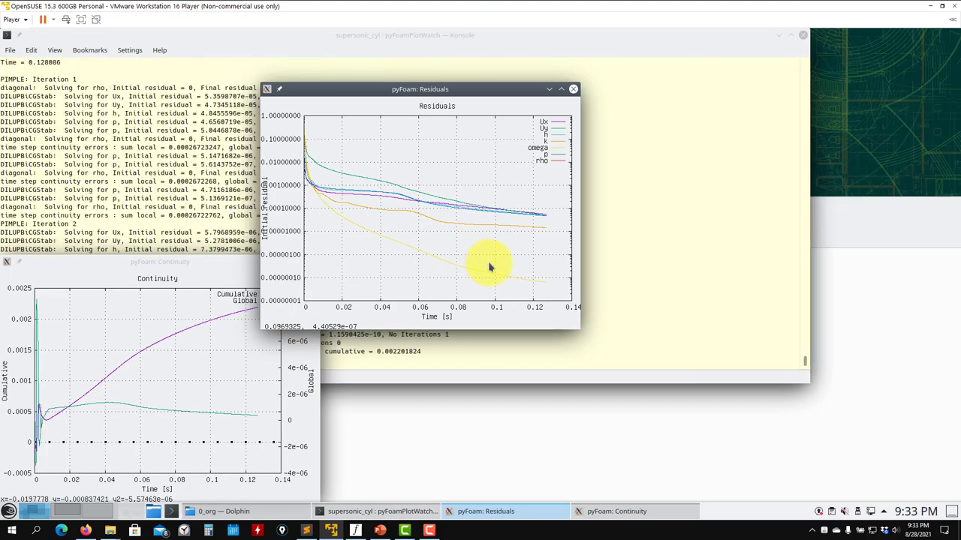
drag(451, 93, 800, 56)
drag(207, 261, 493, 44)
Open fvSchemes from the supersonic_cyl system folder in Dolphin with the text editor
click(217, 513)
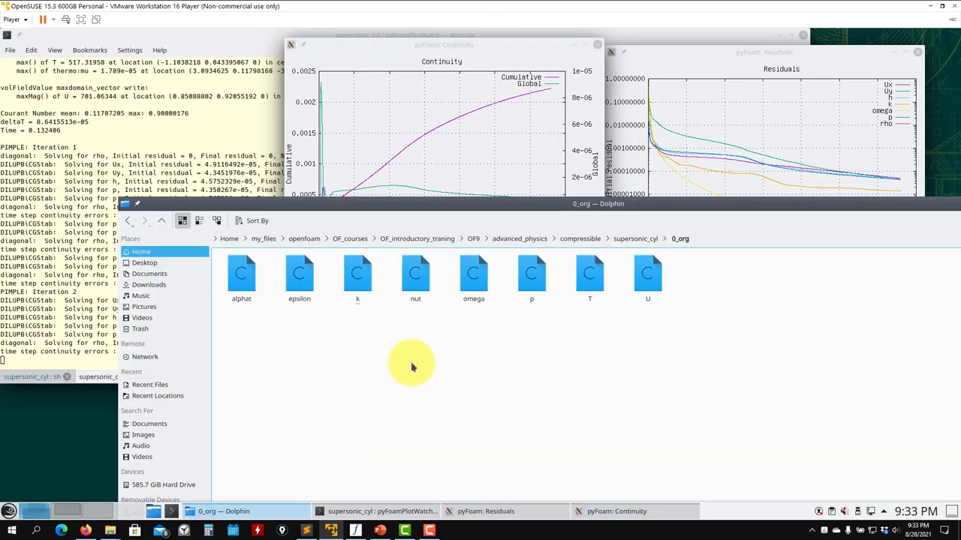
click(635, 239)
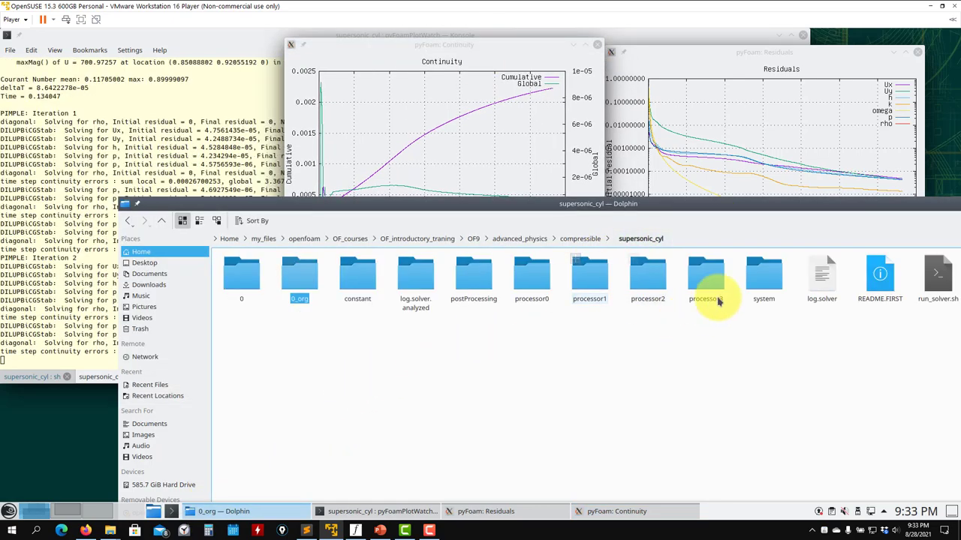
double_click(763, 279)
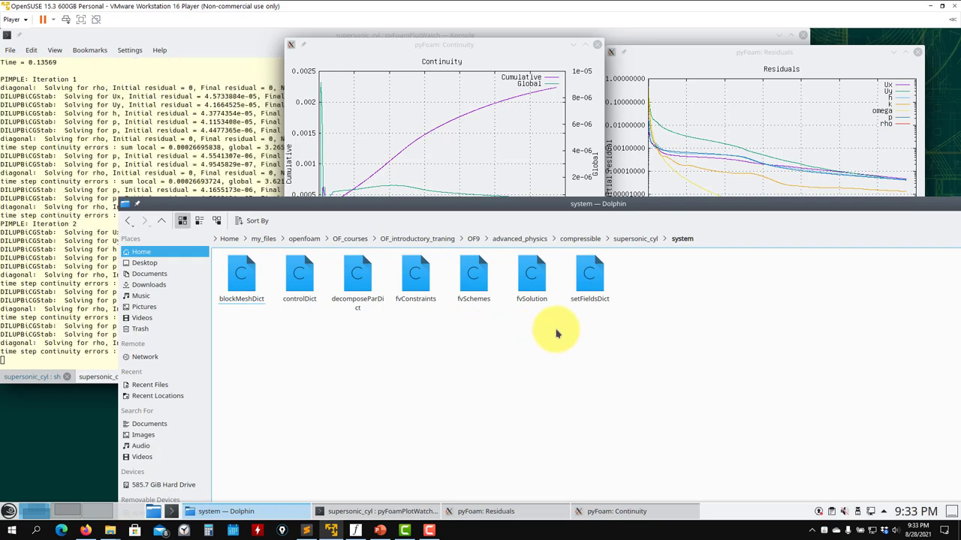
click(481, 289)
right_click(481, 288)
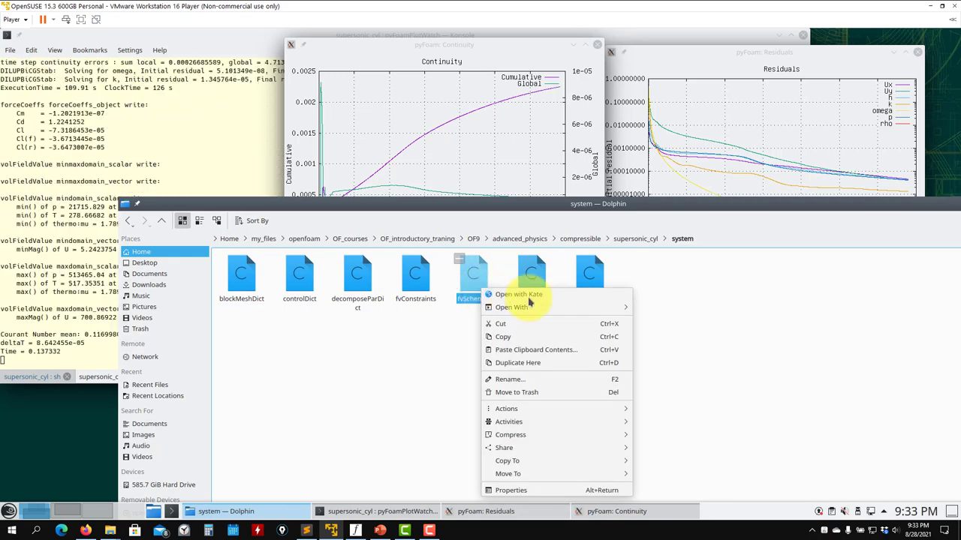
click(708, 345)
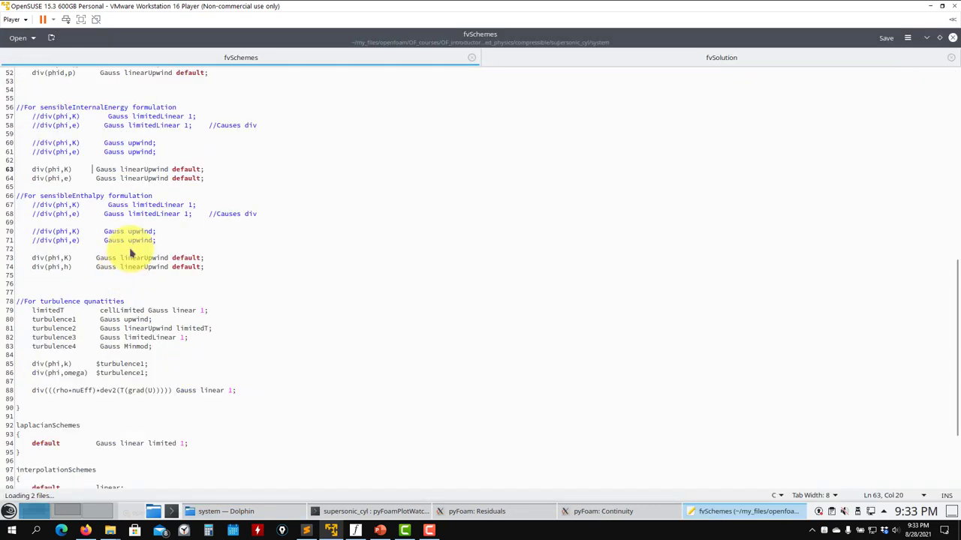
Uncomment grad(p) cellLimited Gauss linear 0.5 in fvSchemes, save, and show the Continuity plot
scroll(130, 254, up, 3)
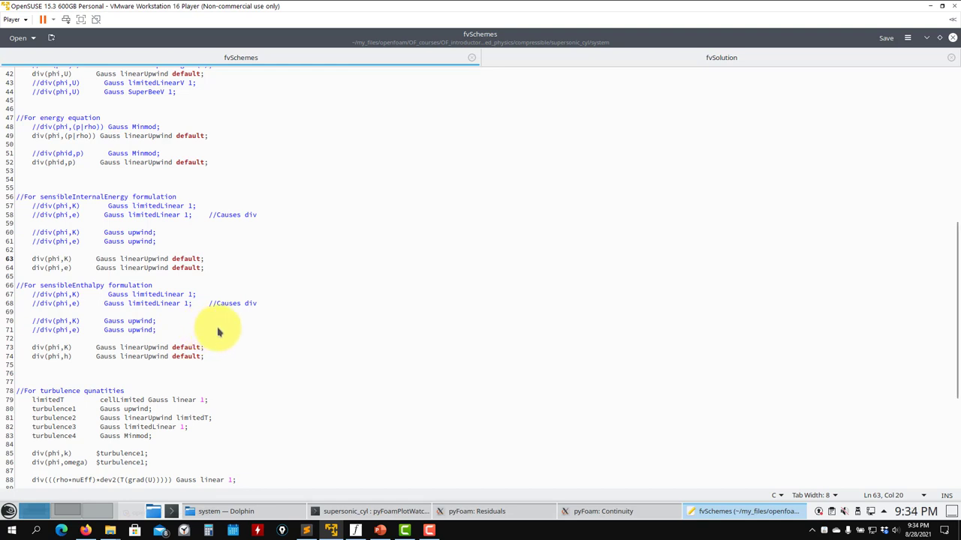
scroll(221, 327, up, 8)
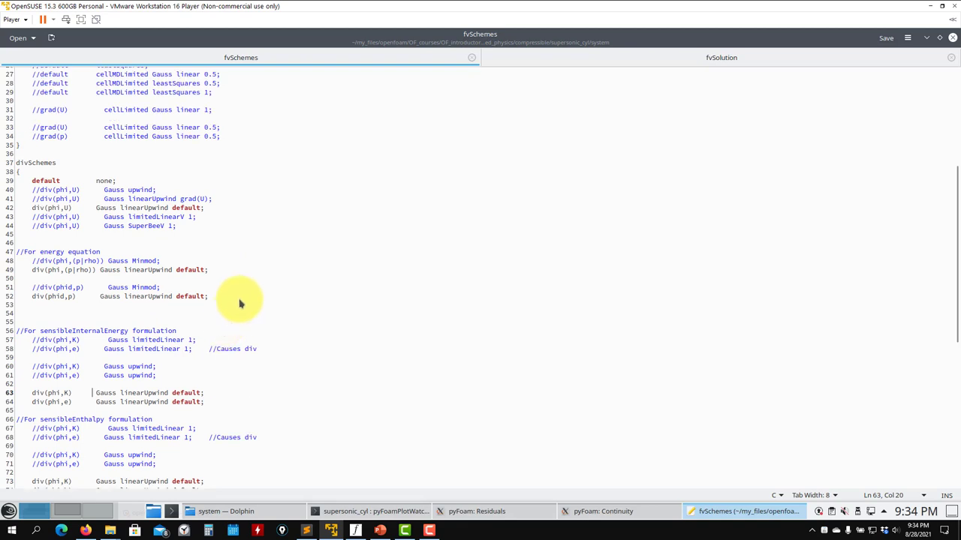
scroll(240, 302, down, 10)
scroll(242, 301, up, 10)
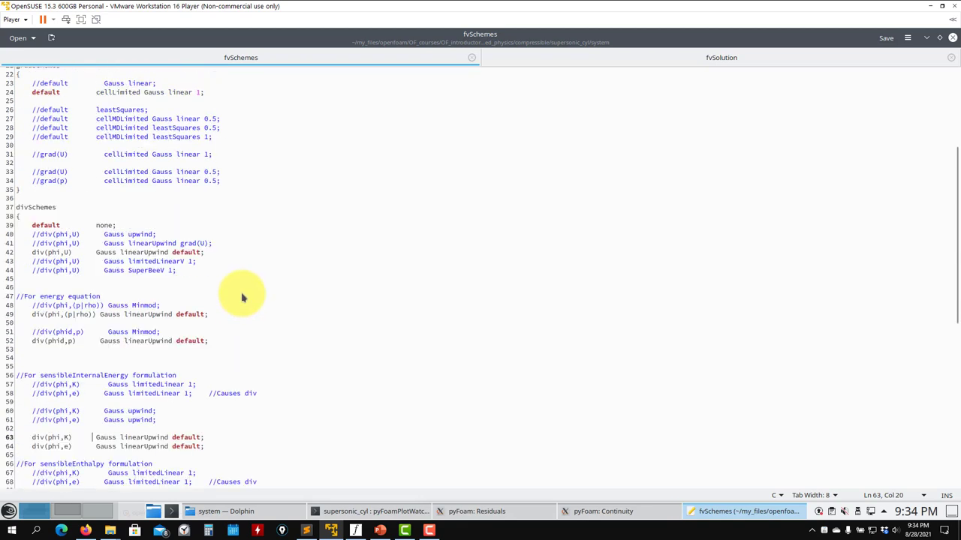
triple_click(154, 144)
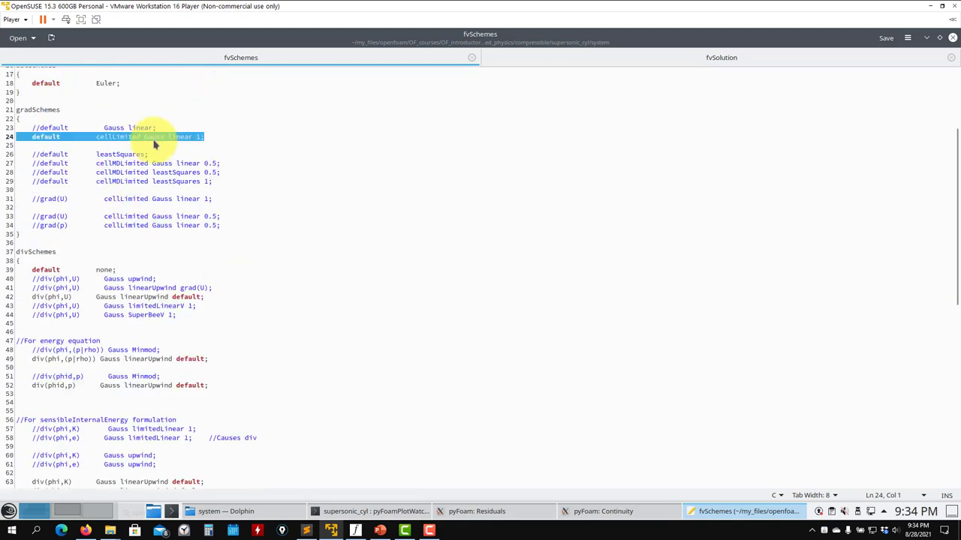
key(Escape)
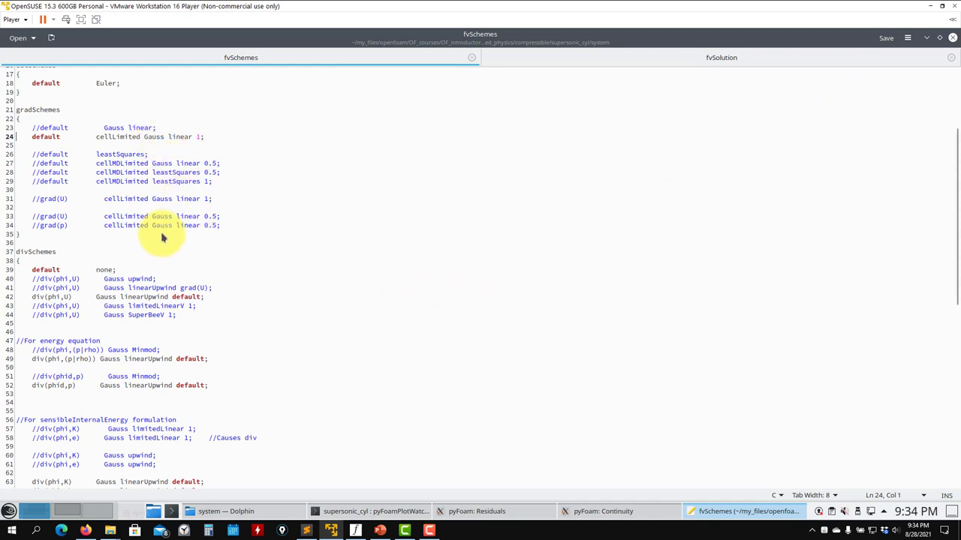
click(41, 225)
key(BackSpace)
key(BackSpace)
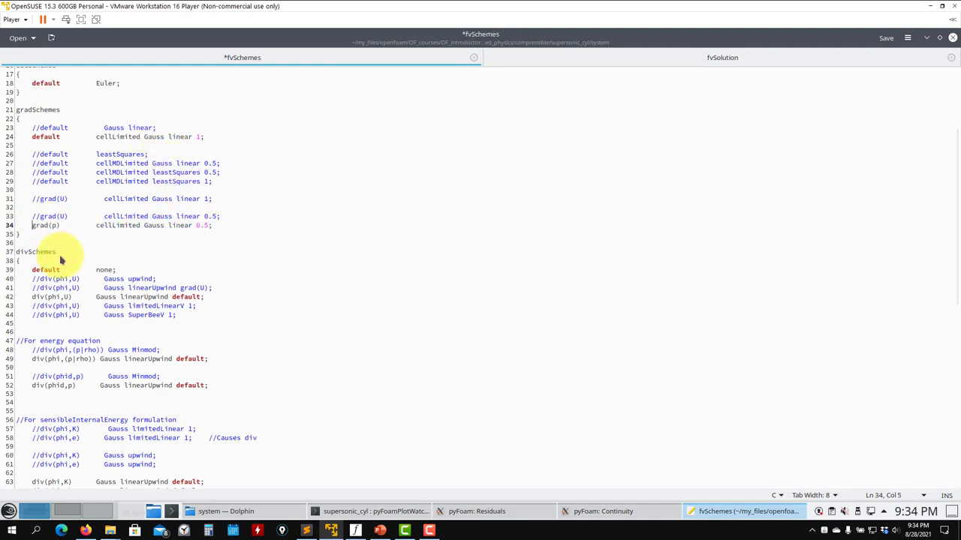
key(ctrl+s)
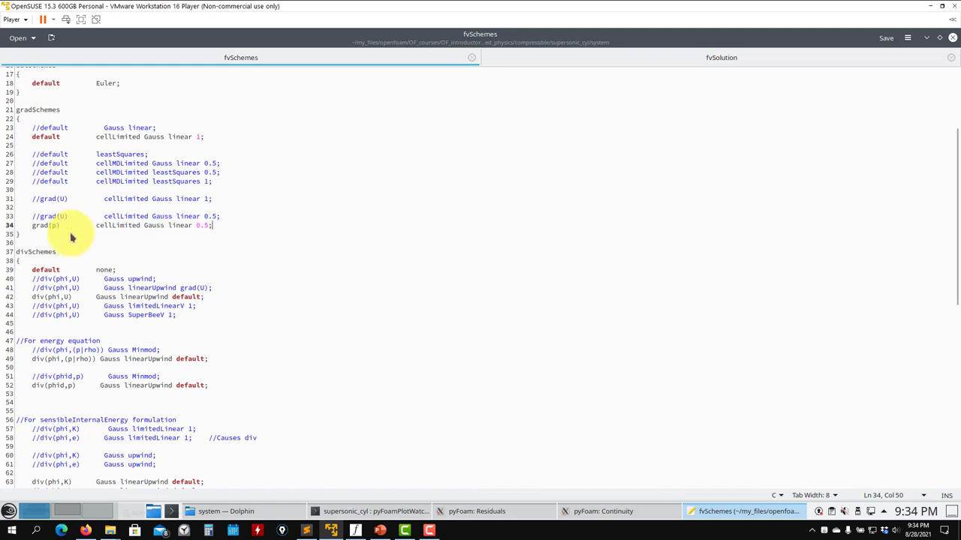
click(598, 511)
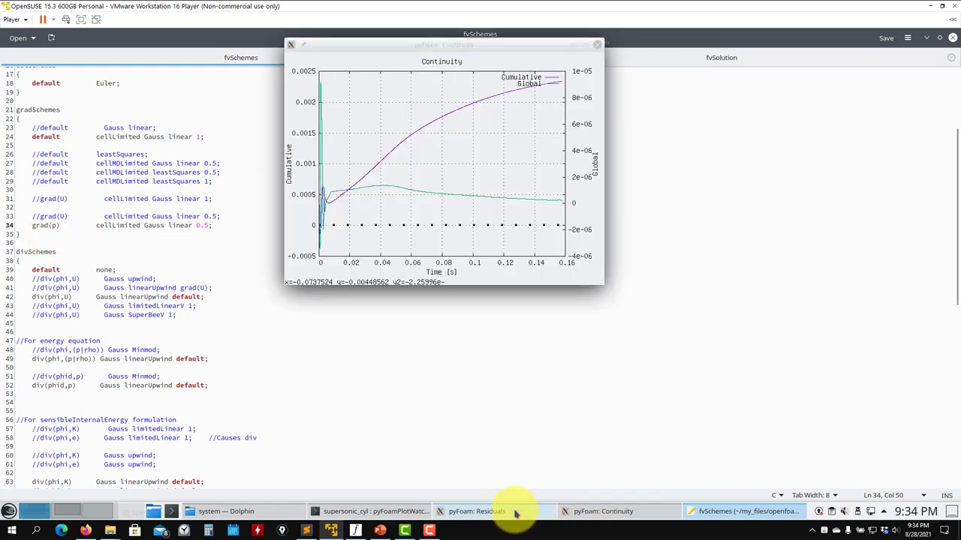
Place the Residuals plot at the lower right with the Continuity plot above it at the upper right
click(523, 513)
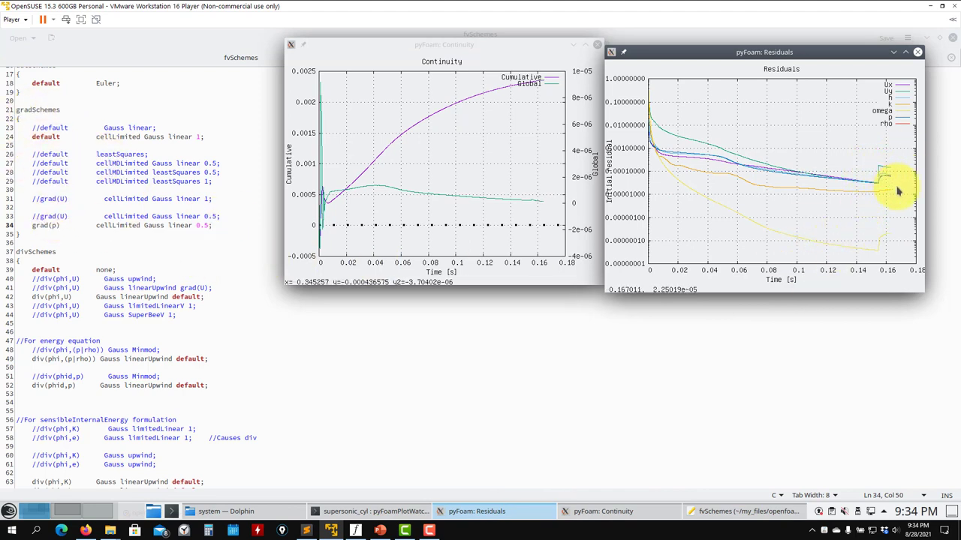
click(30, 512)
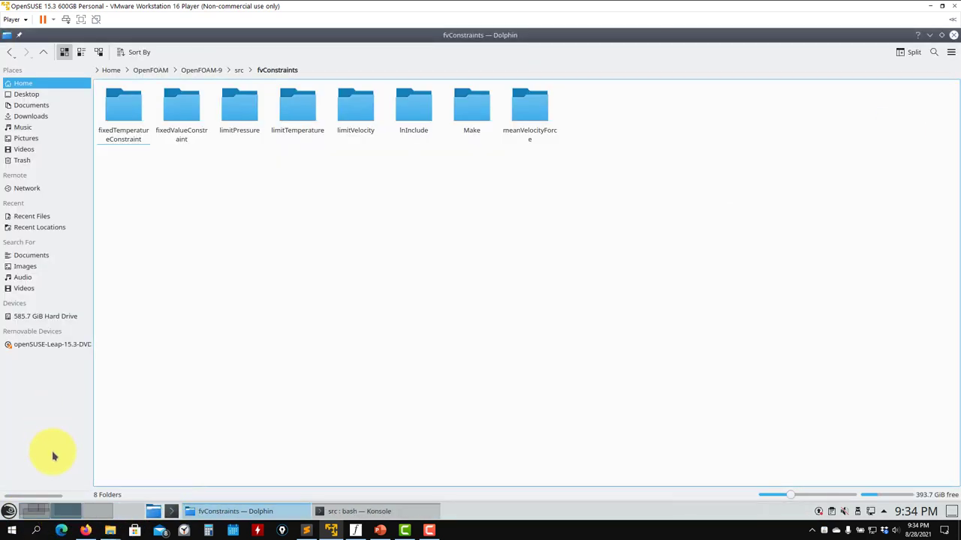
click(39, 511)
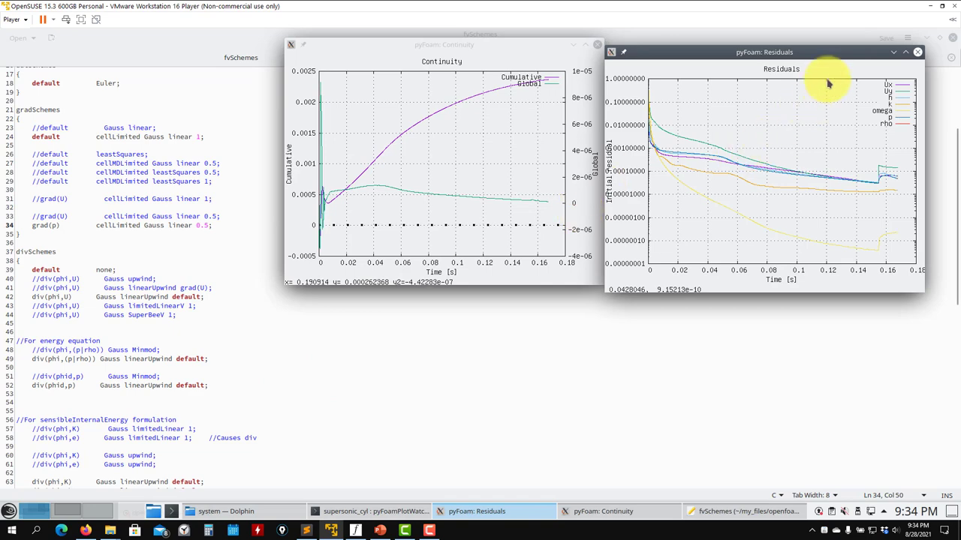
drag(836, 56, 814, 240)
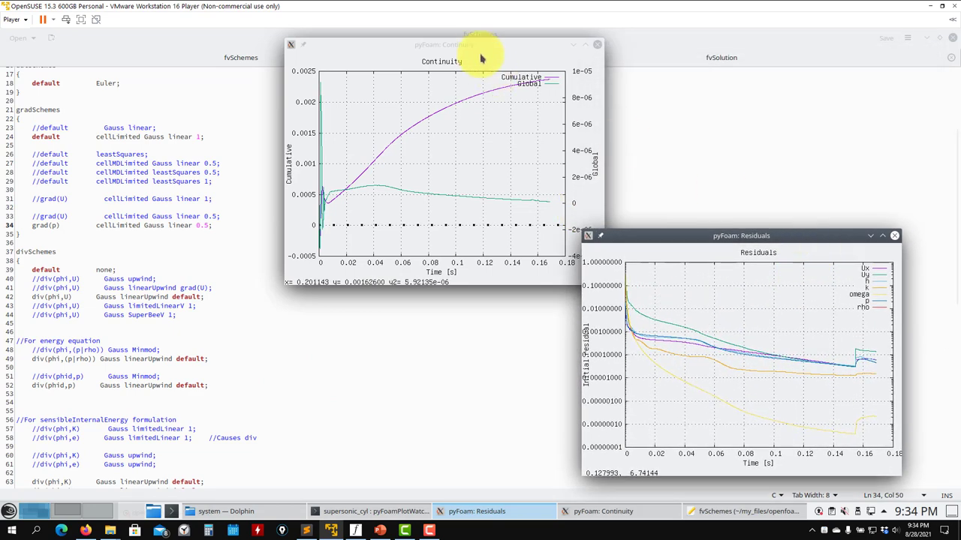
drag(636, 56, 794, 47)
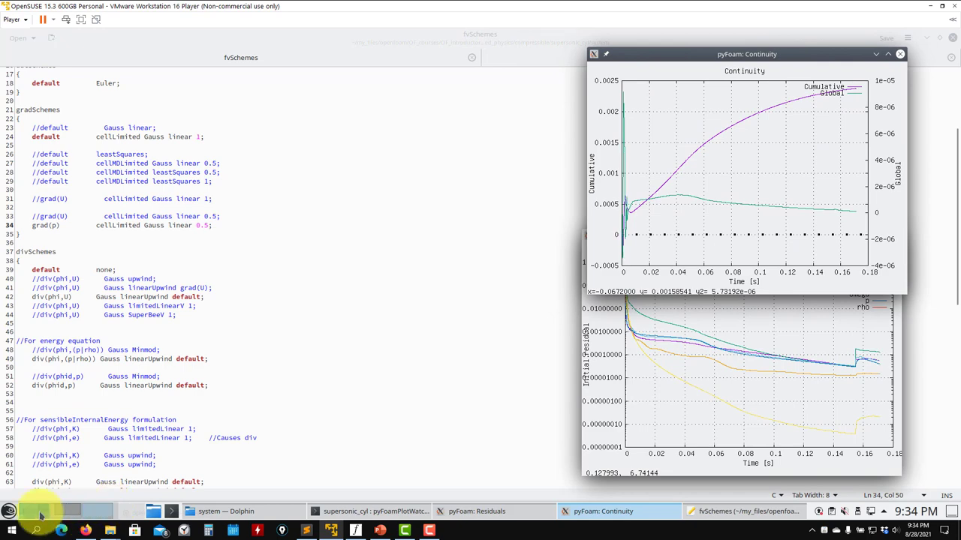
click(218, 511)
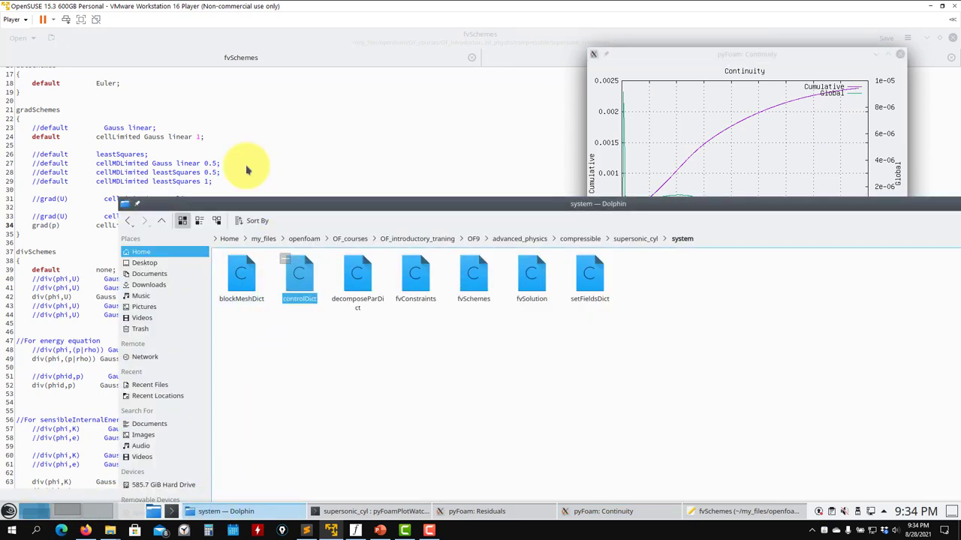
Open controlDict and run_solver.sh from the supersonic_cyl case in Kate
key(Return)
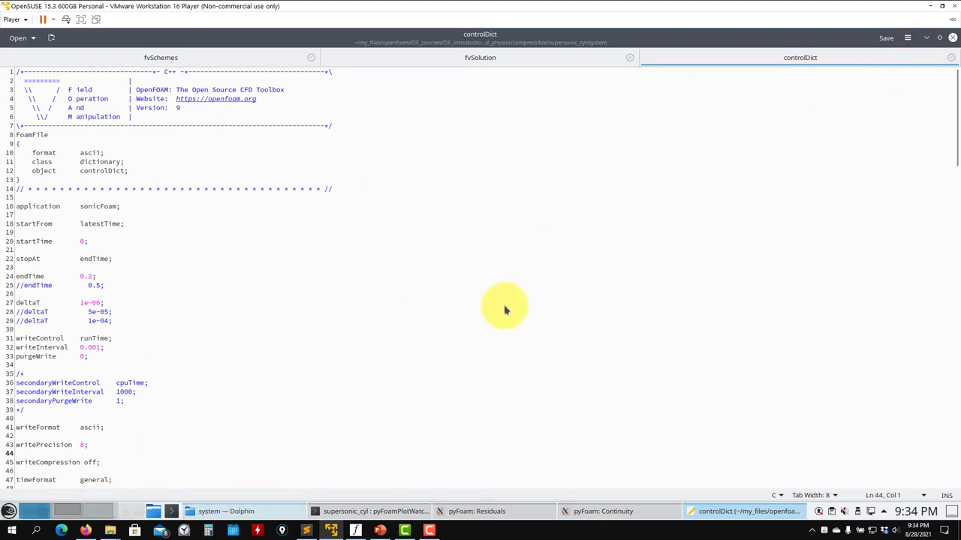
click(248, 509)
click(635, 239)
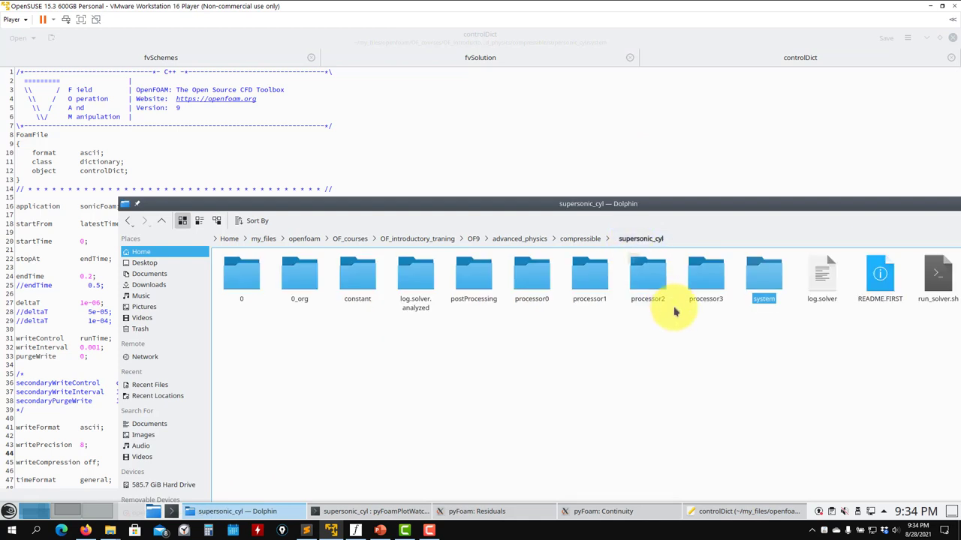
drag(931, 276, 645, 142)
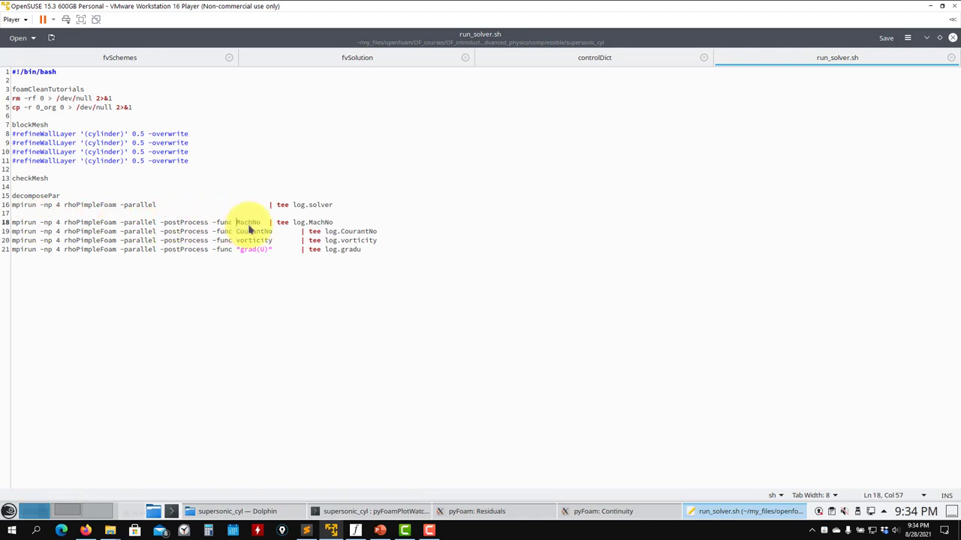
Review the post-processing commands in run_solver.sh, including the grad(U) function line
key(Down)
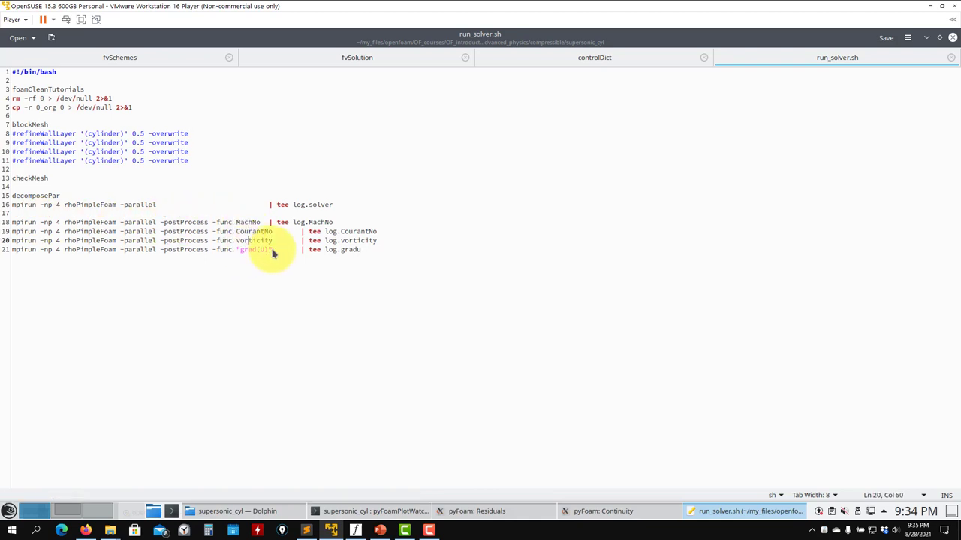
drag(271, 251, 239, 250)
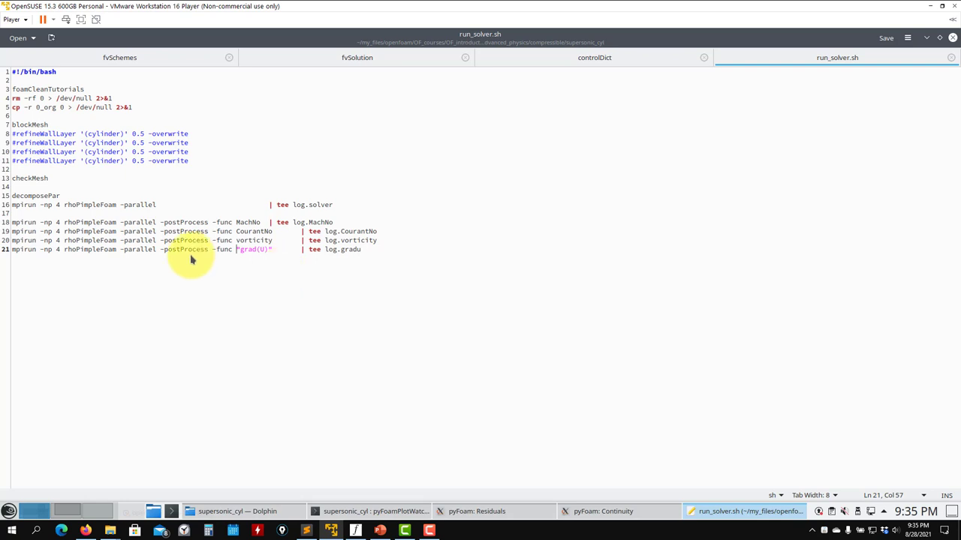
mouse_move(22, 238)
mouse_down()
mouse_move(53, 247)
mouse_move(21, 235)
mouse_up()
click(176, 273)
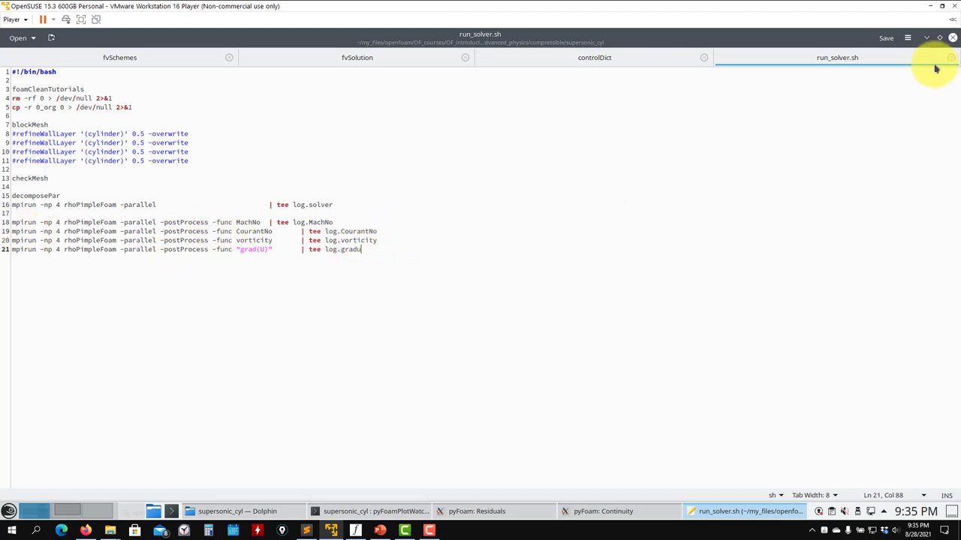
Switch back to the controlDict tab and scroll through its settings
click(927, 38)
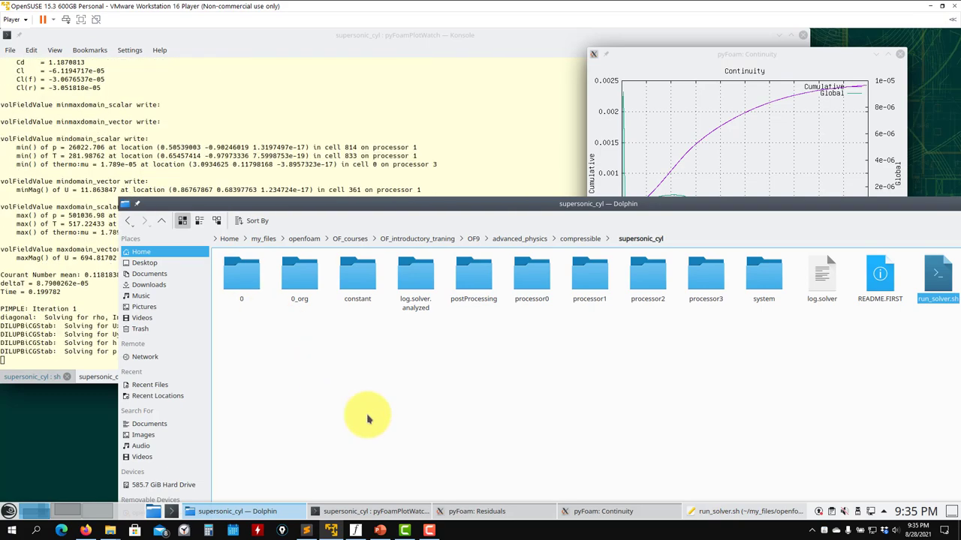
click(732, 512)
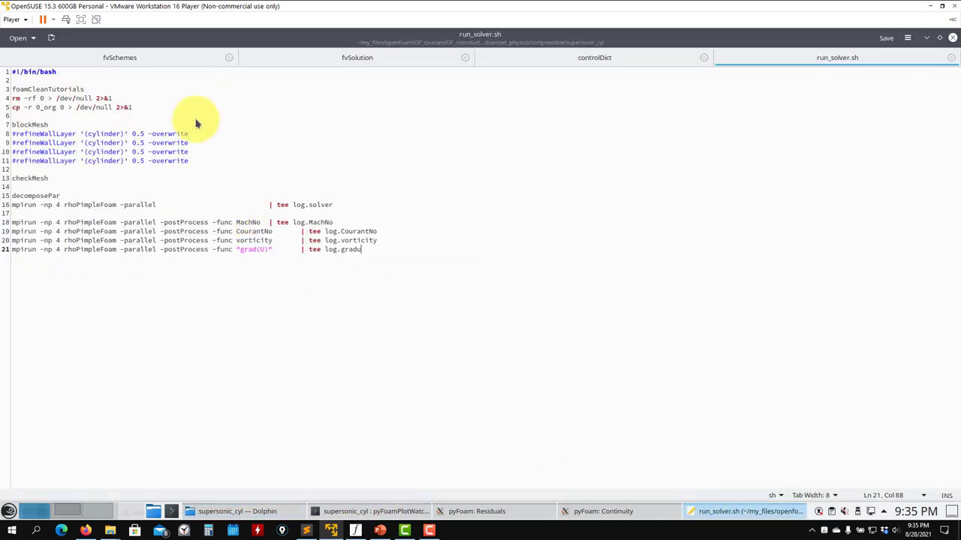
click(596, 60)
scroll(161, 284, down, 20)
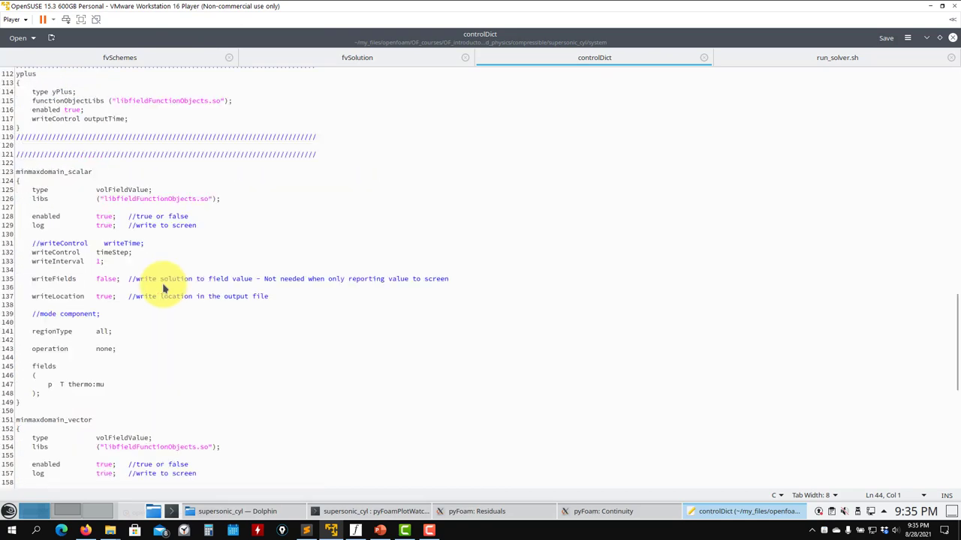
scroll(162, 286, up, 20)
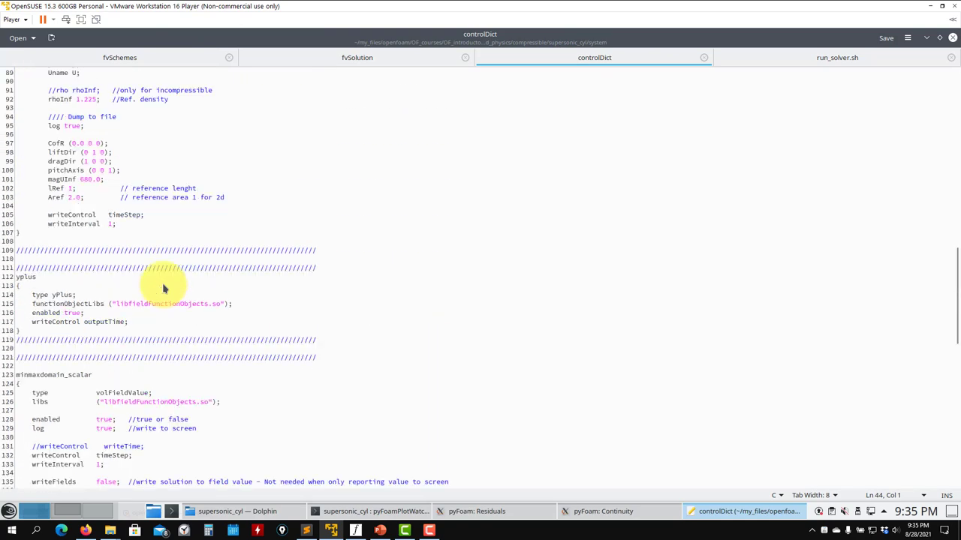
scroll(66, 315, up, 14)
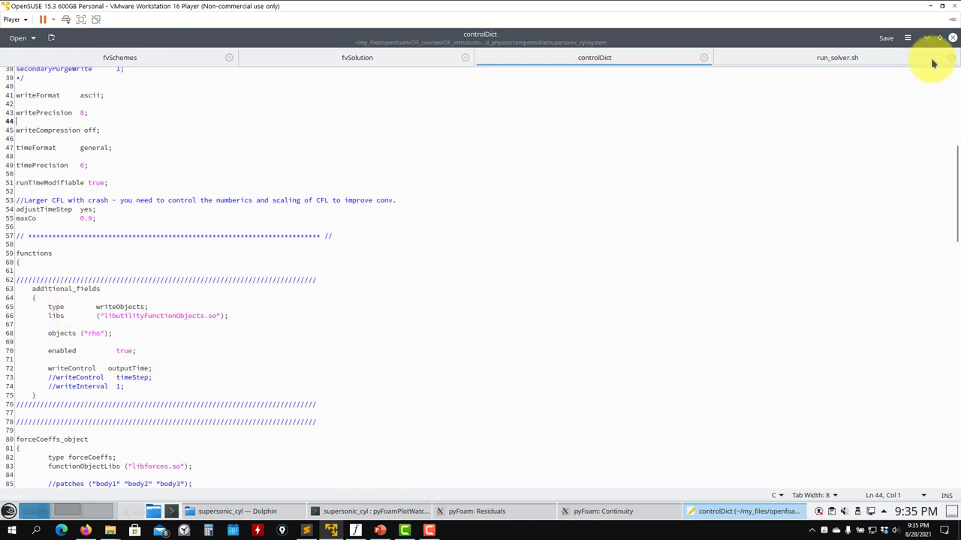
click(548, 180)
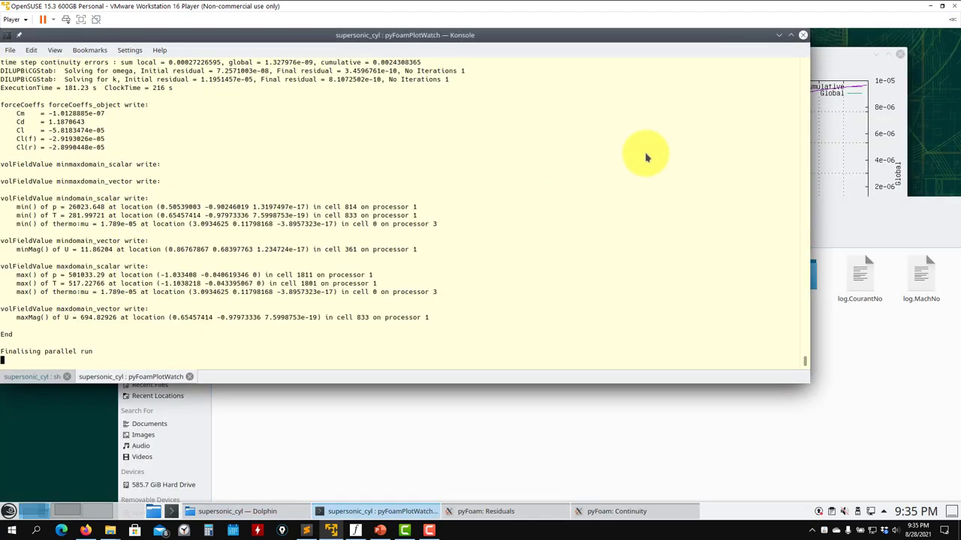
Stop the pyFoam plot watcher with Ctrl+C and clear the terminal
key(ctrl+c)
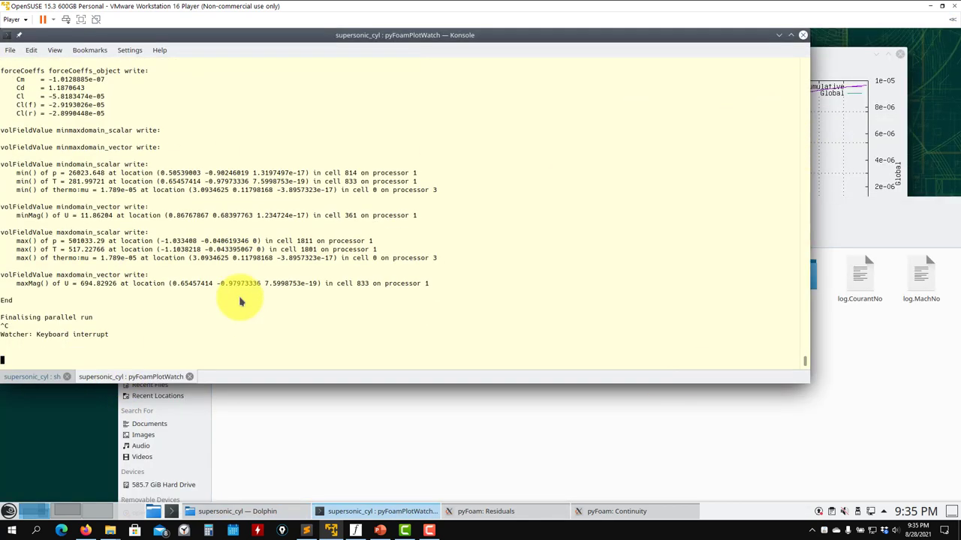
key(ctrl+c)
key(ctrl+c)
text(clear)
key(Return)
text(ls)
key(Return)
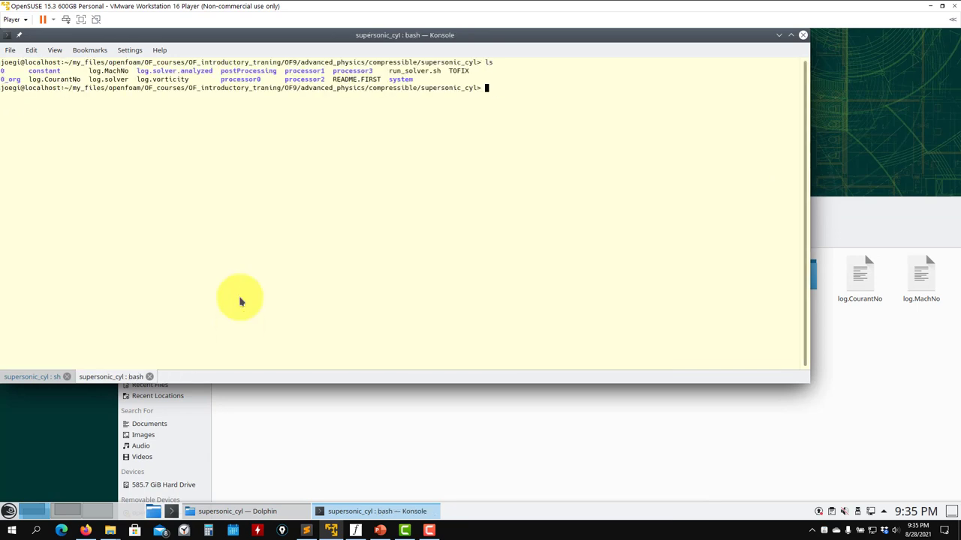
Check the solver's limitp output, list the case folder, and enter paraFoam -builtin
click(27, 376)
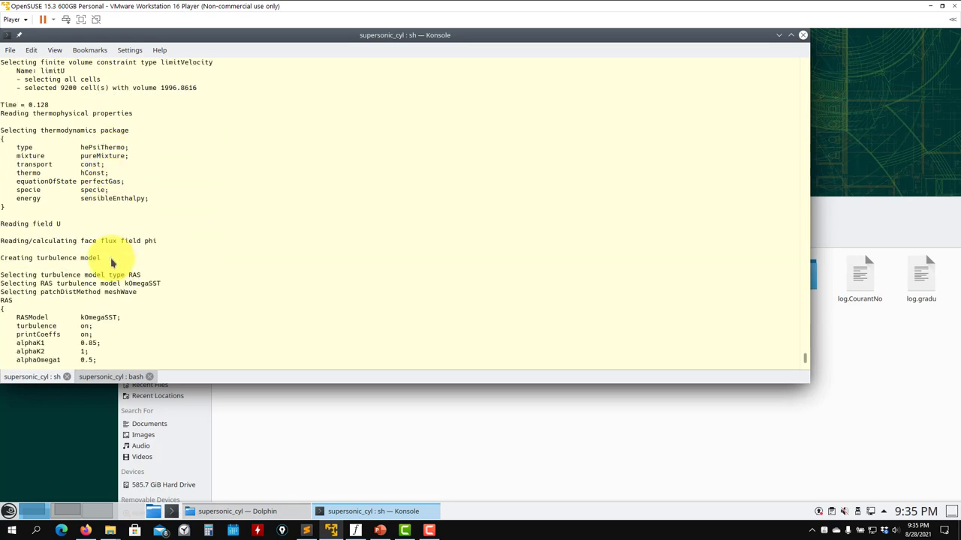
scroll(106, 255, up, 8)
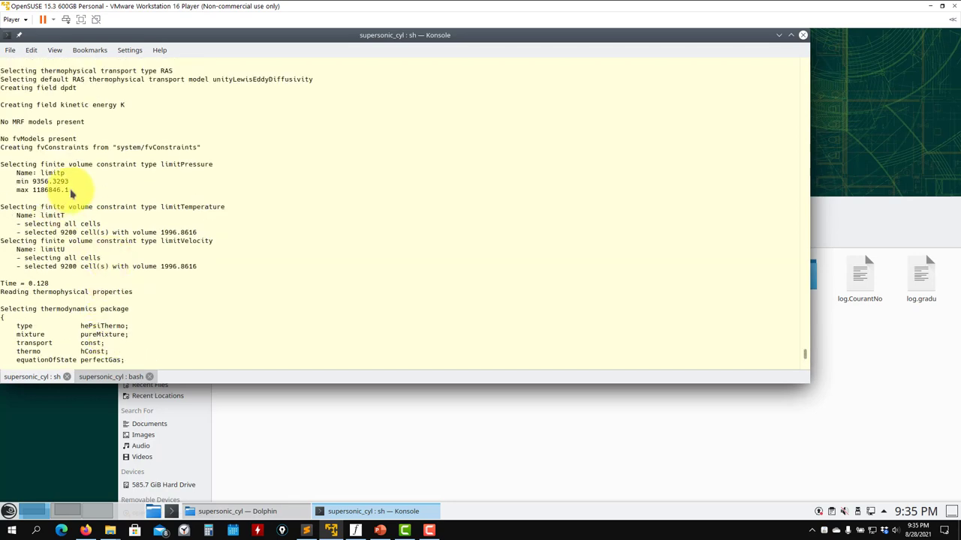
drag(82, 189, 6, 177)
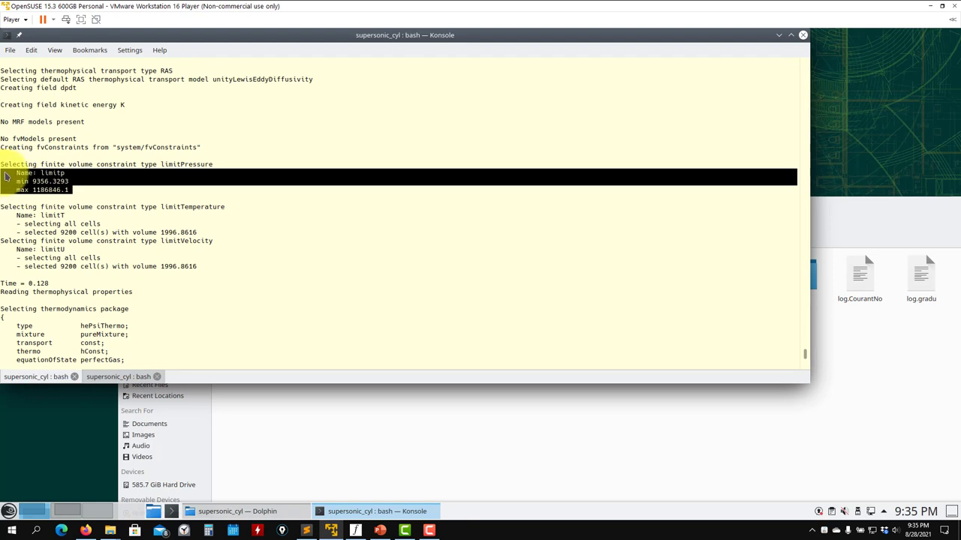
text(s)
key(Return)
text(paraFoam -)
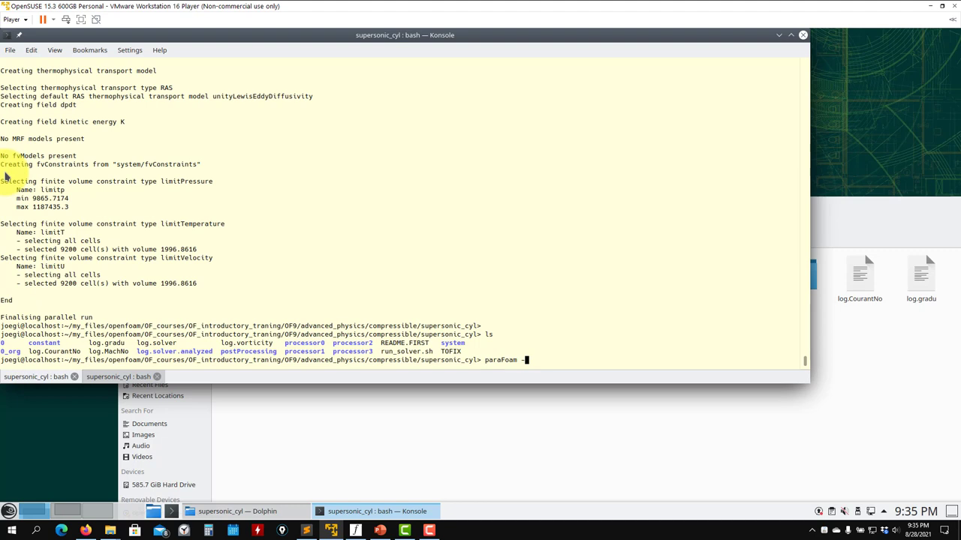
text(builtin)
Load the case as Decomposed Case and colour by rho at last time 0.199958, rescaled to data range
key(Return)
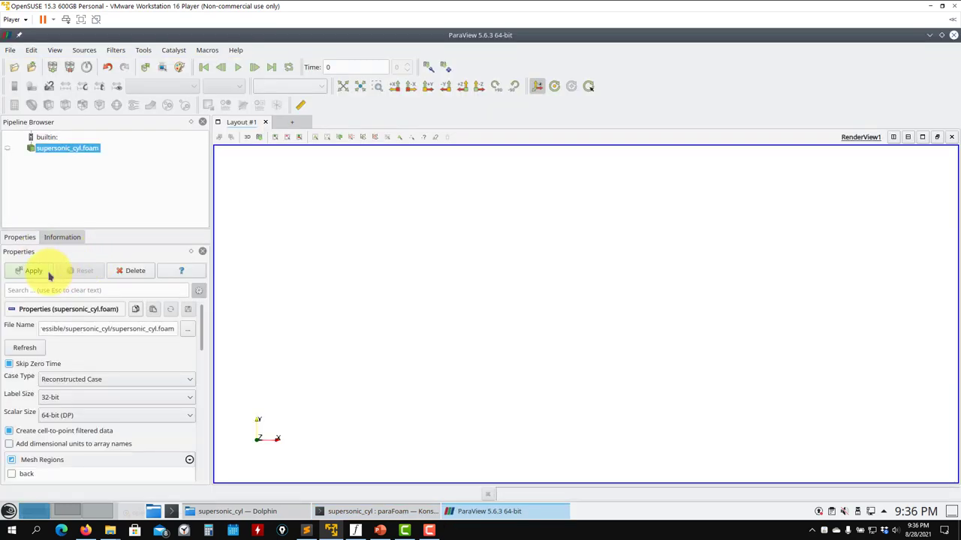
click(93, 379)
click(73, 395)
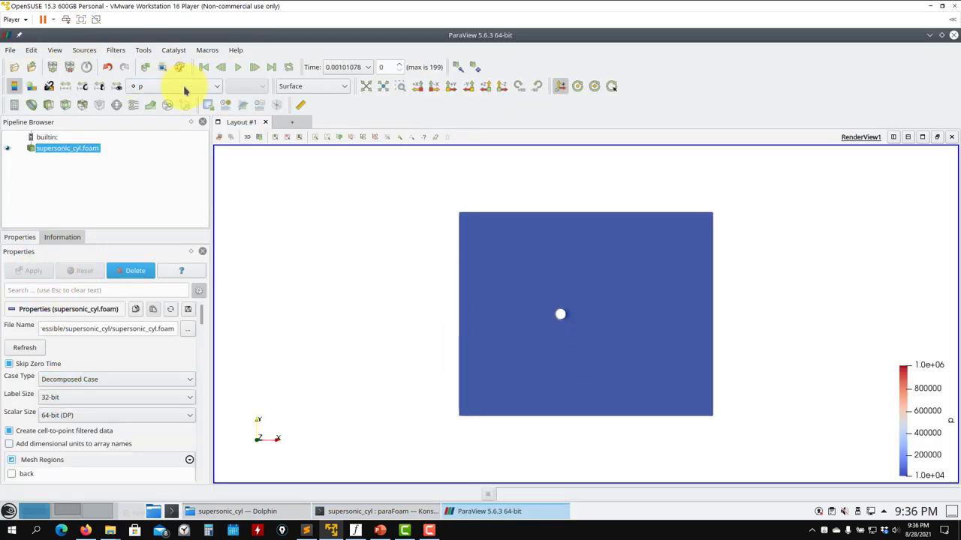
click(185, 87)
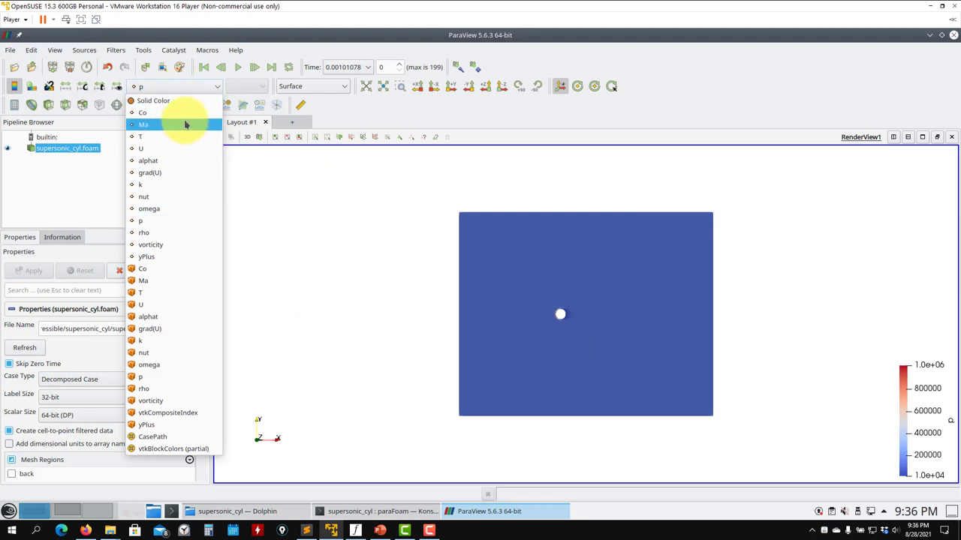
click(172, 238)
click(271, 67)
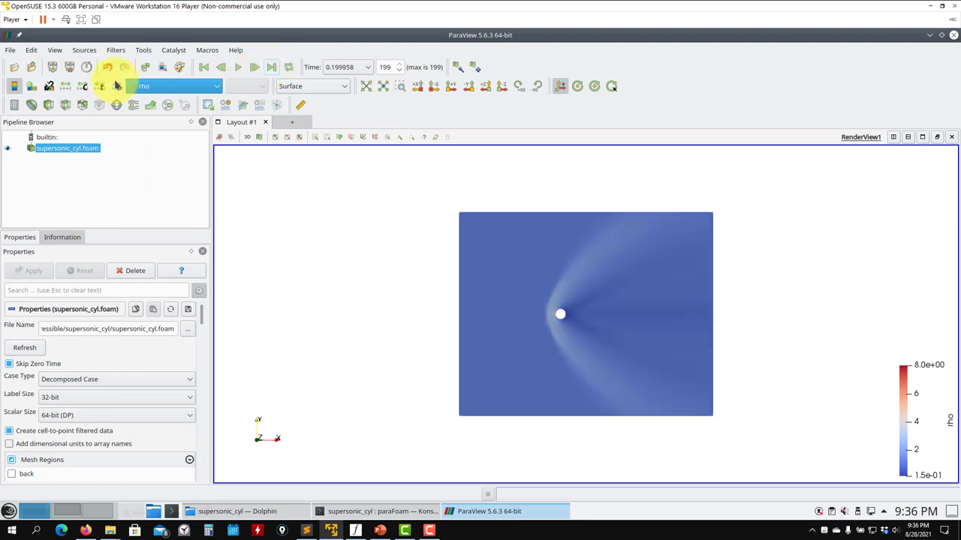
click(66, 86)
scroll(567, 377, up, 5)
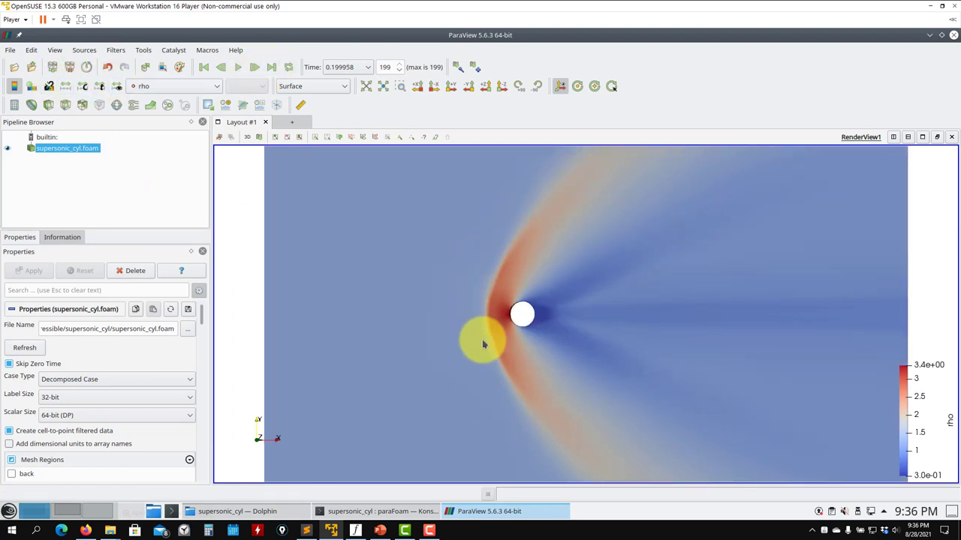
scroll(561, 262, down, 5)
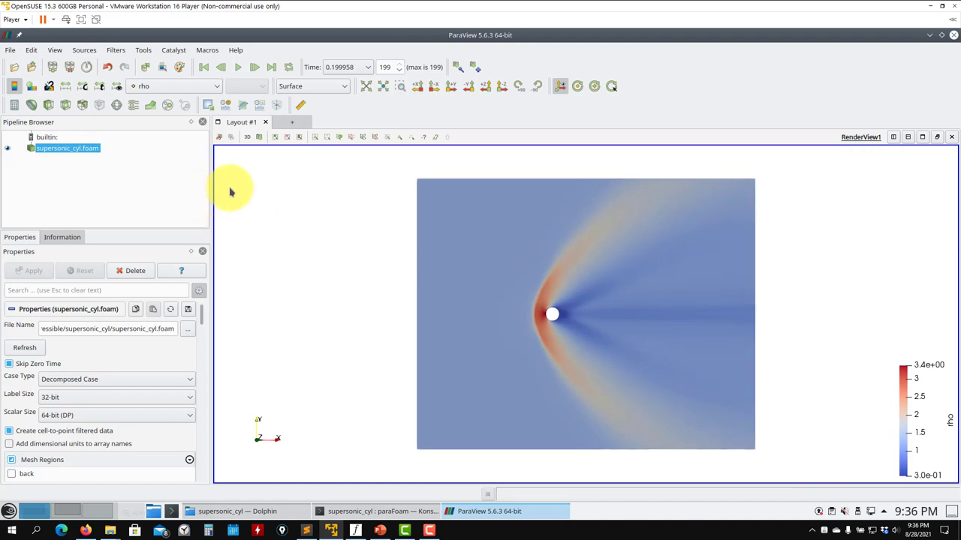
click(215, 87)
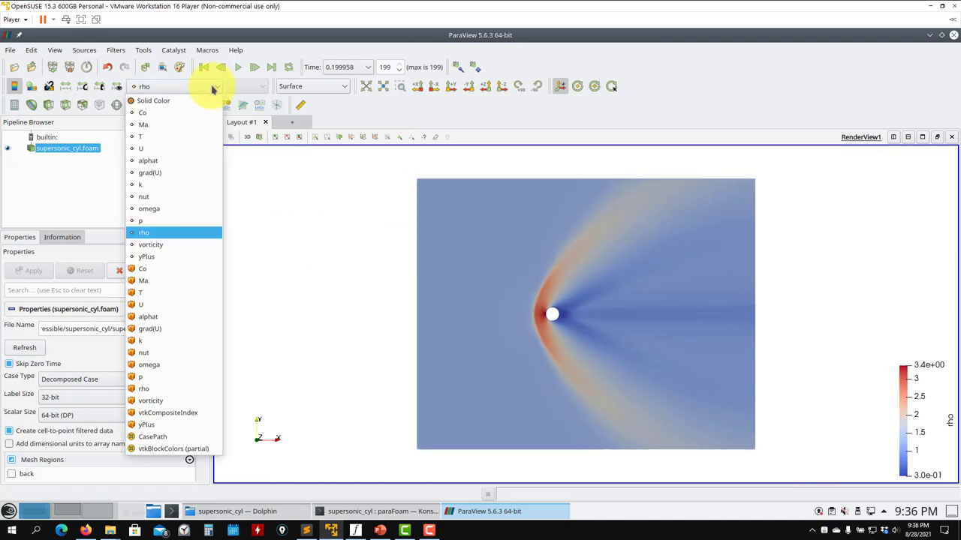
Colour by Ma and play the animation, pausing at time step 126 (t ≈ 0.127)
click(145, 122)
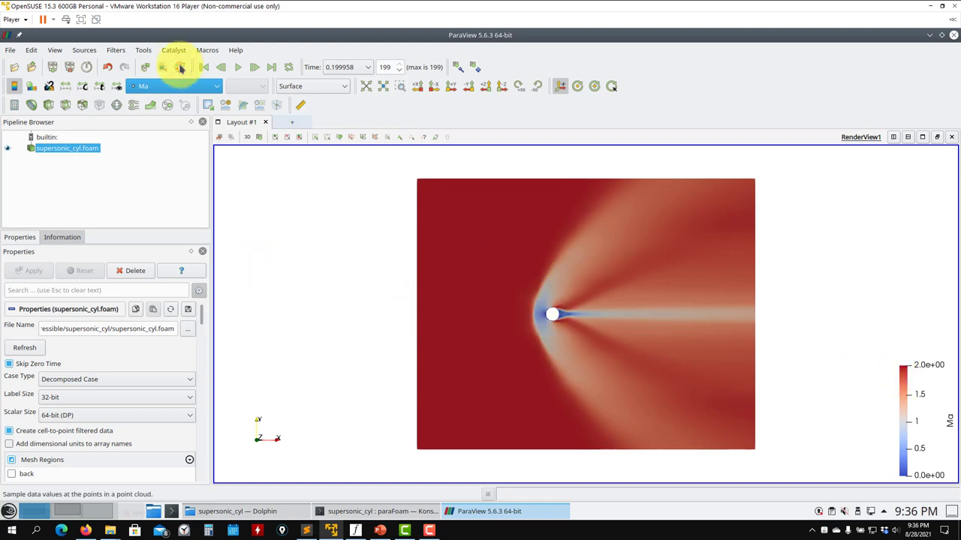
click(237, 67)
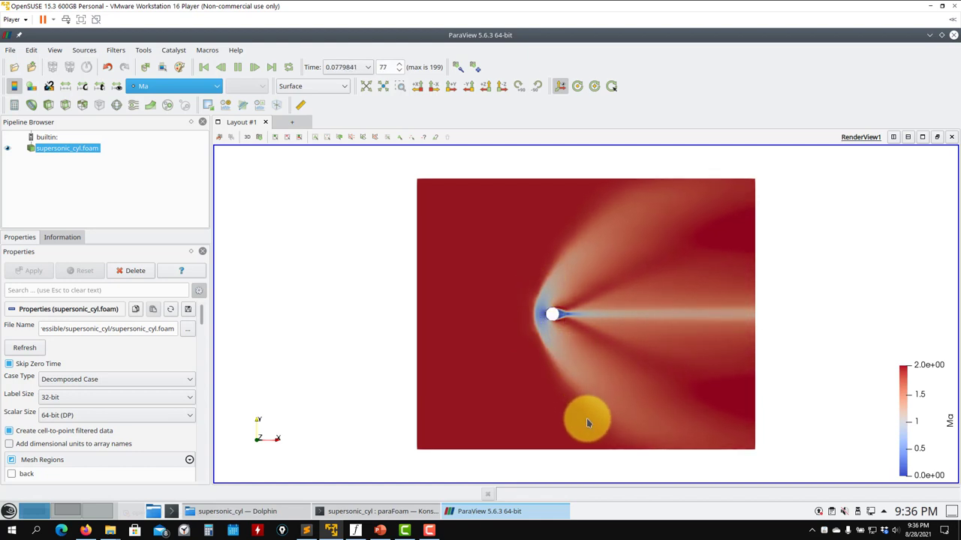
scroll(536, 325, up, 5)
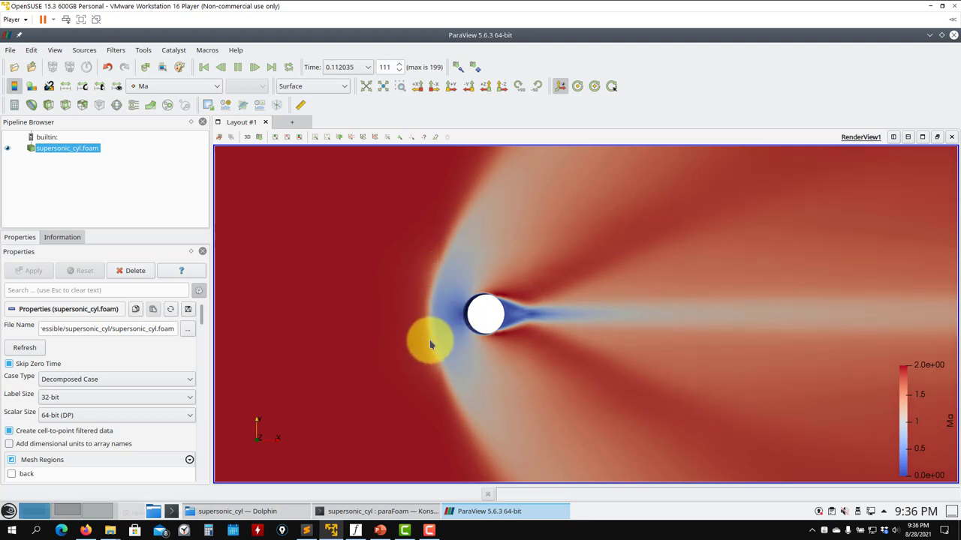
click(238, 67)
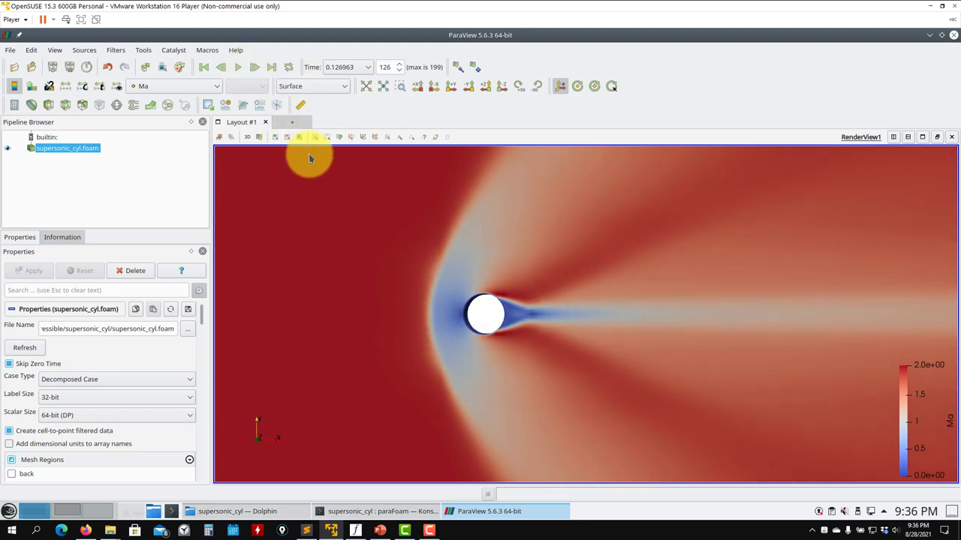
click(182, 88)
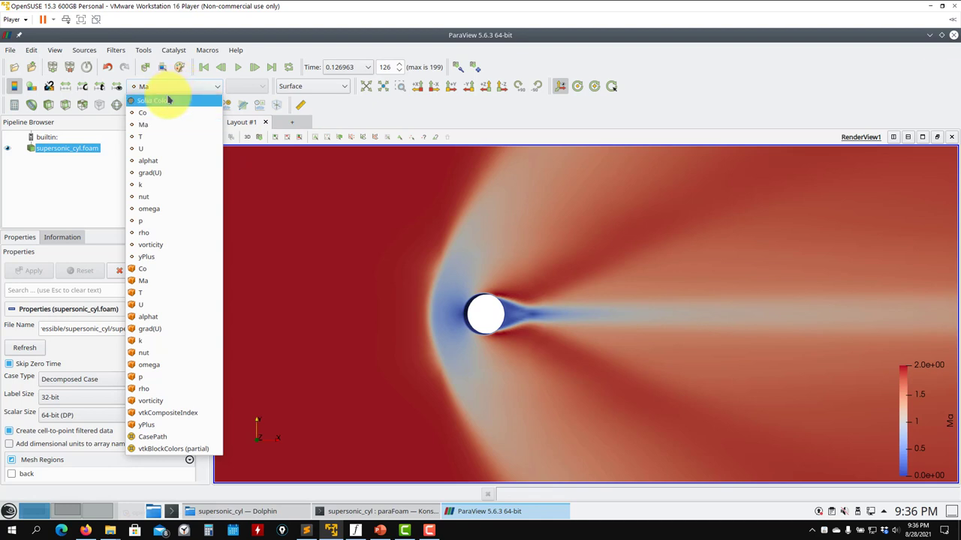
Switch the view to 2D and show the Ma field as Surface With Edges, zoomed in
click(384, 122)
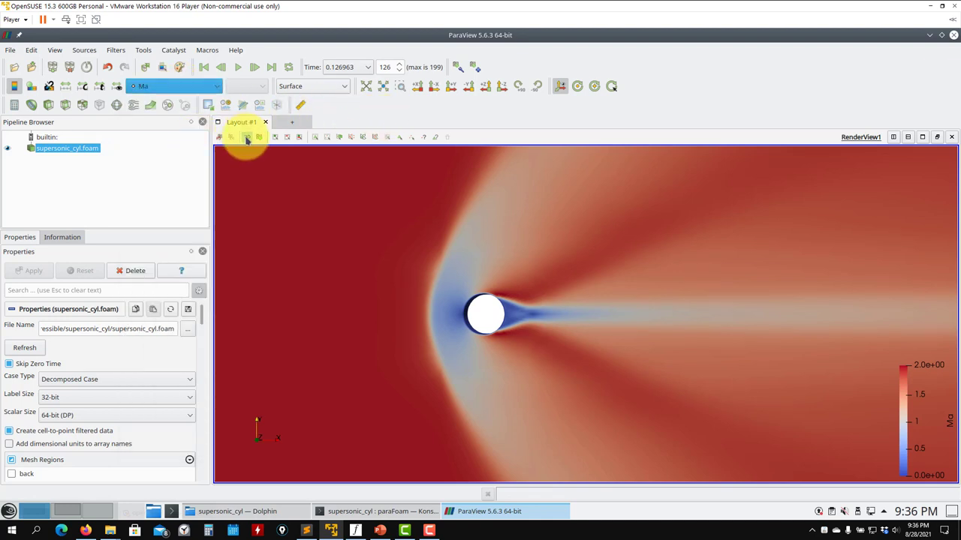
click(246, 138)
click(312, 86)
click(314, 161)
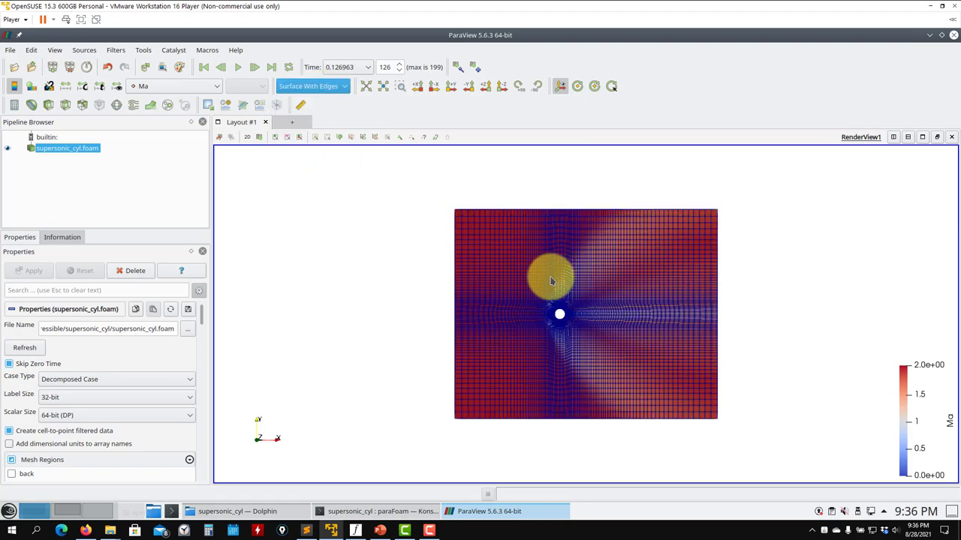
scroll(550, 281, up, 15)
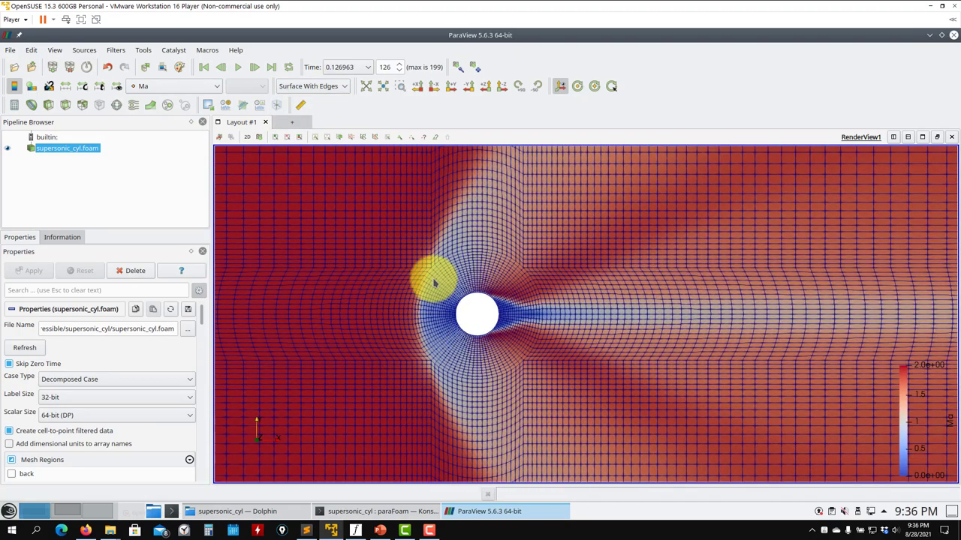
scroll(421, 304, up, 3)
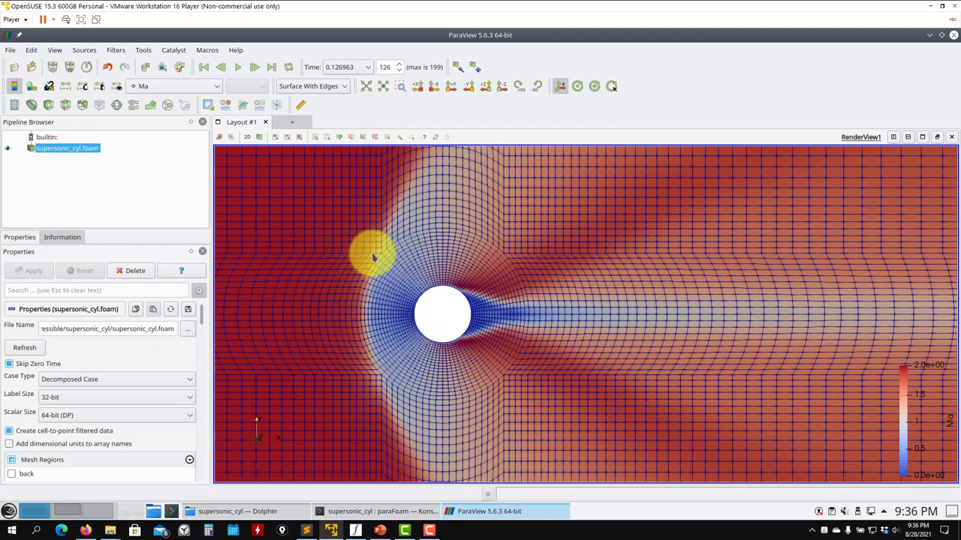
Set the representation back to plain Surface without mesh edges
click(182, 86)
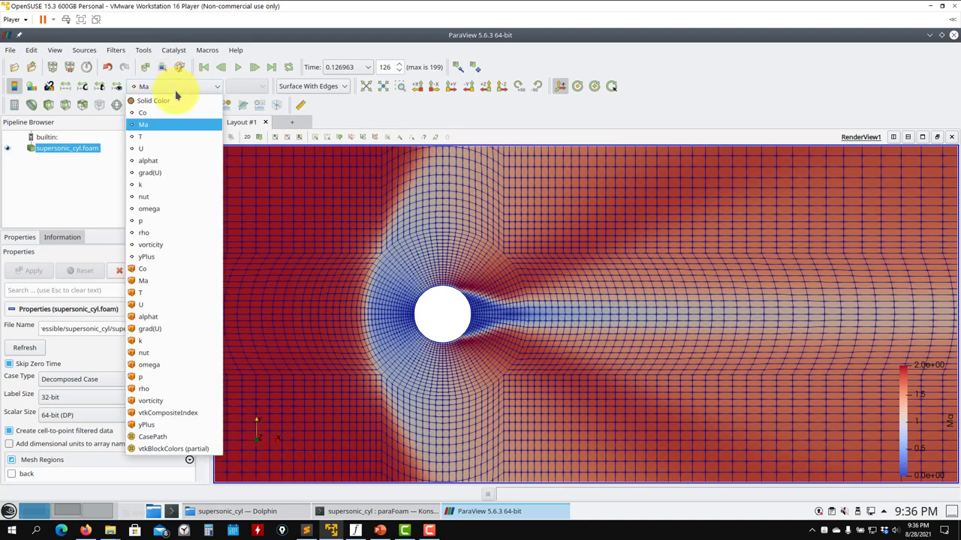
click(316, 94)
click(316, 94)
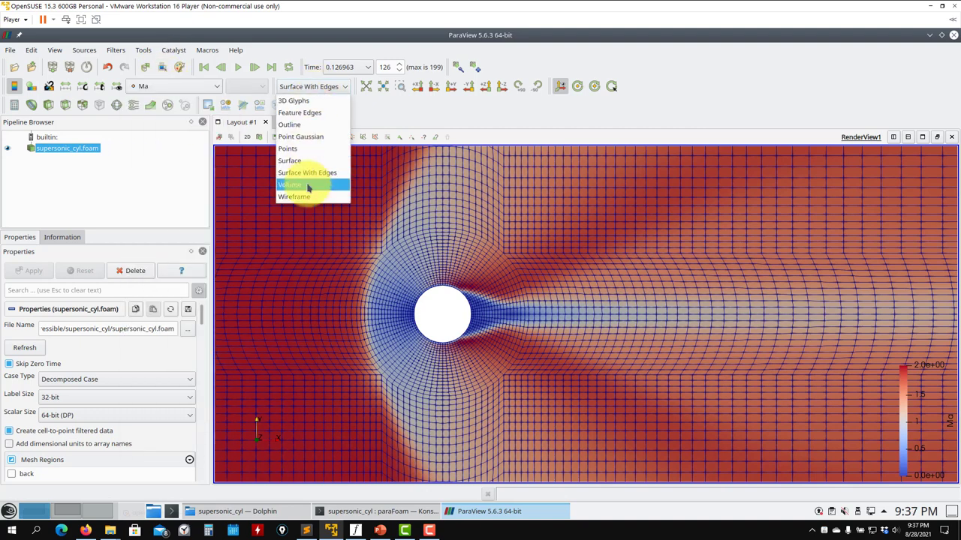
click(316, 160)
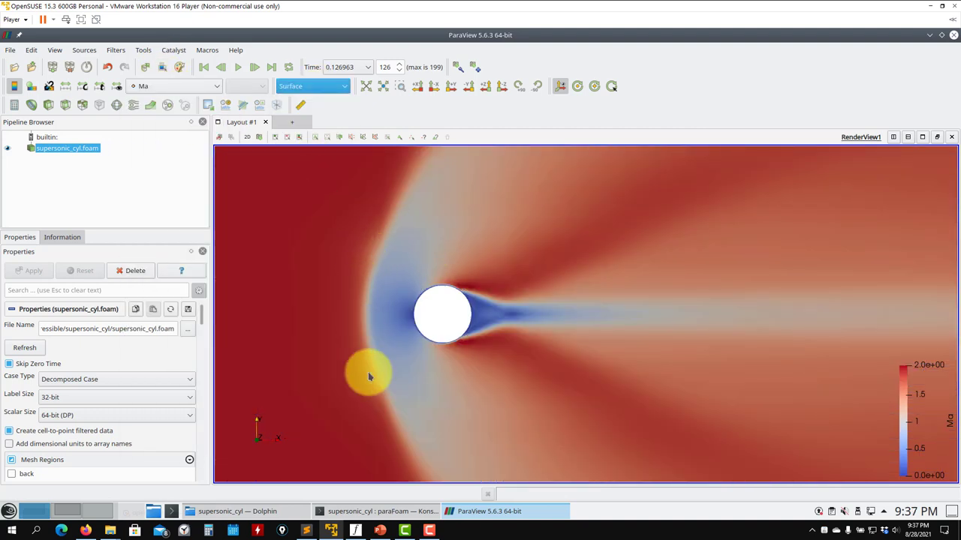
scroll(403, 268, down, 3)
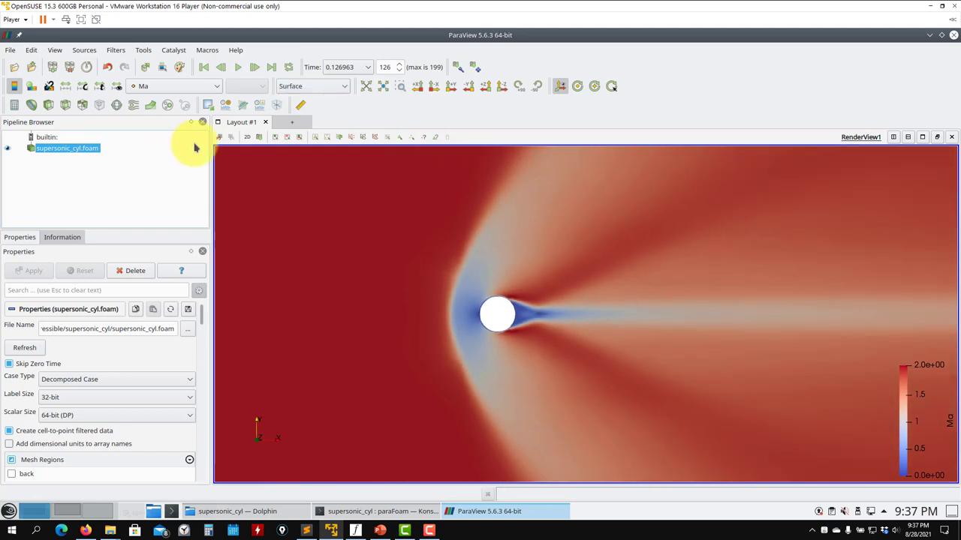
scroll(446, 304, up, 3)
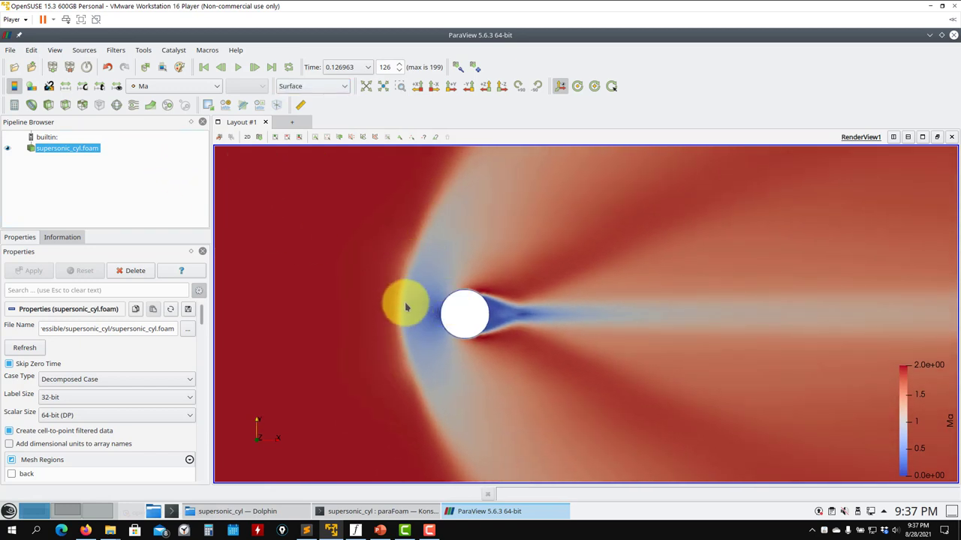
click(204, 87)
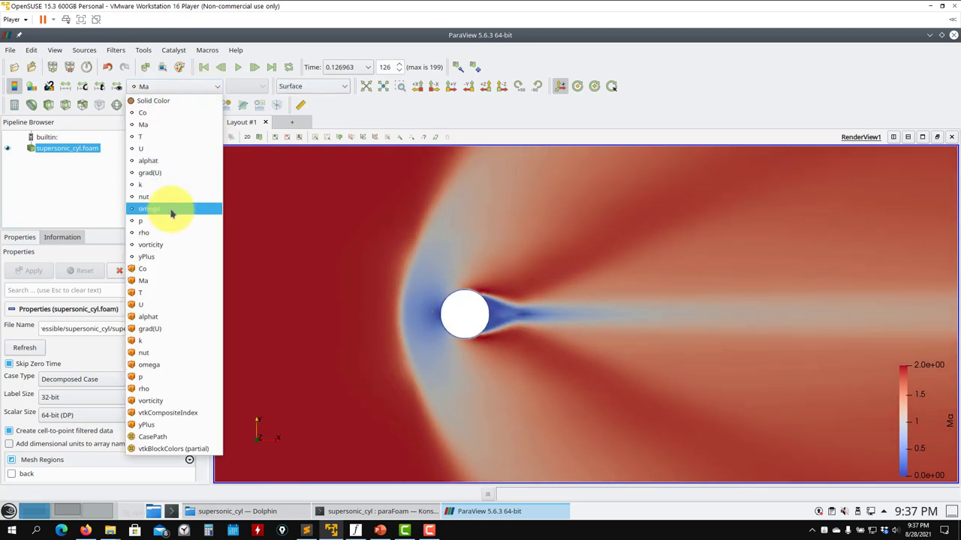
Colour by grad(U) magnitude and set the custom colour range maximum to 1000
click(165, 173)
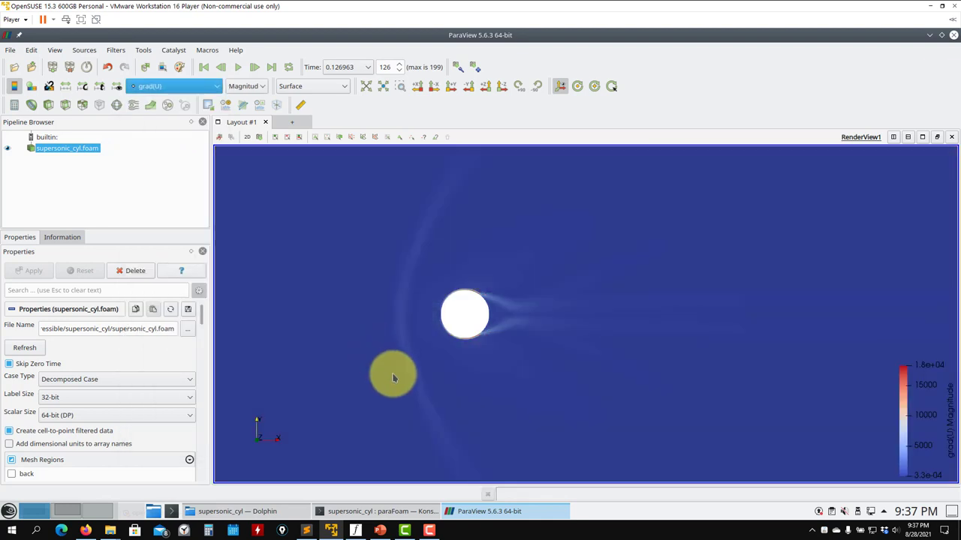
drag(532, 388, 564, 403)
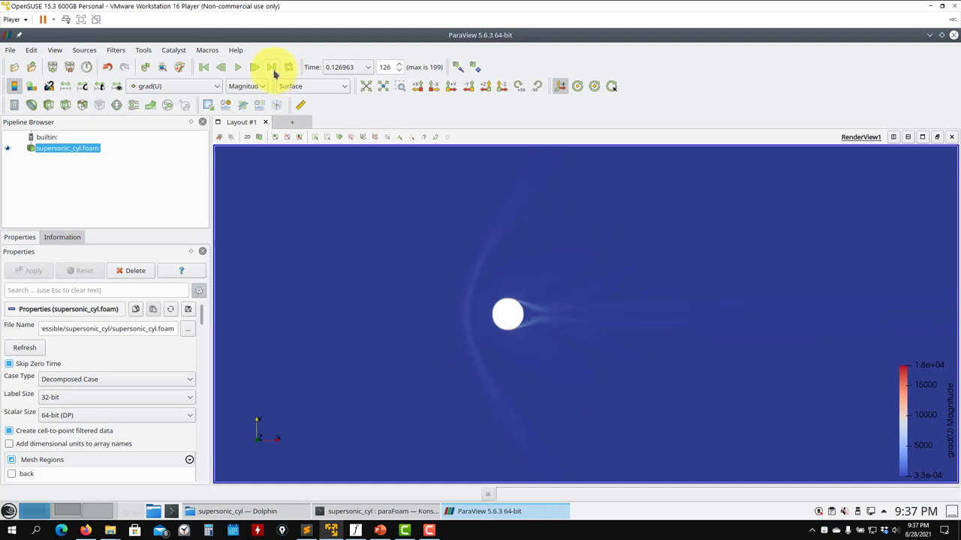
click(94, 87)
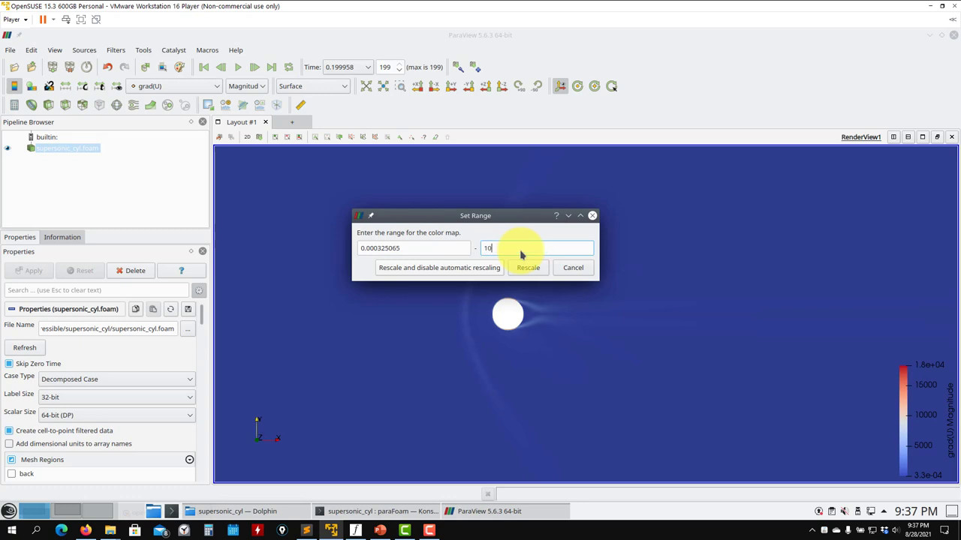
text(1000)
key(Return)
scroll(583, 172, down, 5)
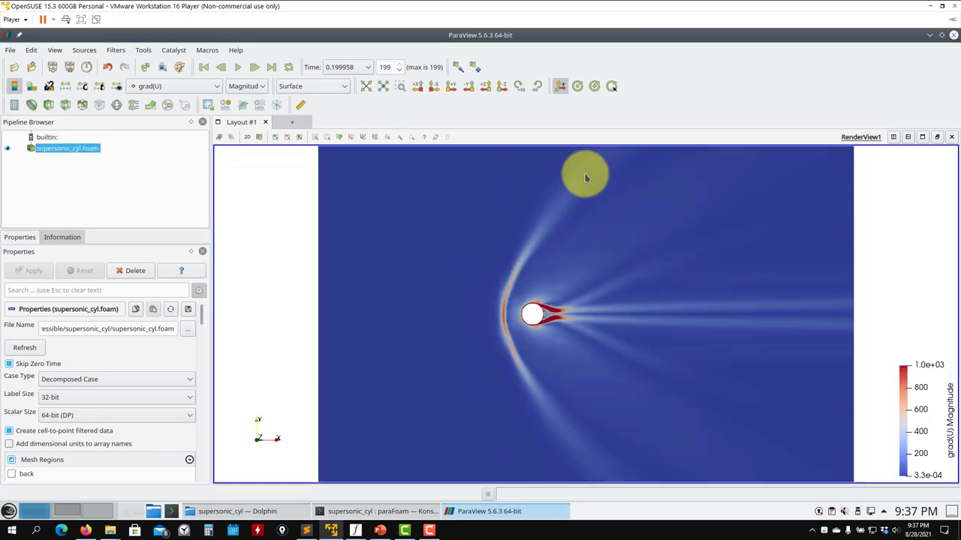
scroll(578, 300, up, 5)
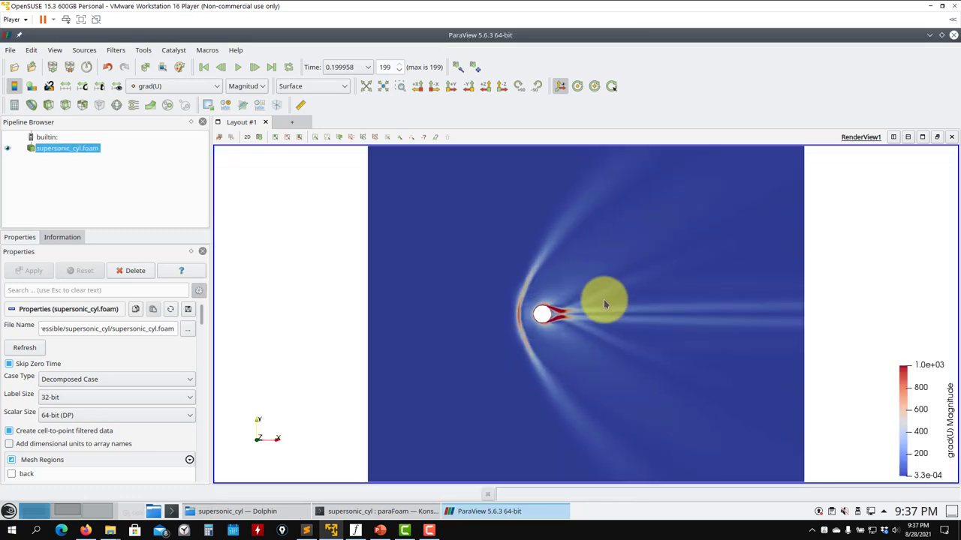
click(171, 86)
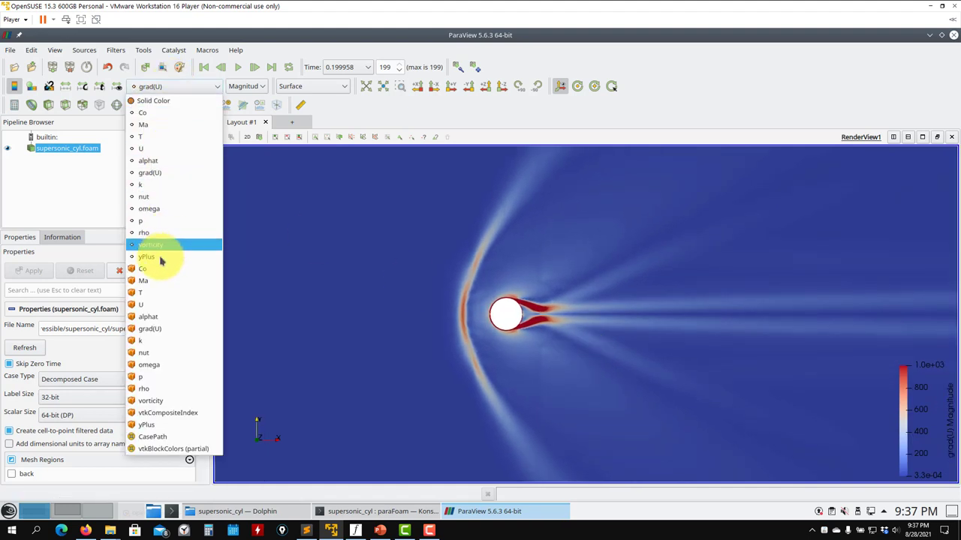
Colour the domain by T, then by yPlus (0 to 2.3e+04), and rotate it in 3D
click(154, 137)
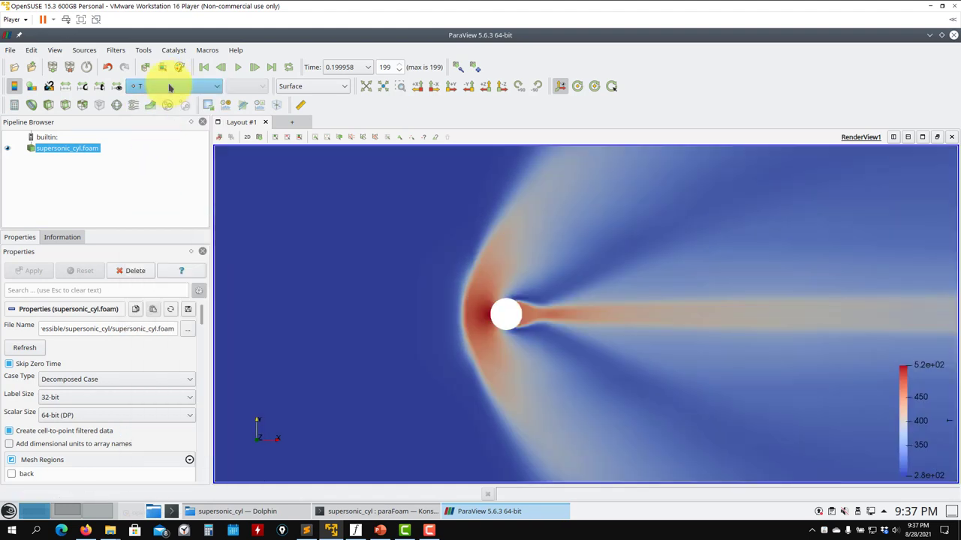
click(169, 86)
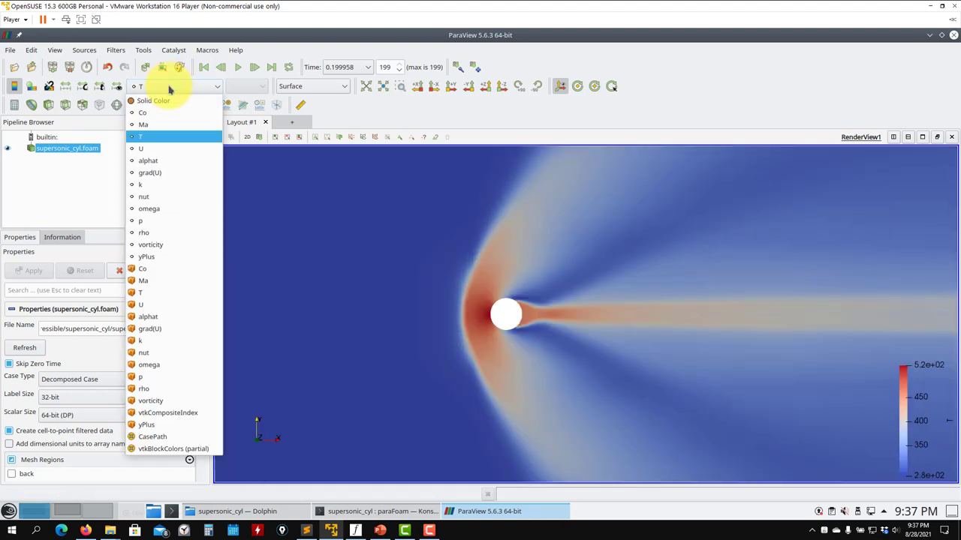
click(155, 258)
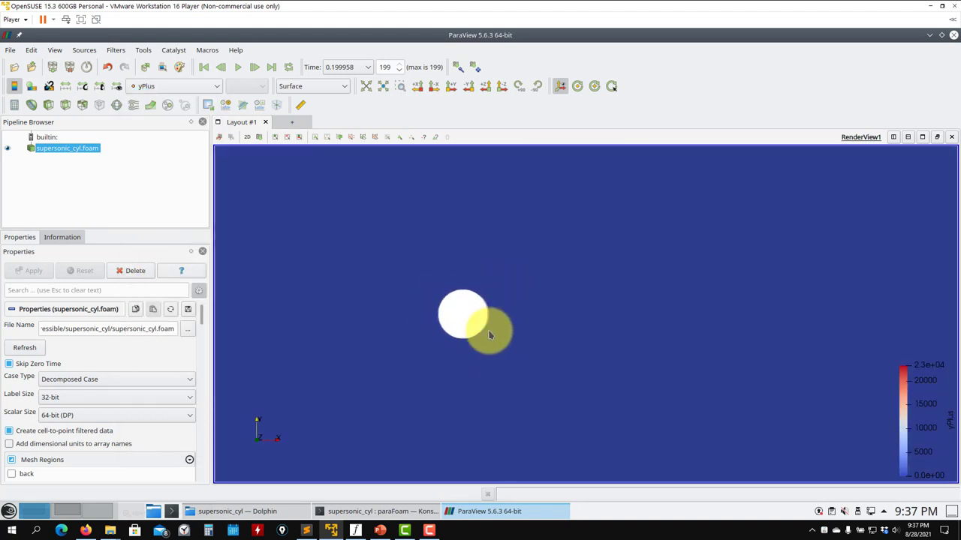
click(247, 137)
drag(446, 307, 289, 167)
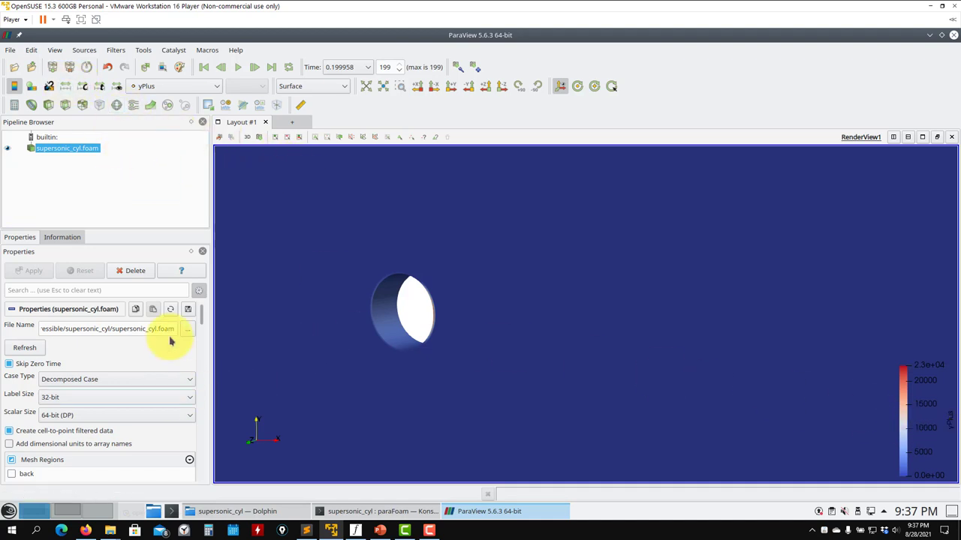
Load only the cylinder mesh region and reset the camera to fit the yPlus-coloured ring
drag(203, 318, 202, 343)
scroll(201, 342, down, 3)
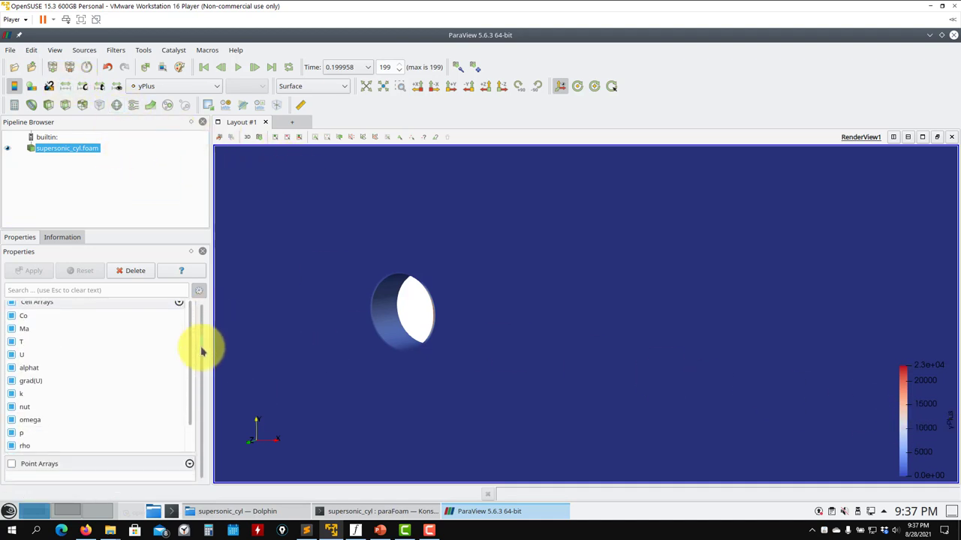
click(11, 303)
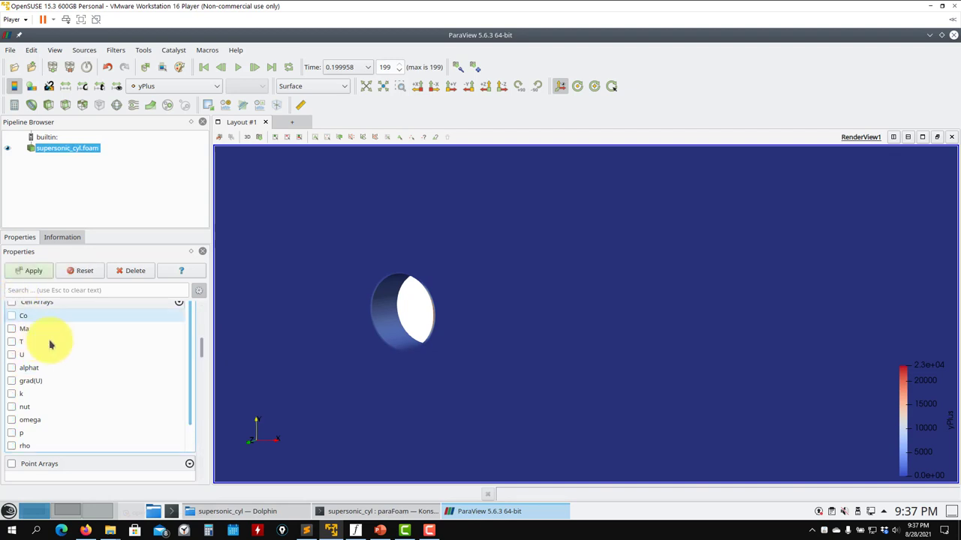
scroll(52, 340, up, 1)
click(11, 331)
scroll(56, 348, up, 2)
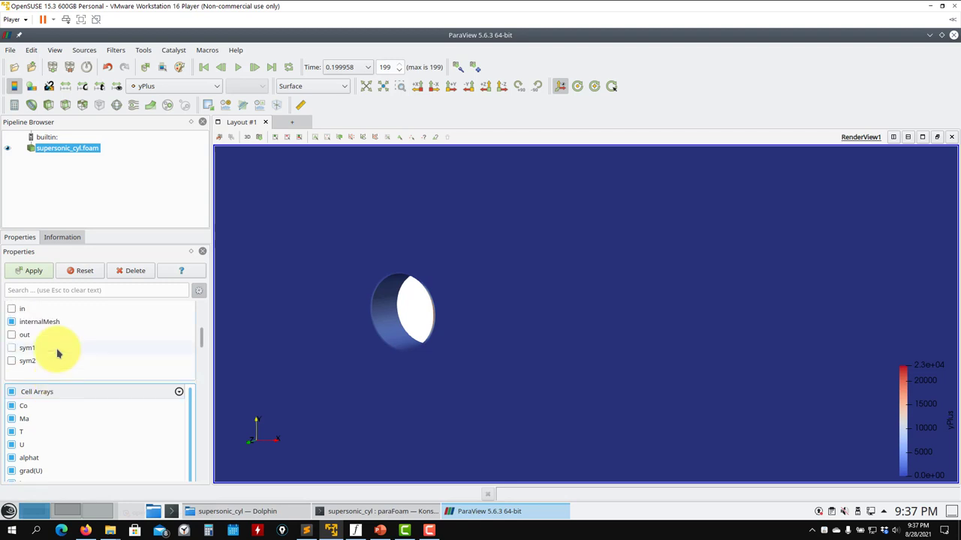
scroll(57, 350, up, 2)
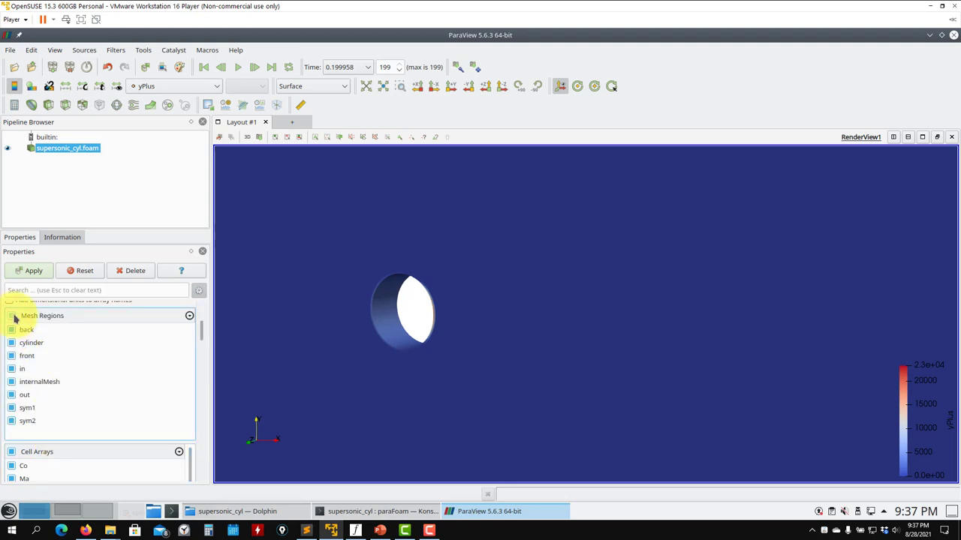
click(11, 315)
click(11, 342)
click(37, 272)
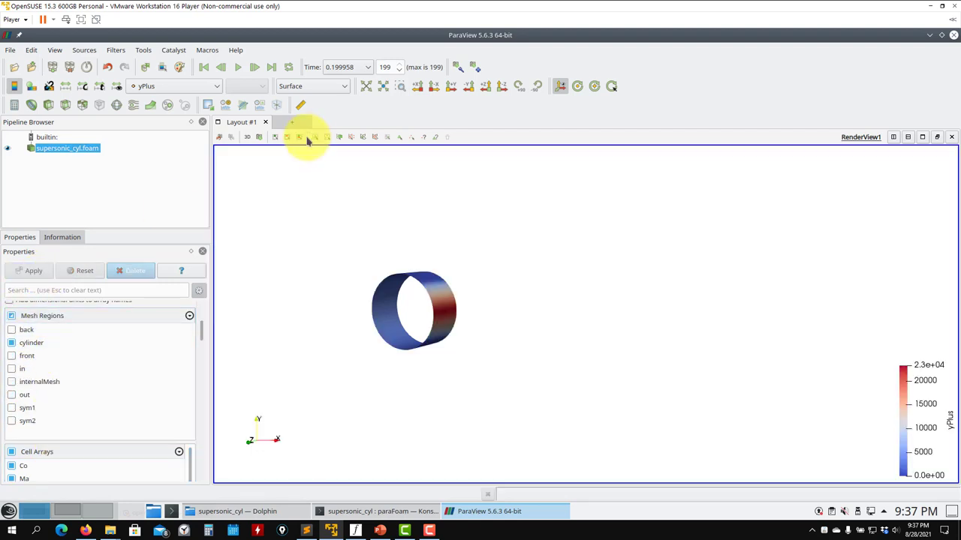
click(373, 95)
Rotate the cylinder wall to inspect the yPlus band peaking near 2.3e+04
drag(774, 345, 644, 315)
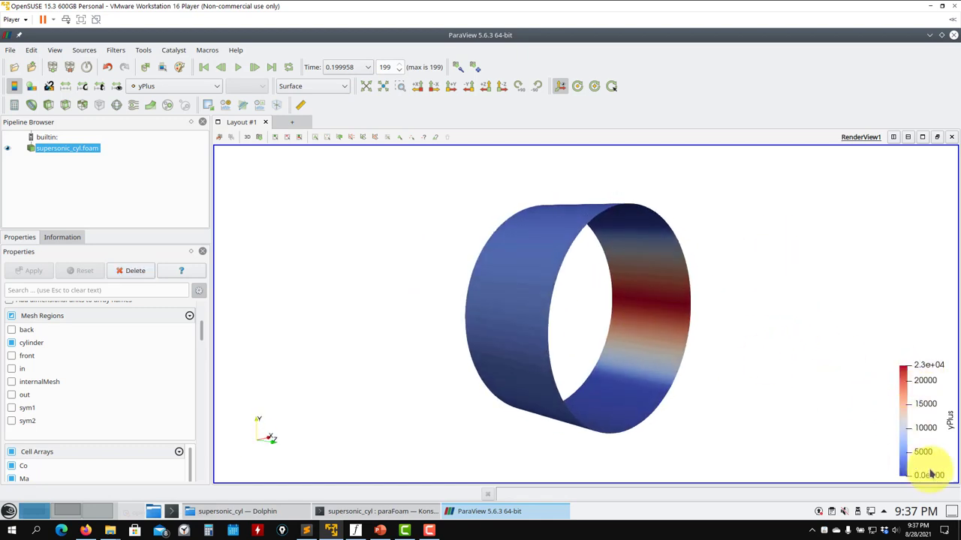
drag(709, 291, 616, 344)
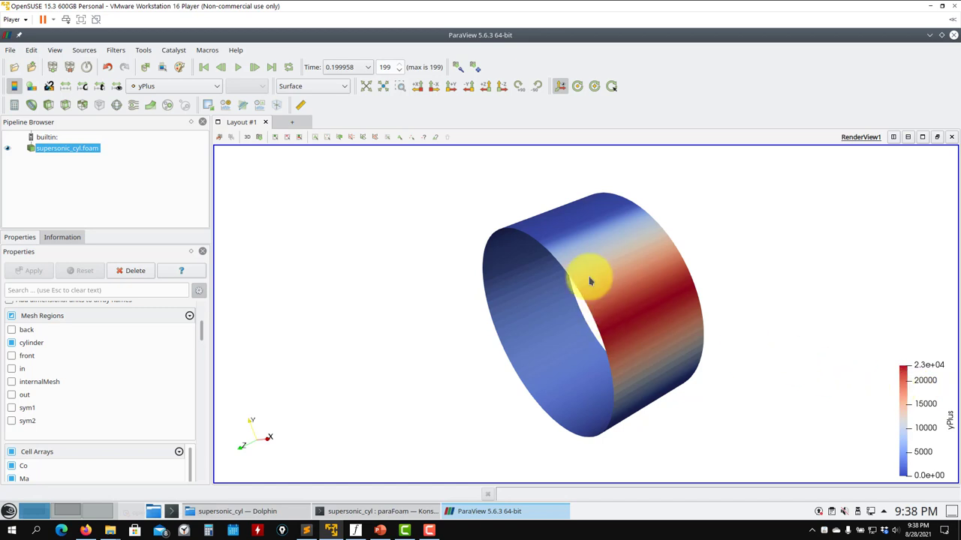
drag(523, 337, 697, 322)
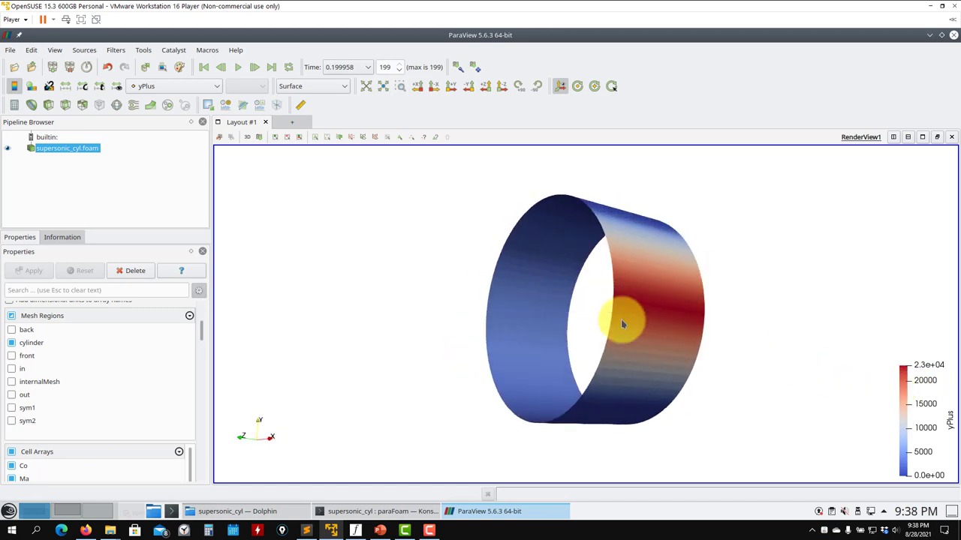
drag(607, 293, 547, 243)
drag(583, 275, 573, 257)
drag(500, 247, 593, 311)
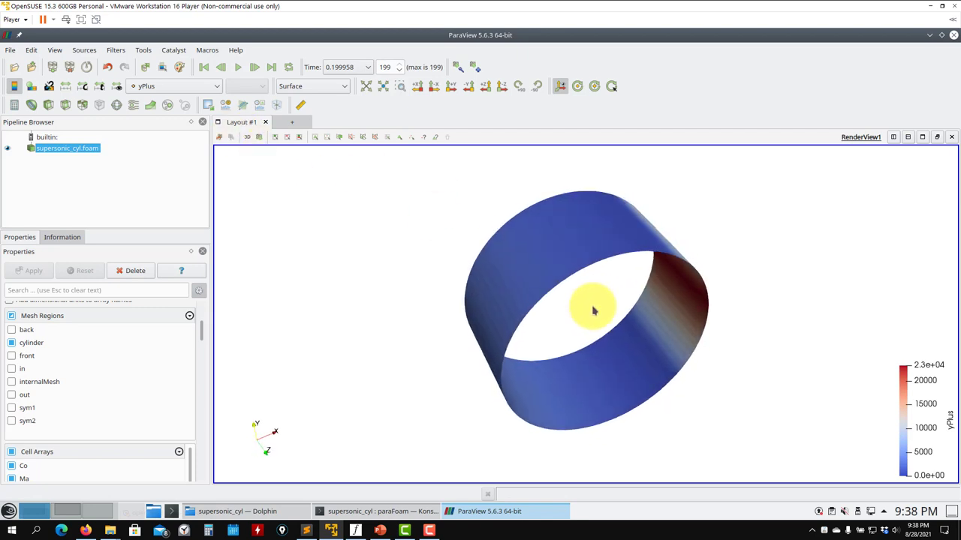
Cap the yPlus colour range at 0–2000, inspect the ring, then exit ParaView
click(83, 88)
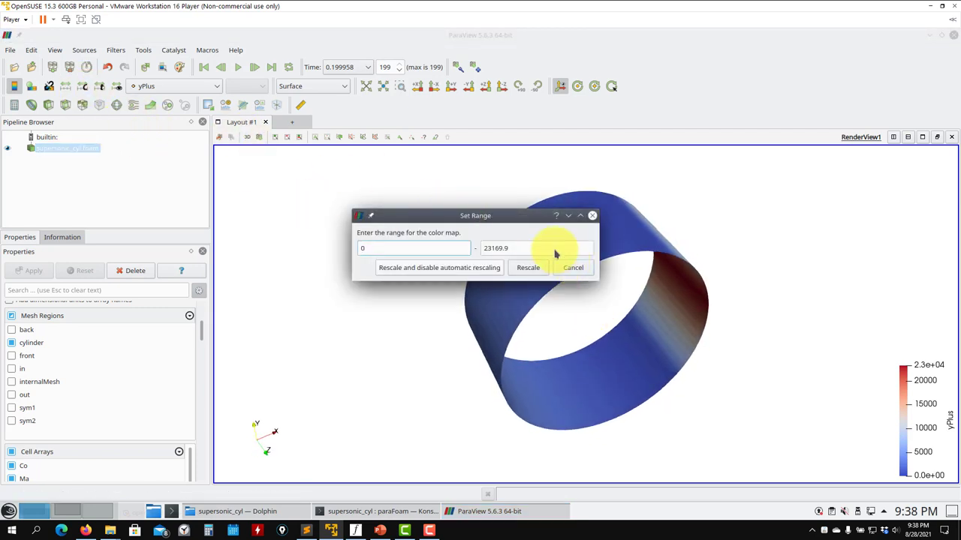
text(200)
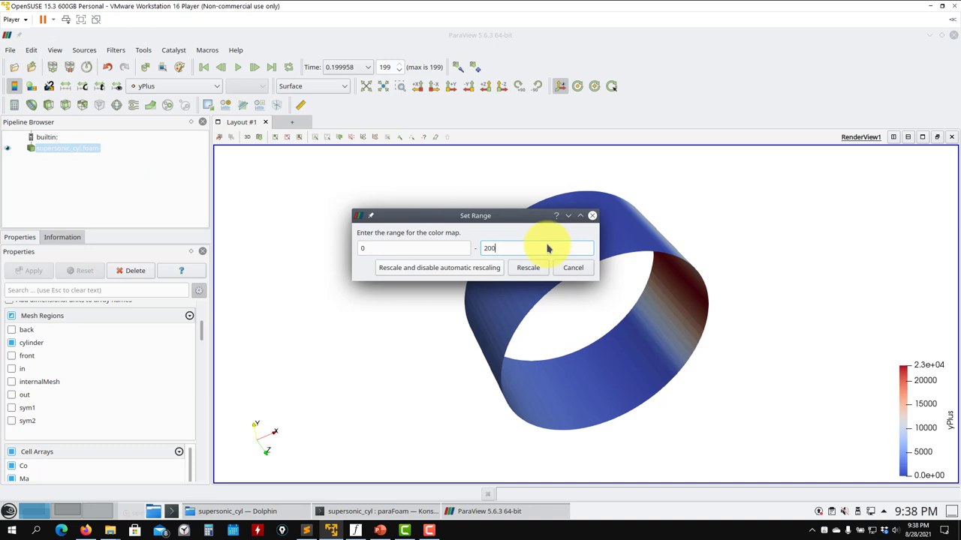
text(0)
key(Return)
drag(547, 247, 611, 338)
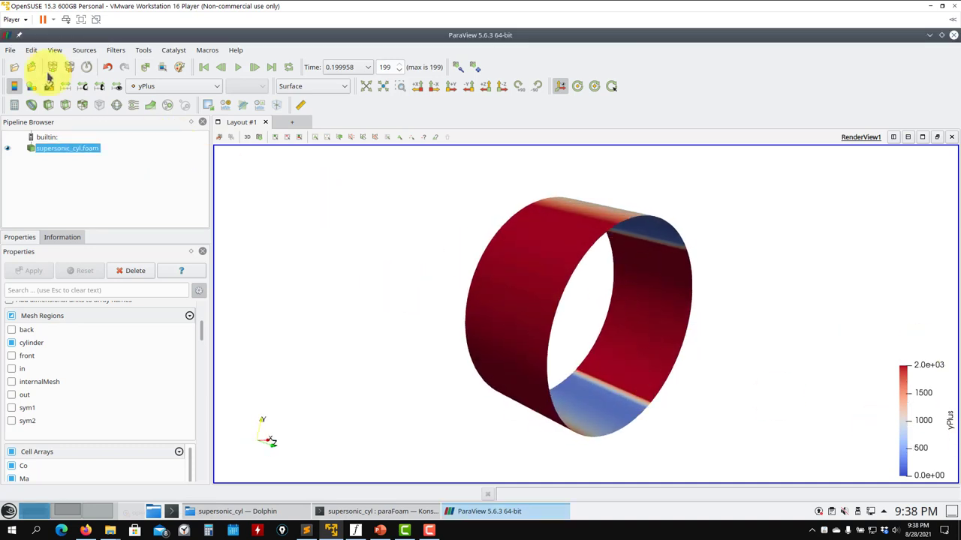
click(9, 50)
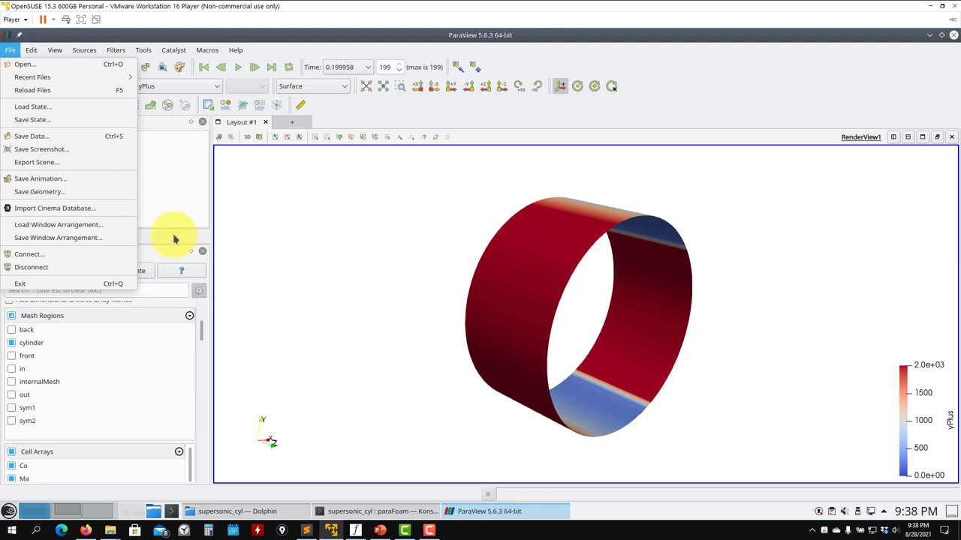
click(63, 285)
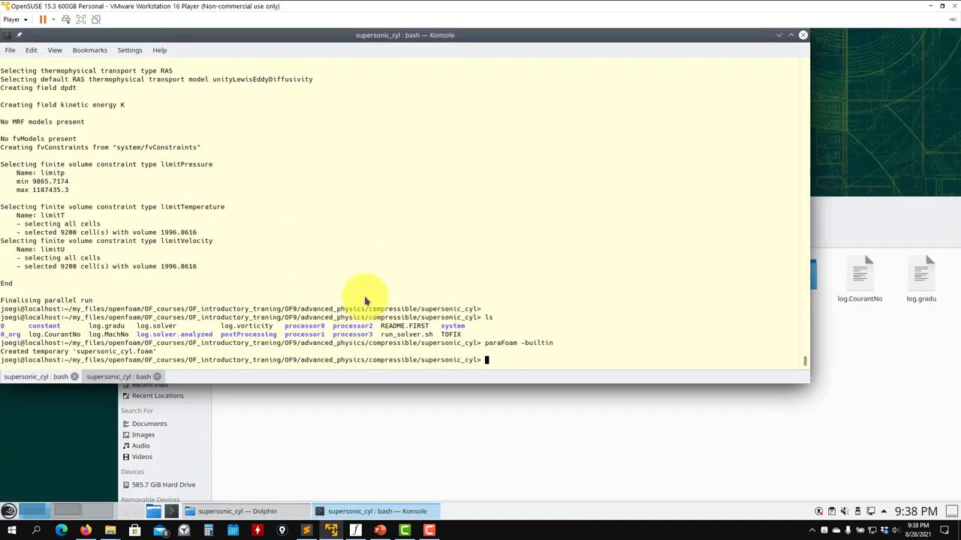
In Dolphin, look inside supersonic_cyl's system folder and return to the case folder
click(593, 449)
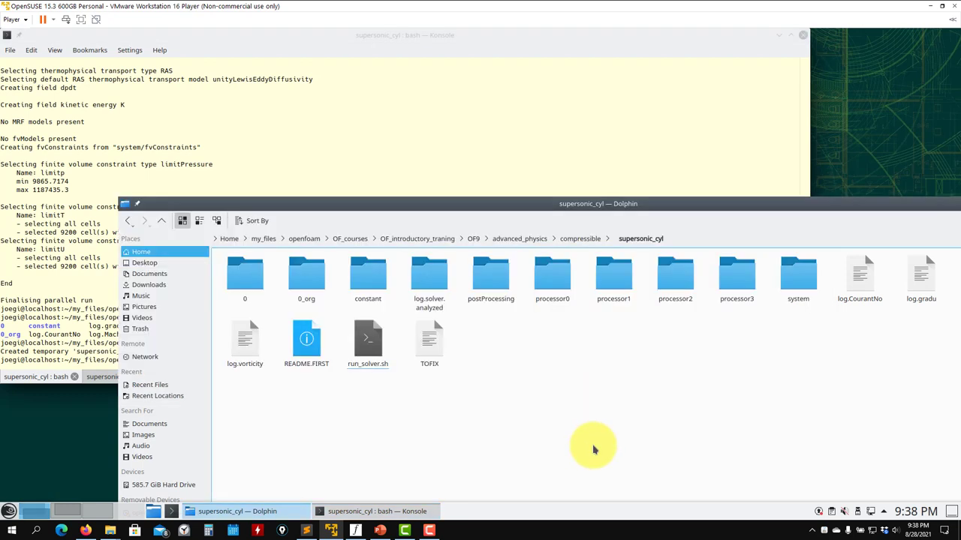
double_click(798, 276)
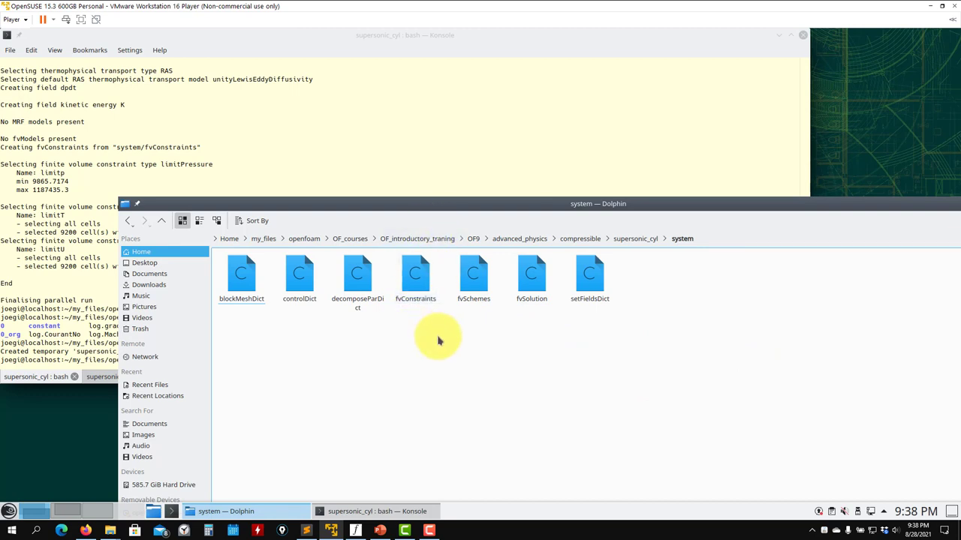
click(169, 225)
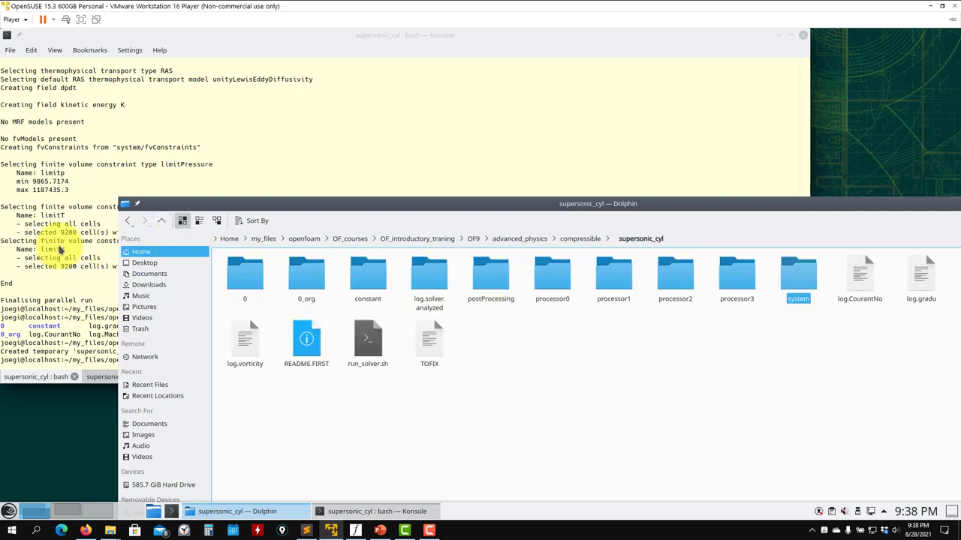
key(alt+Tab)
Navigate to 2Dcylinder_plumes/buoyantPimpleFoam_Boussinesq/figs and open ten.png in Gwenview
click(338, 324)
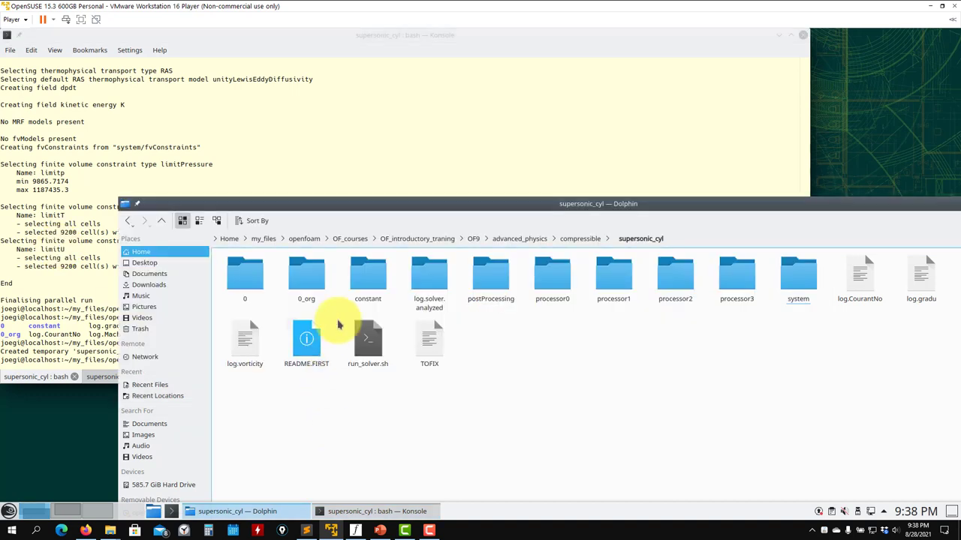
click(580, 239)
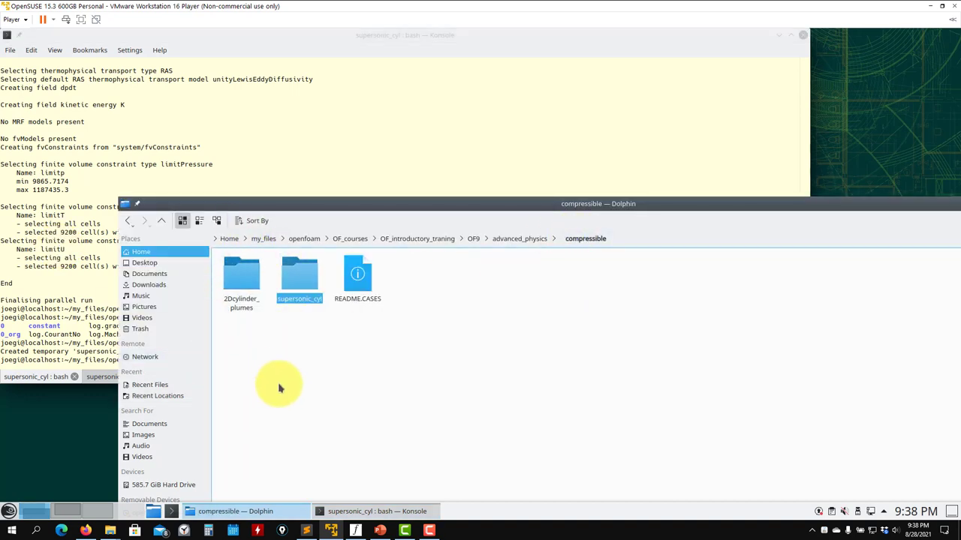
double_click(245, 281)
double_click(244, 279)
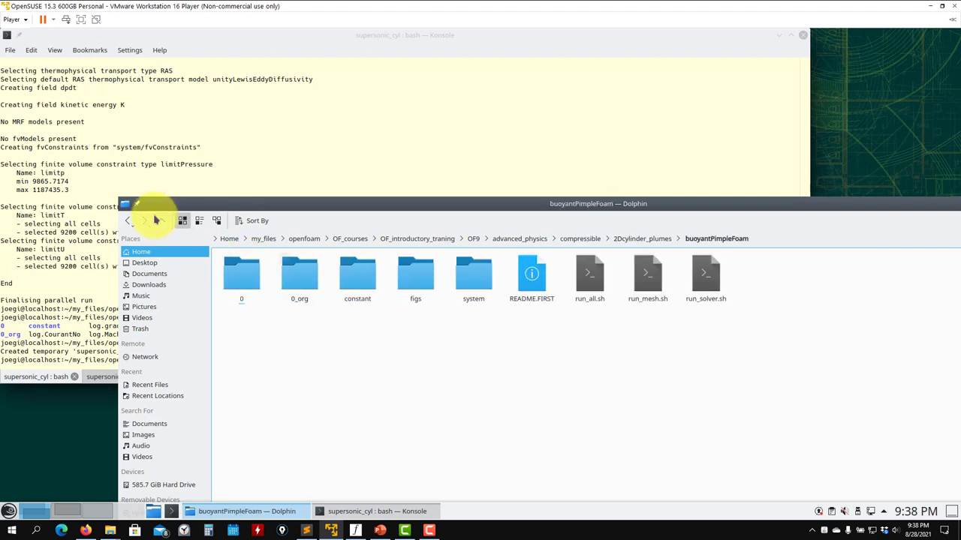
click(164, 222)
double_click(300, 276)
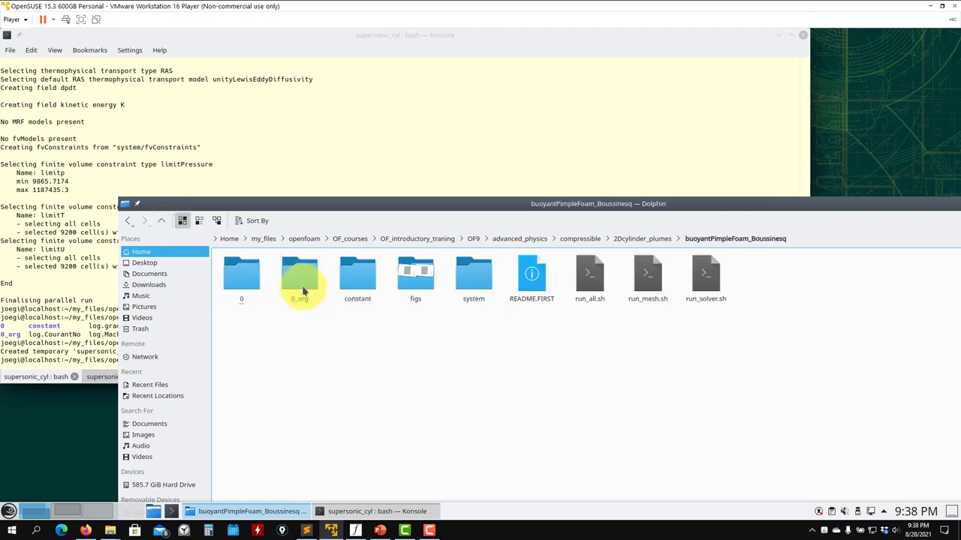
double_click(415, 277)
double_click(349, 279)
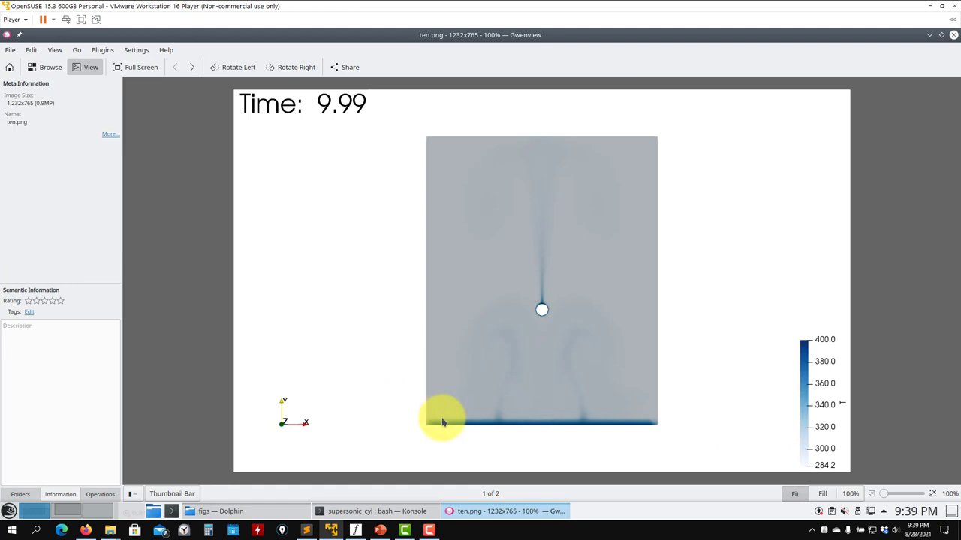
Close ten.png, watch the xani.gif plume animation, then return to the buoyantPimpleFoam_Boussinesq folder
click(953, 35)
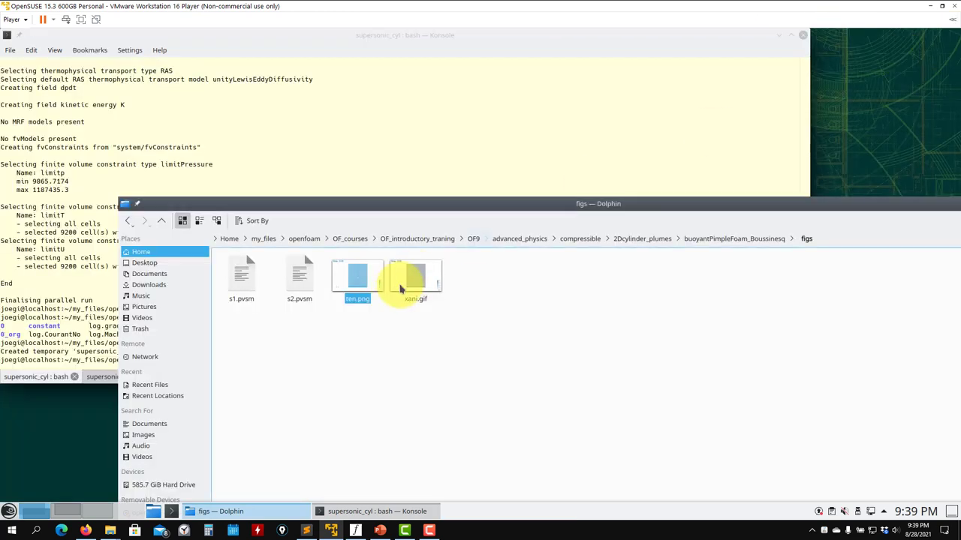
double_click(418, 289)
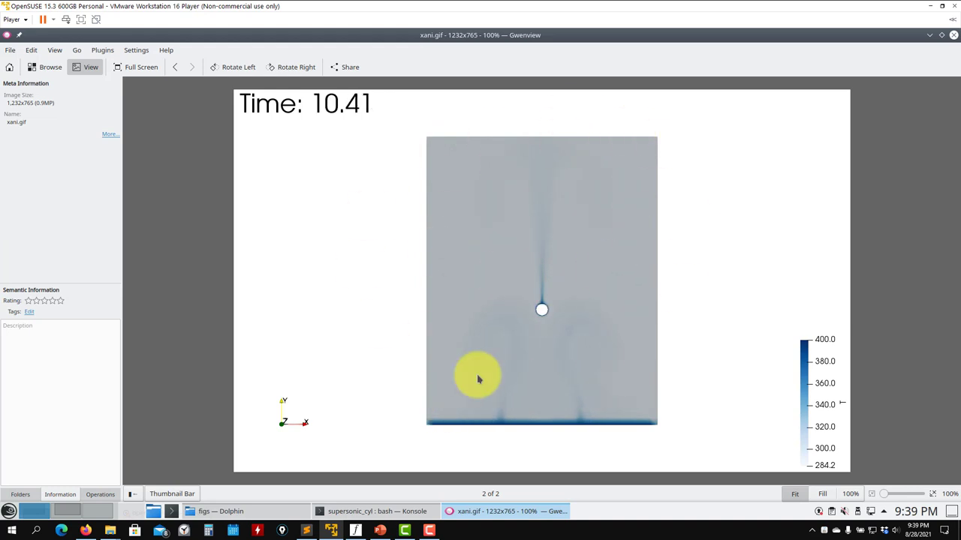
click(954, 35)
click(161, 220)
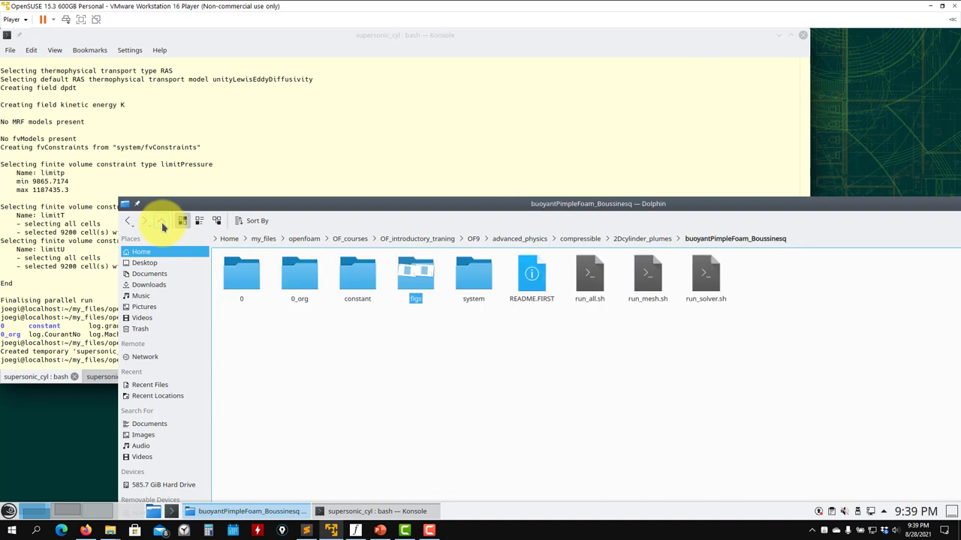
double_click(300, 280)
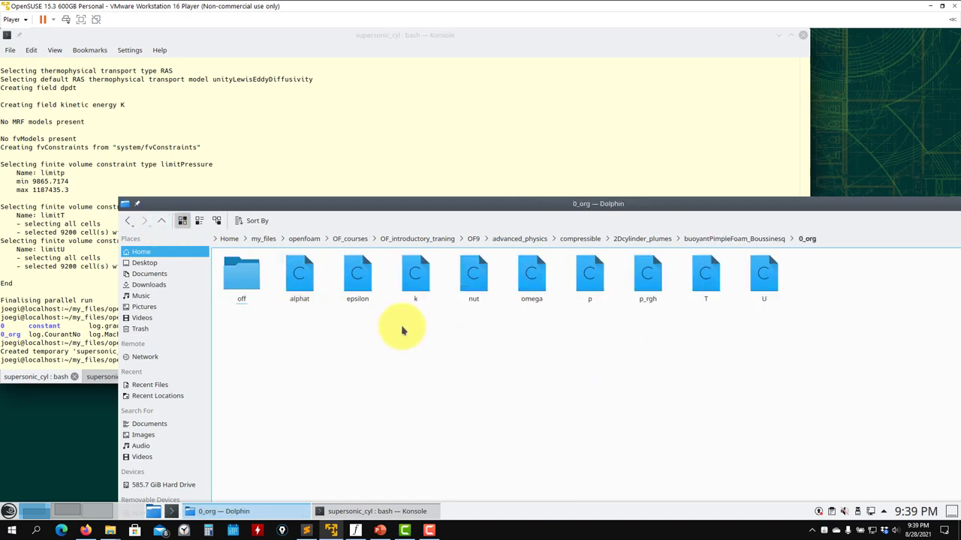
click(161, 222)
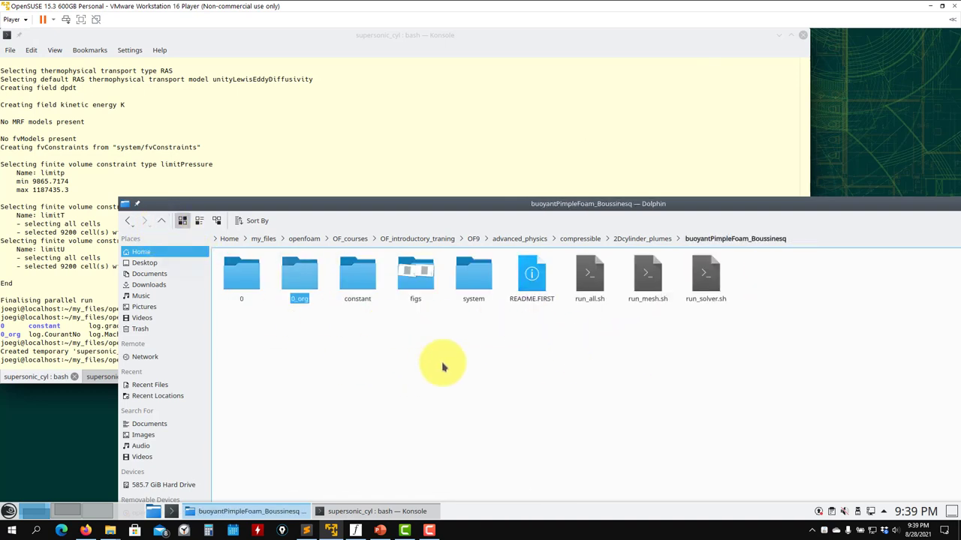
double_click(481, 298)
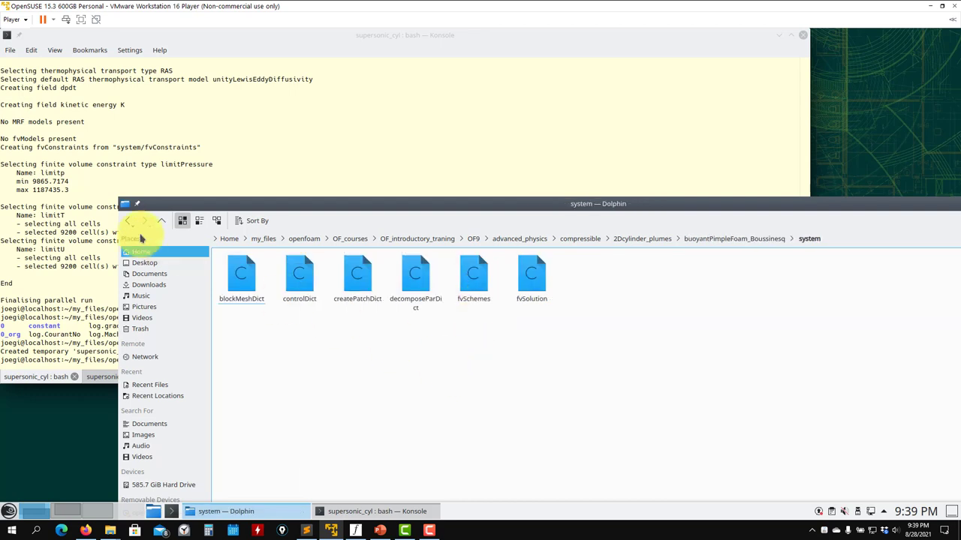
click(163, 222)
double_click(356, 271)
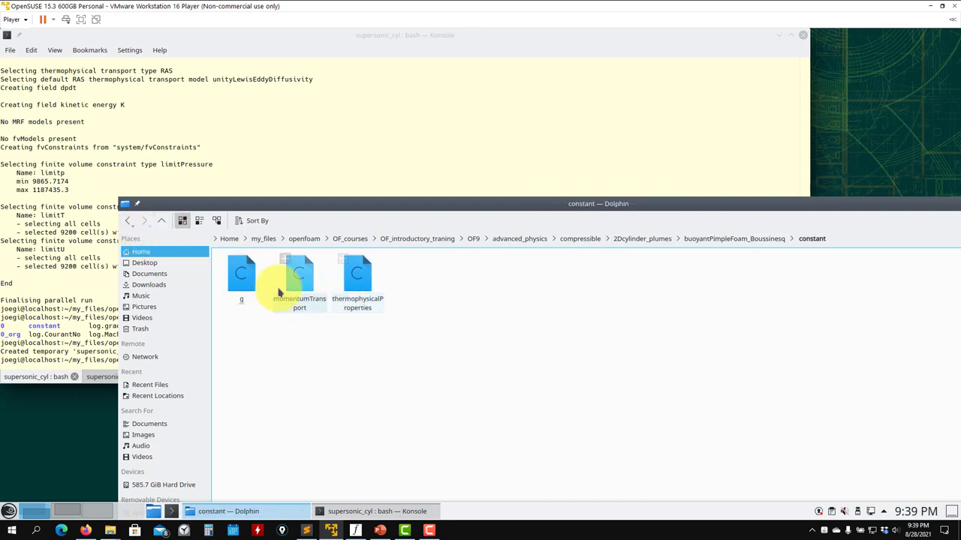
click(164, 223)
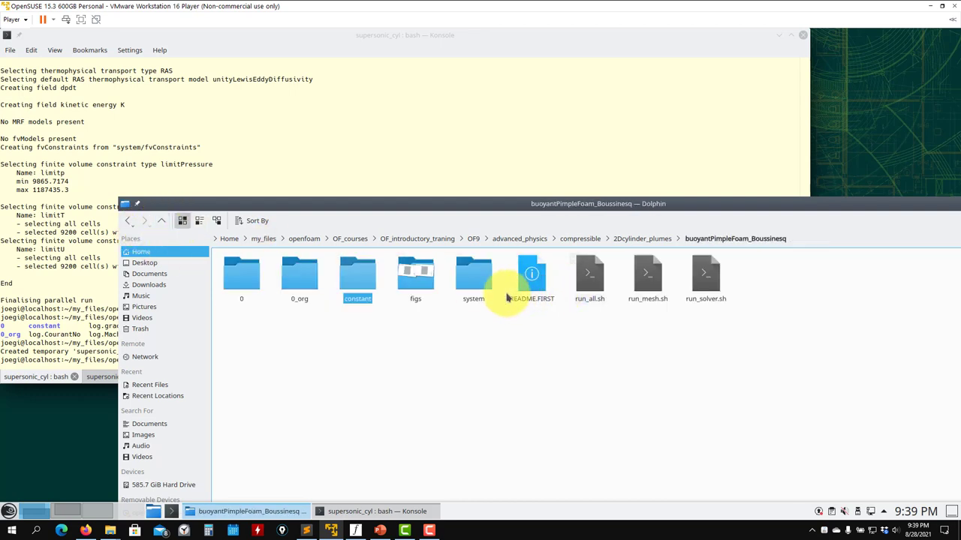
double_click(477, 291)
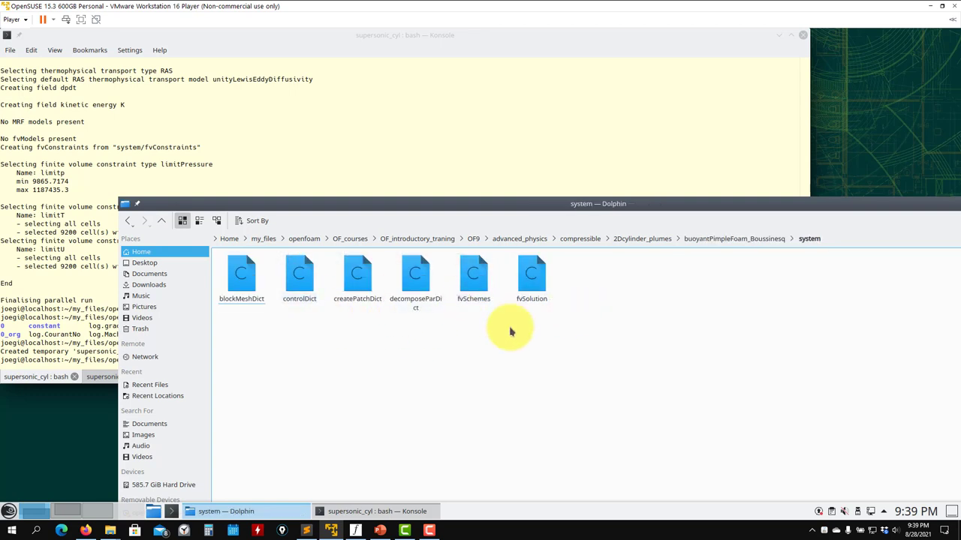
click(162, 222)
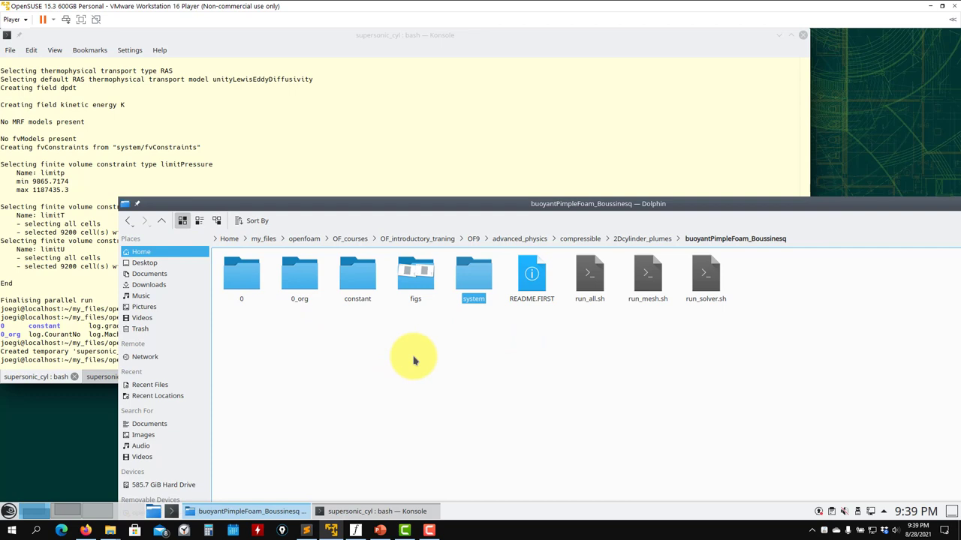
Read run_solver.sh (decomposePar, mpirun -np 4 buoyantPimpleFoam -parallel) in Kate, then return to Konsole
right_click(709, 293)
mouse_move(802, 306)
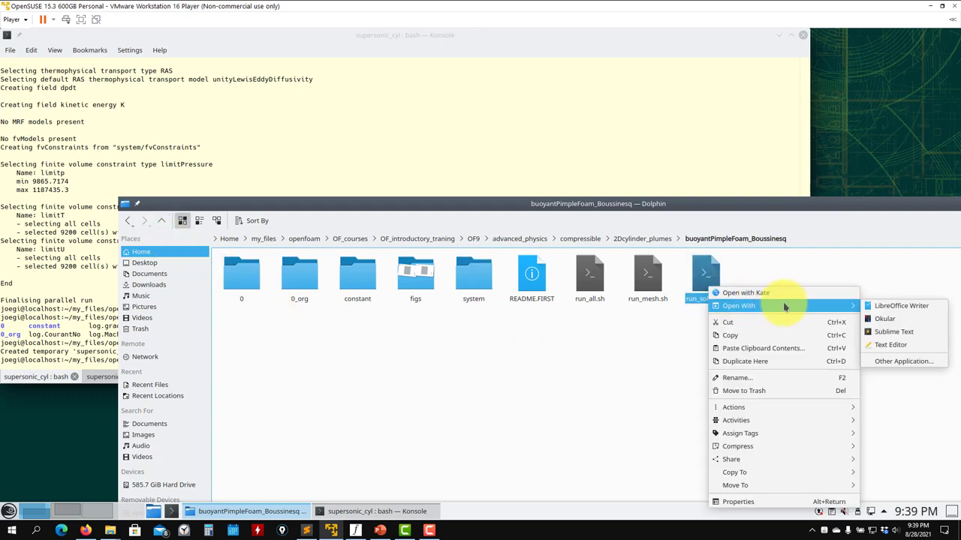
click(895, 343)
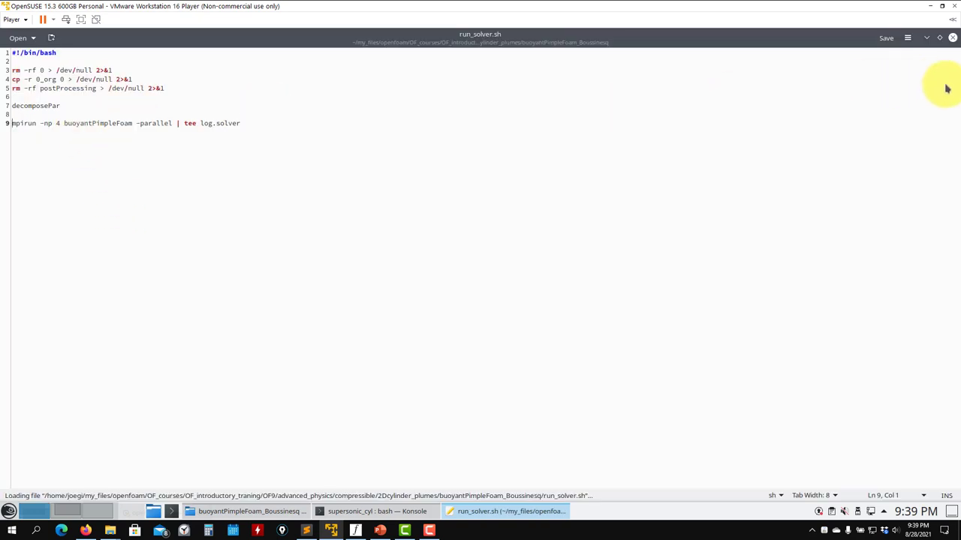
click(953, 40)
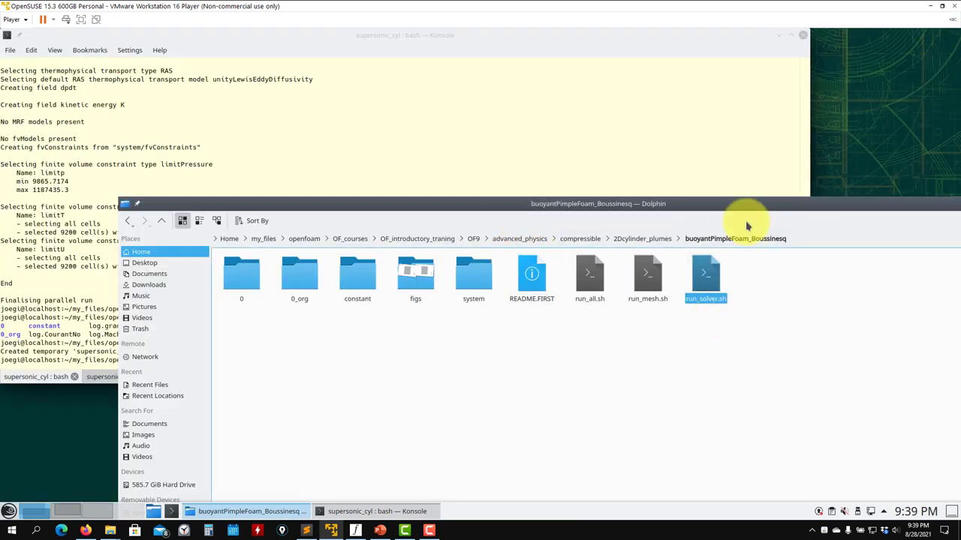
click(642, 239)
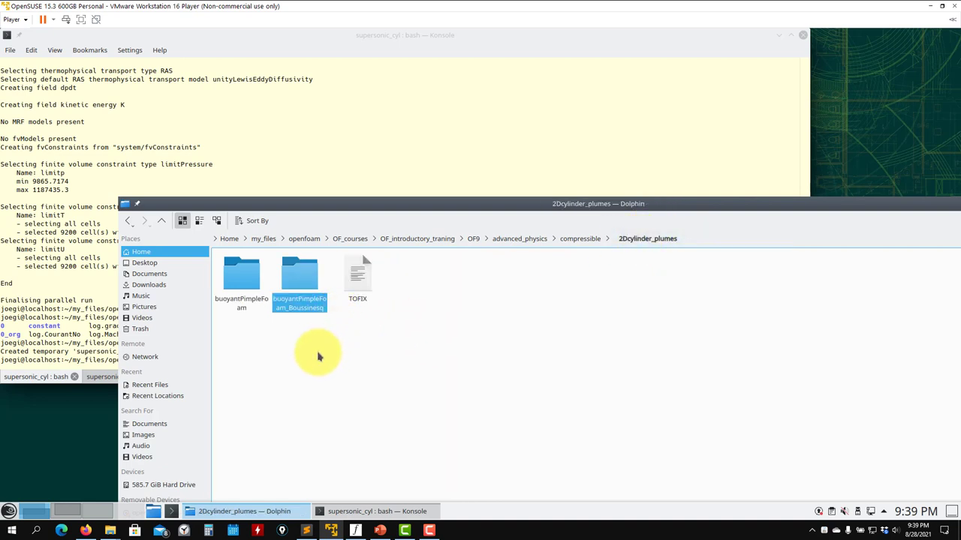
click(72, 304)
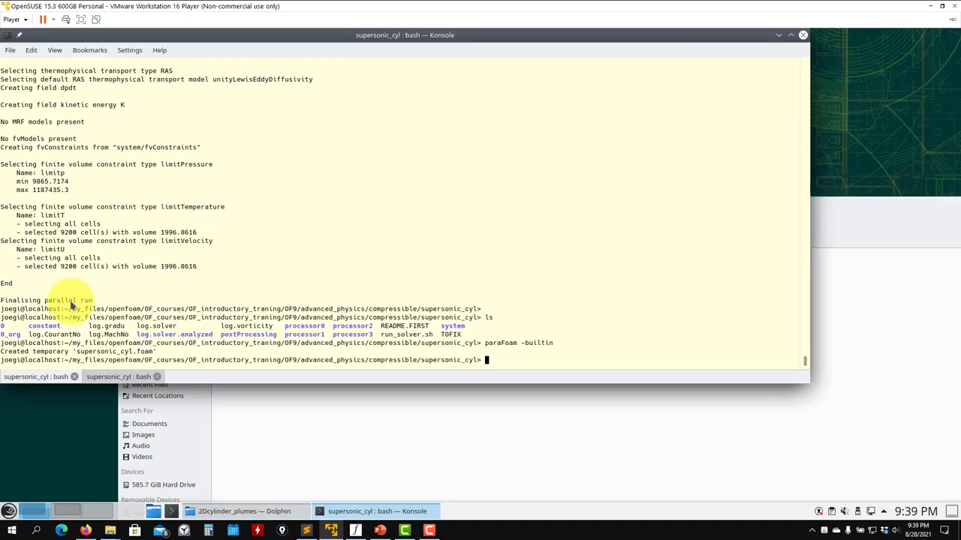